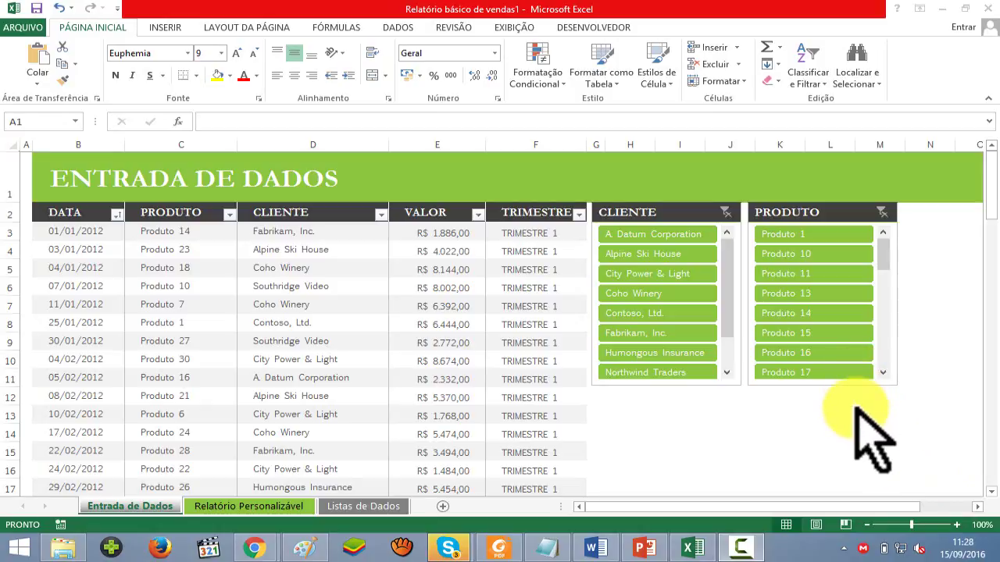
- Magnify the screen to 150%, look over the other sheets, and return to Entrada de Dados
key(super+plus)
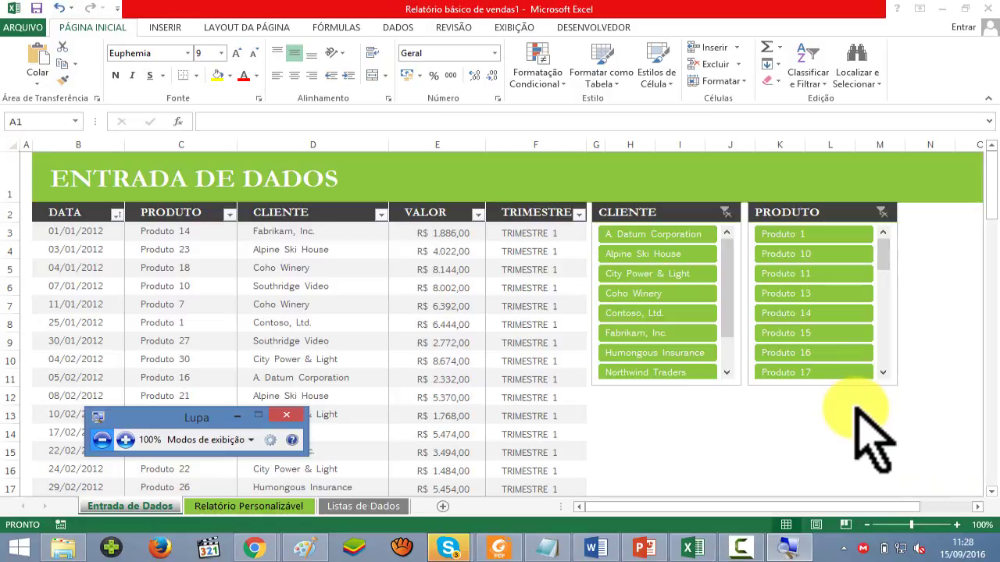
key(super+plus)
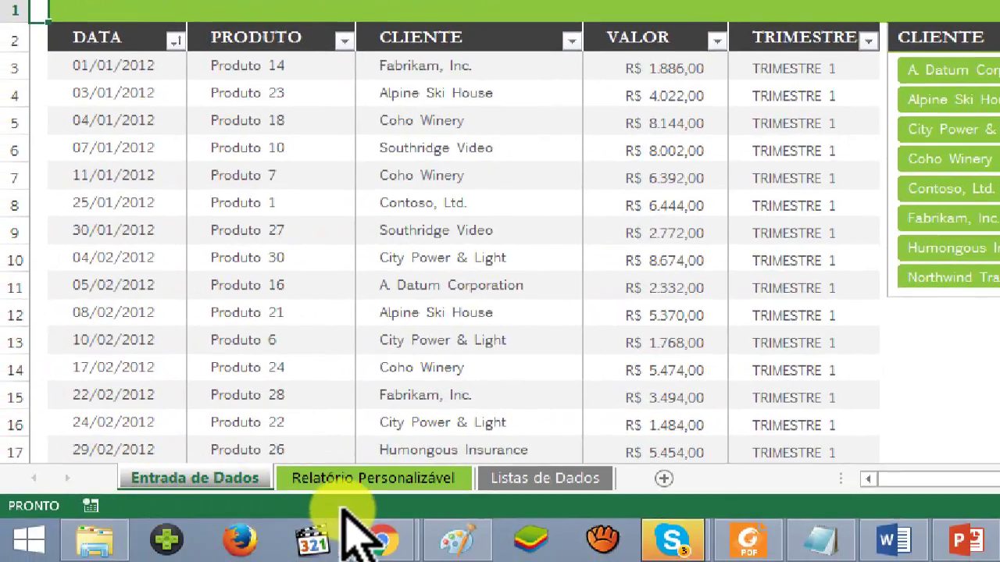
key(ctrl+Page_Down)
key(ctrl+Page_Down)
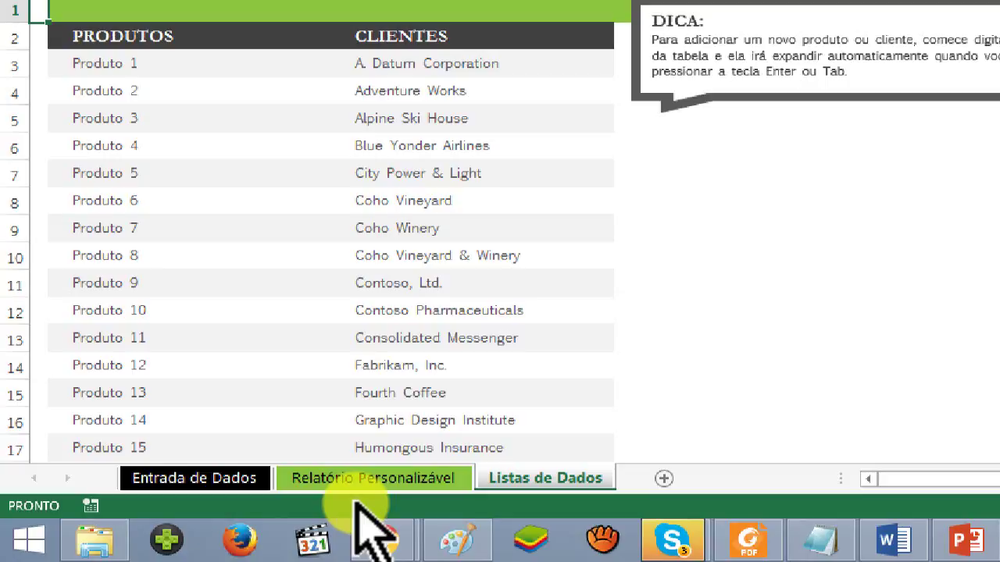
click(317, 479)
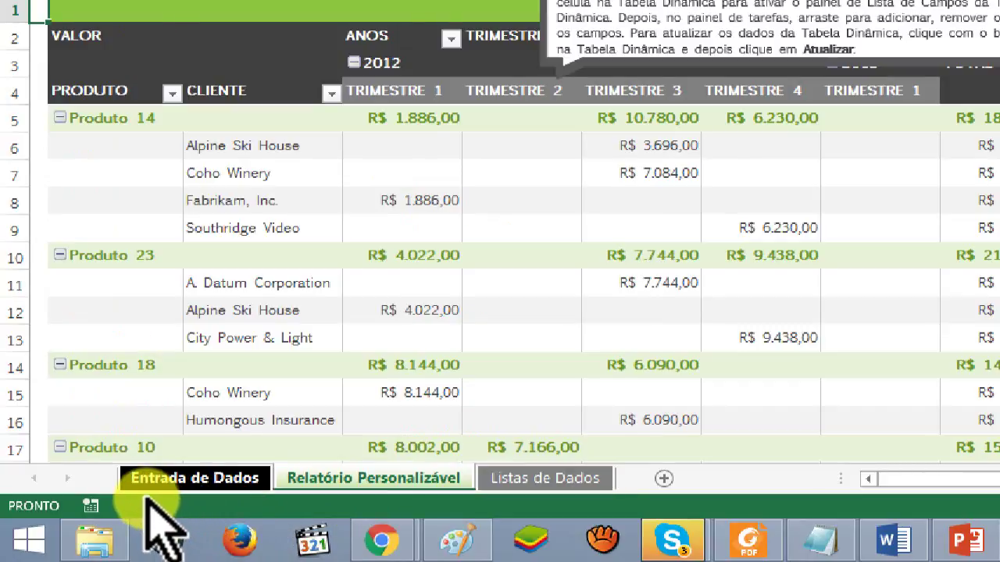
click(153, 484)
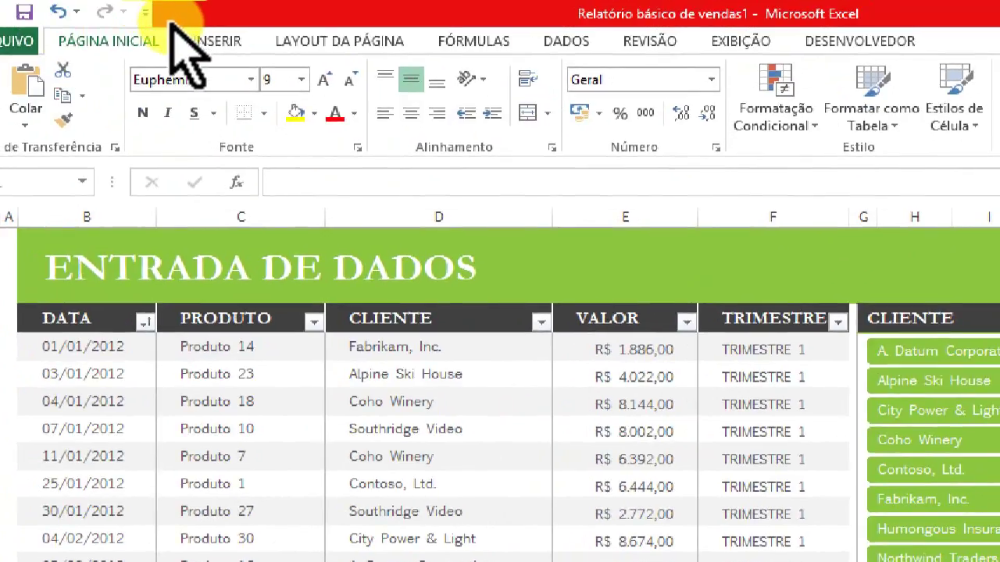
- Draw a rounded rectangle from the Formas gallery just below the Cliente slicer
key(ctrl+Home)
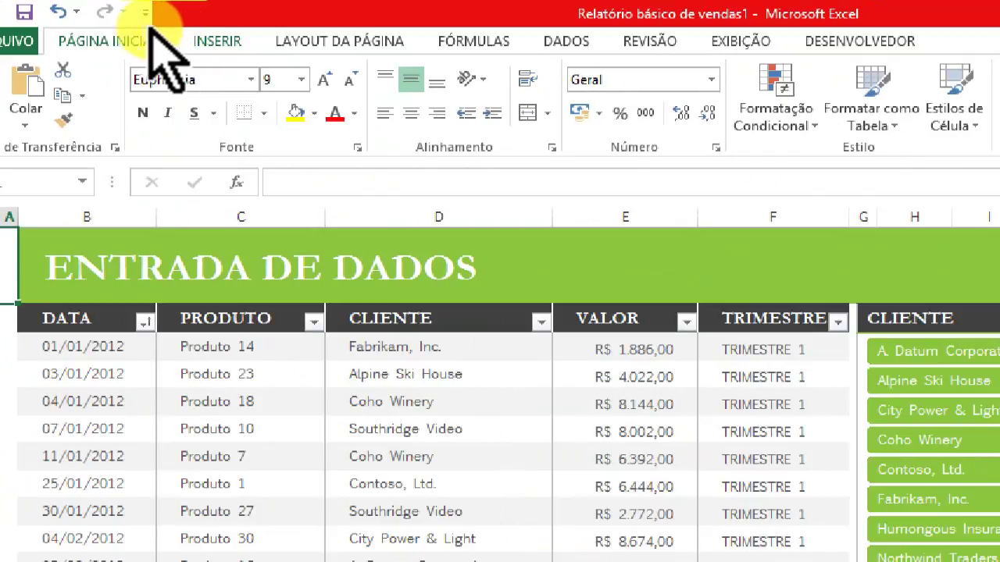
click(205, 39)
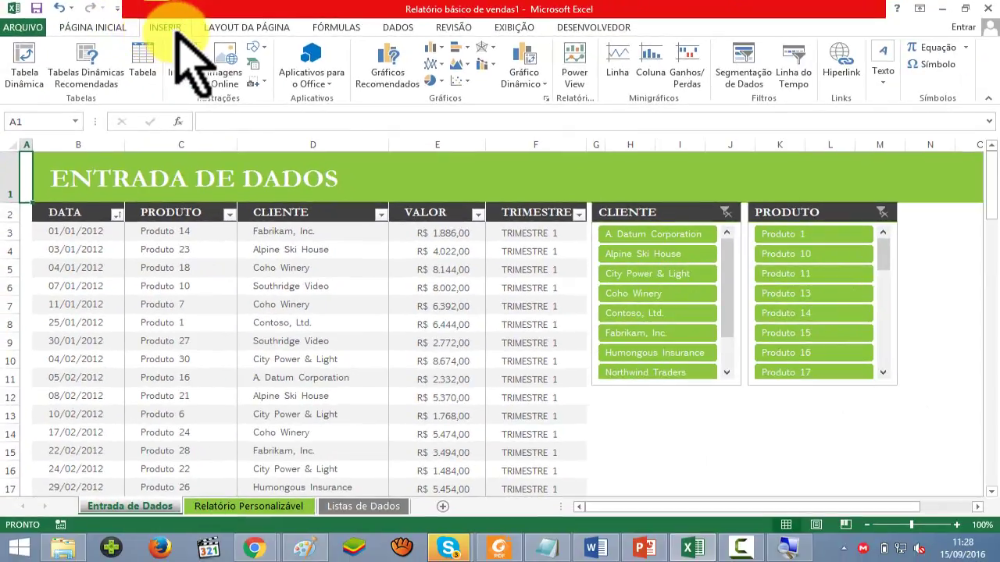
click(264, 49)
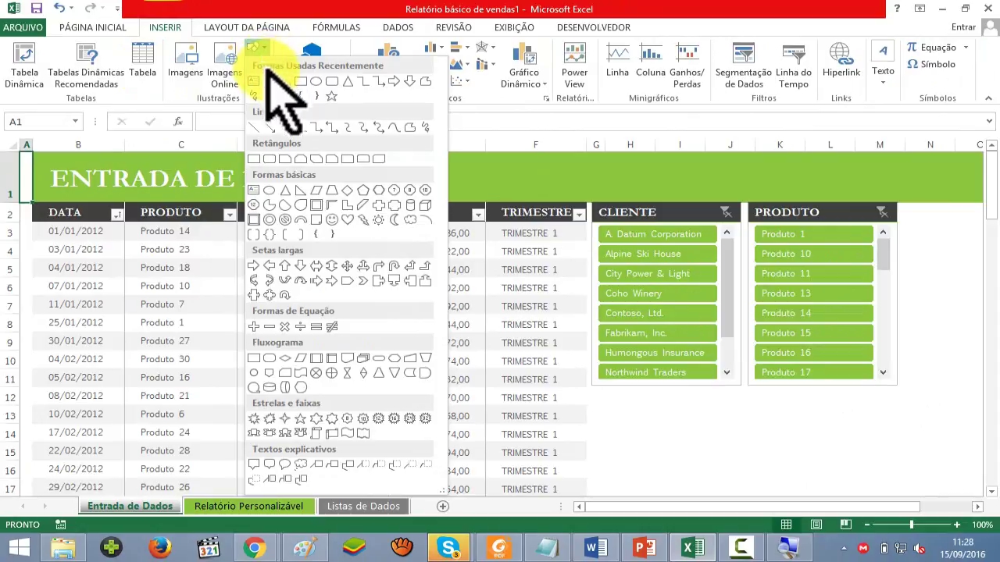
click(335, 81)
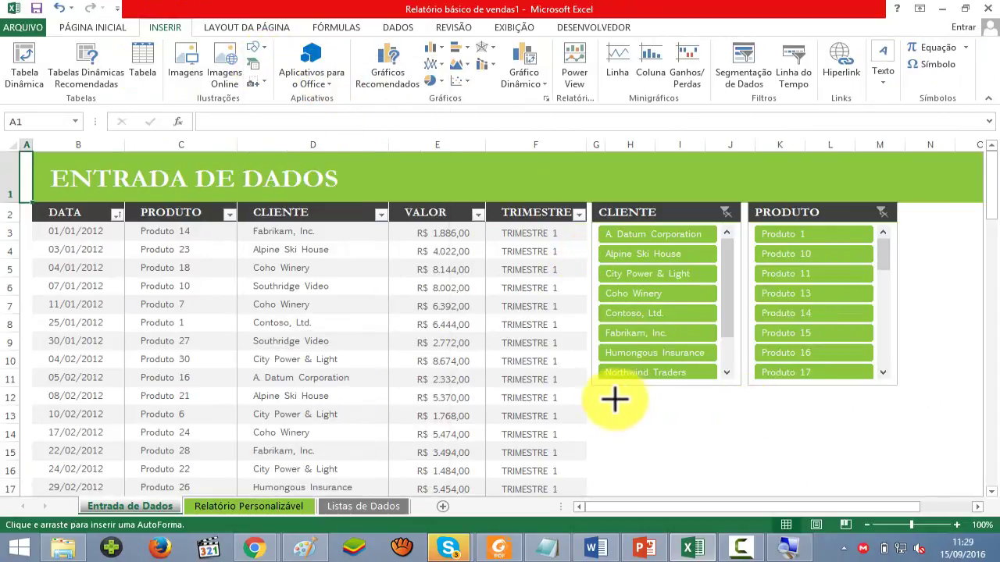
drag(603, 397, 692, 431)
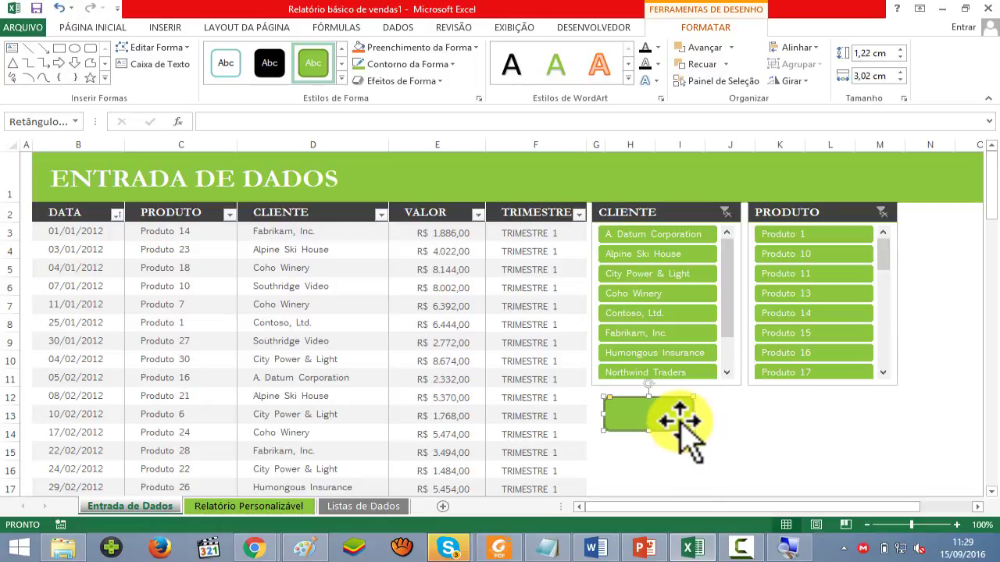
- Type REL PERSONA into the green shape and make it tall enough for both lines
right_click(674, 420)
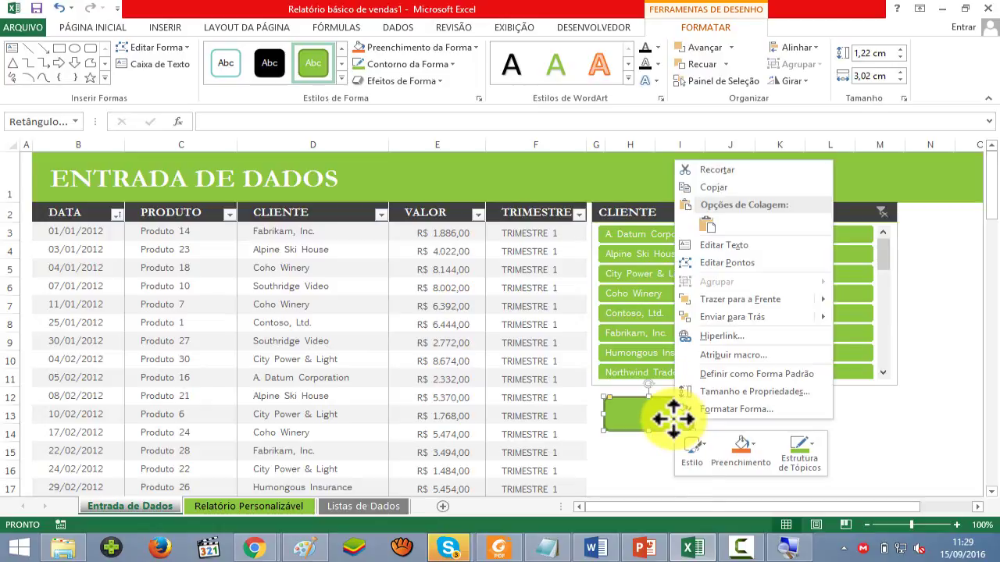
click(724, 245)
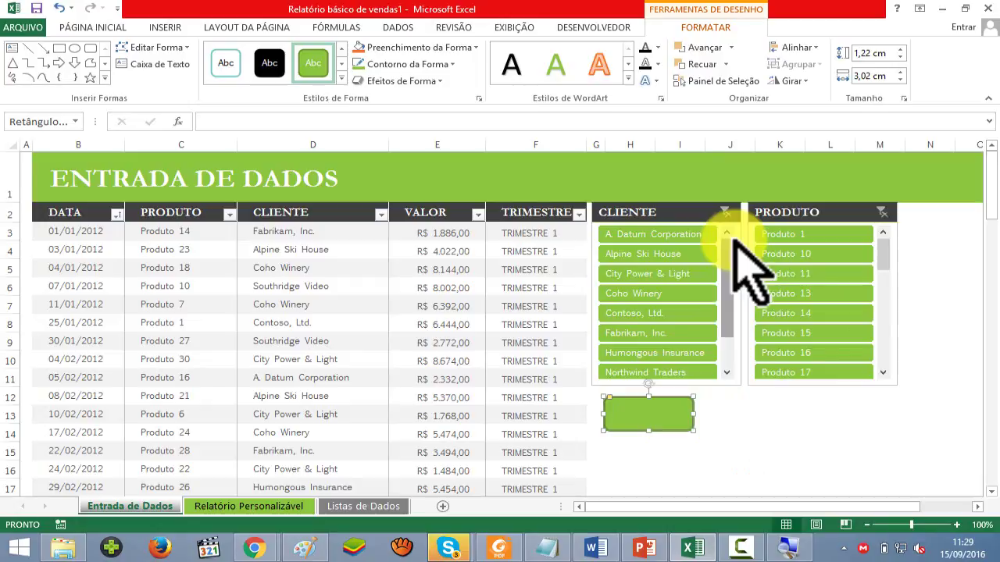
text(RE)
text(L )
text(PERSONA)
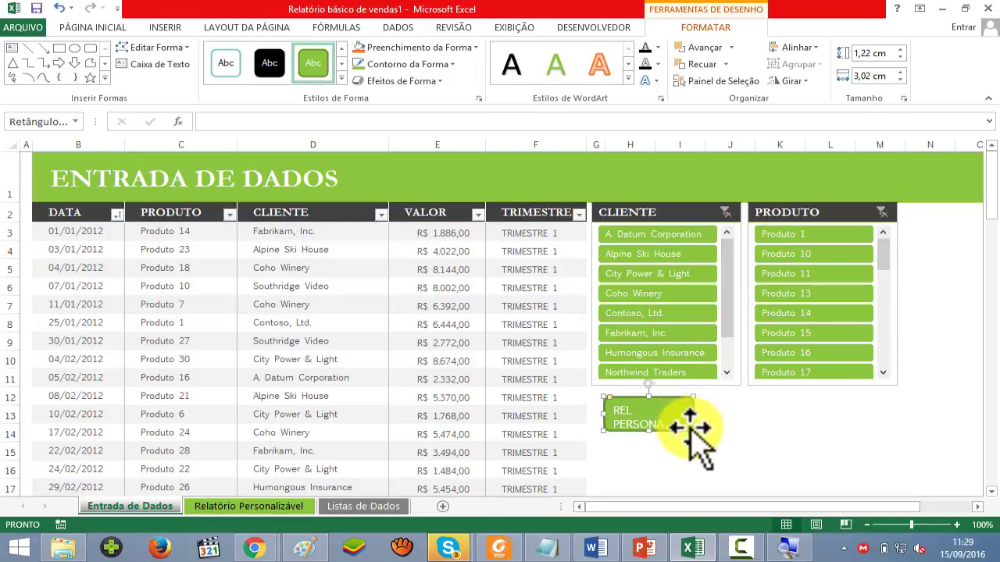
key(ctrl+z)
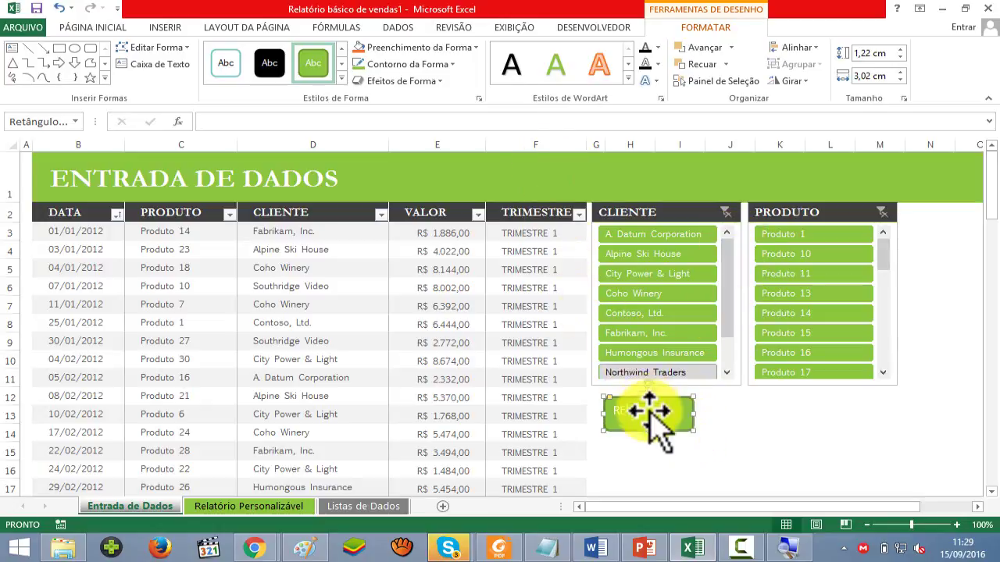
drag(649, 431, 651, 441)
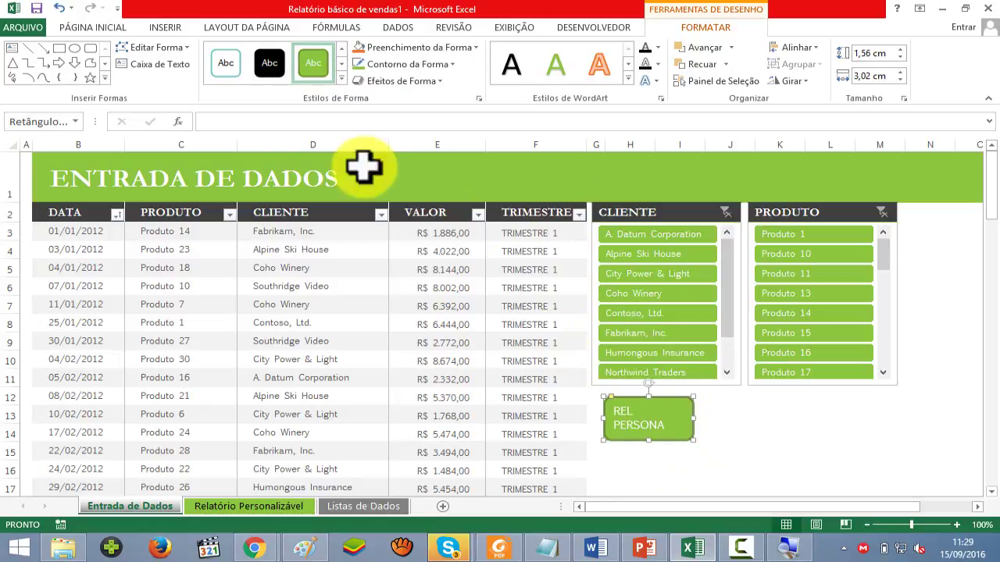
click(164, 28)
- Make the REL PERSONA label bold, trying and undoing an orange fill and red text
click(87, 26)
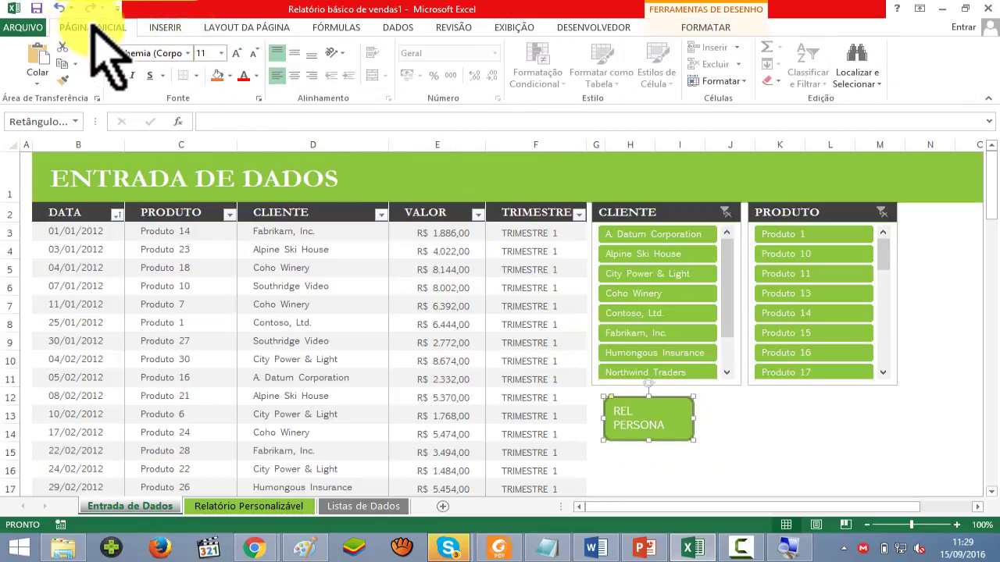
click(115, 76)
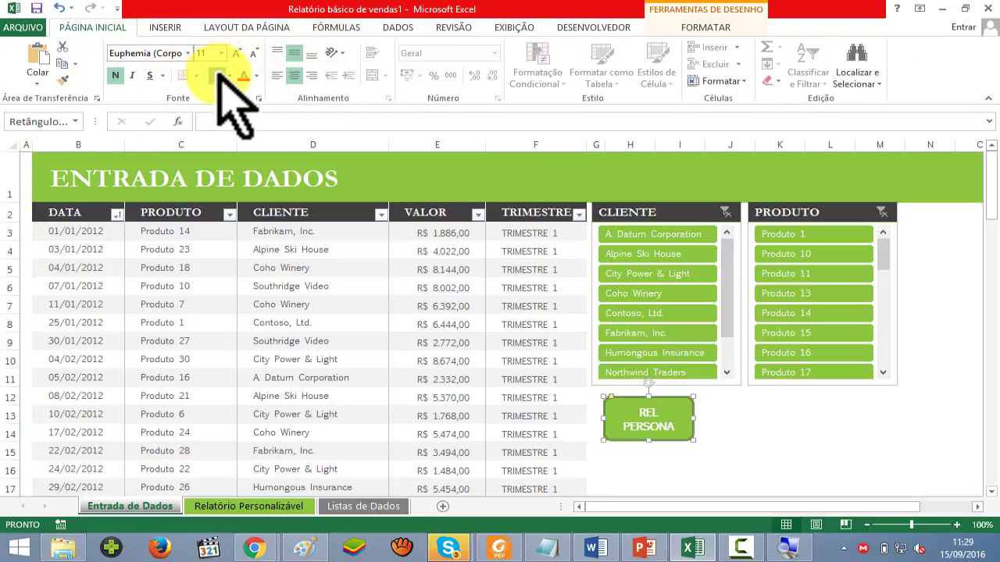
click(218, 74)
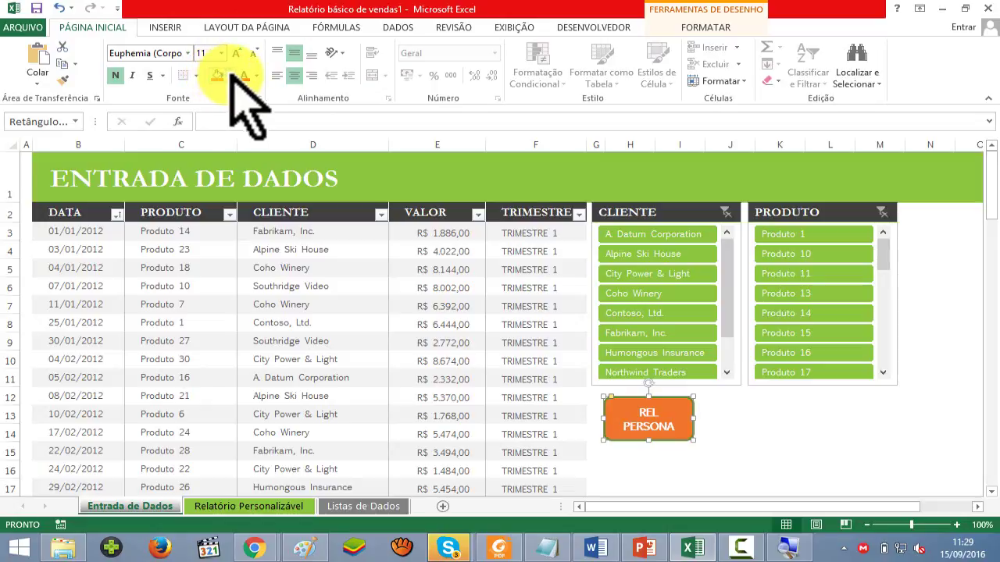
key(ctrl+z)
click(244, 76)
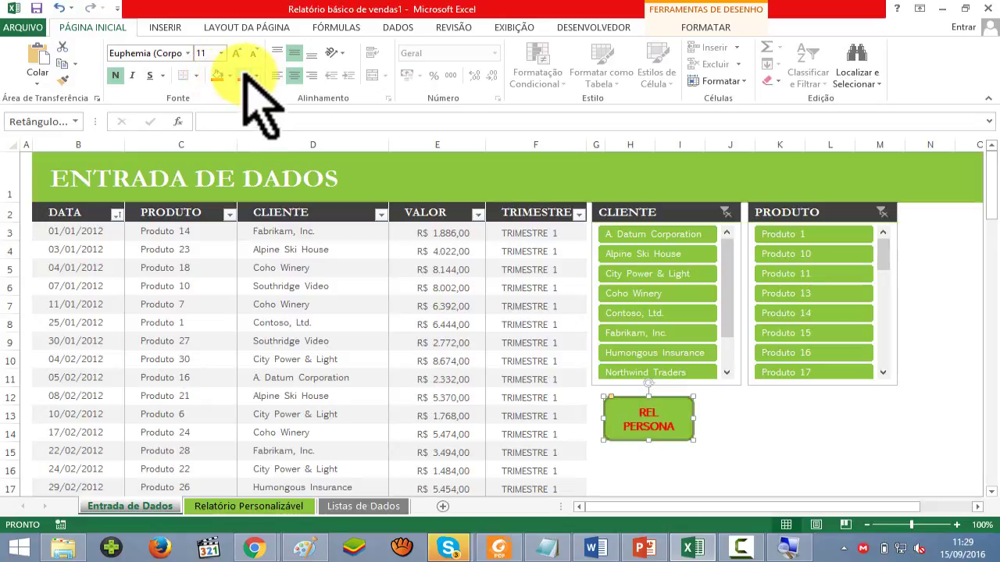
key(ctrl+z)
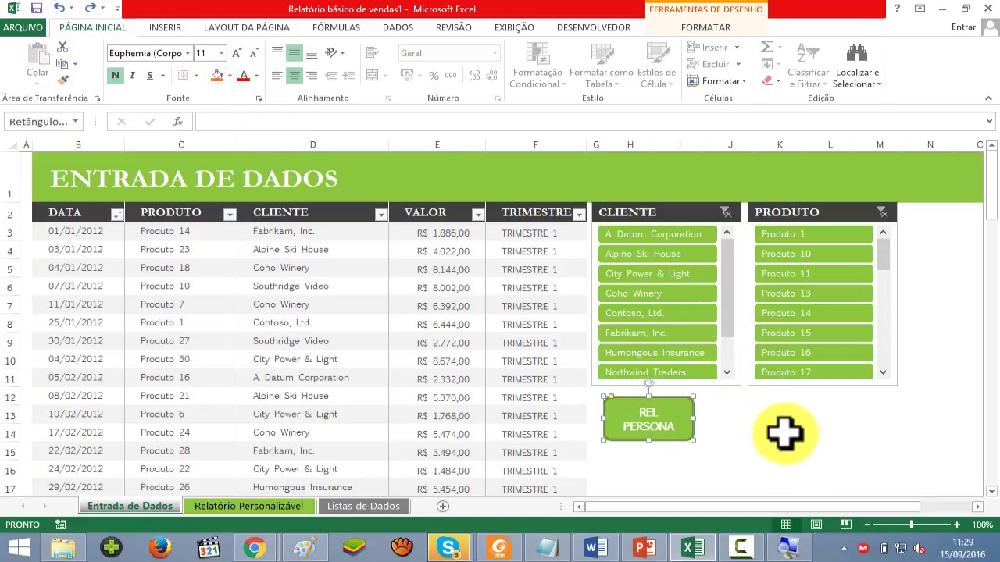
- Duplicate the REL PERSONA button and place the copy to its right
drag(676, 443, 764, 443)
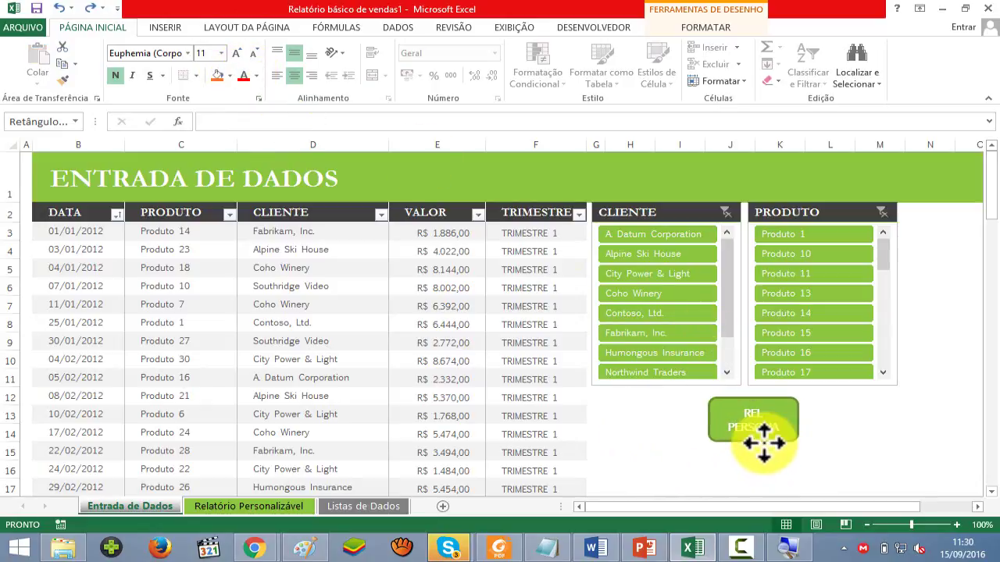
key(ctrl+z)
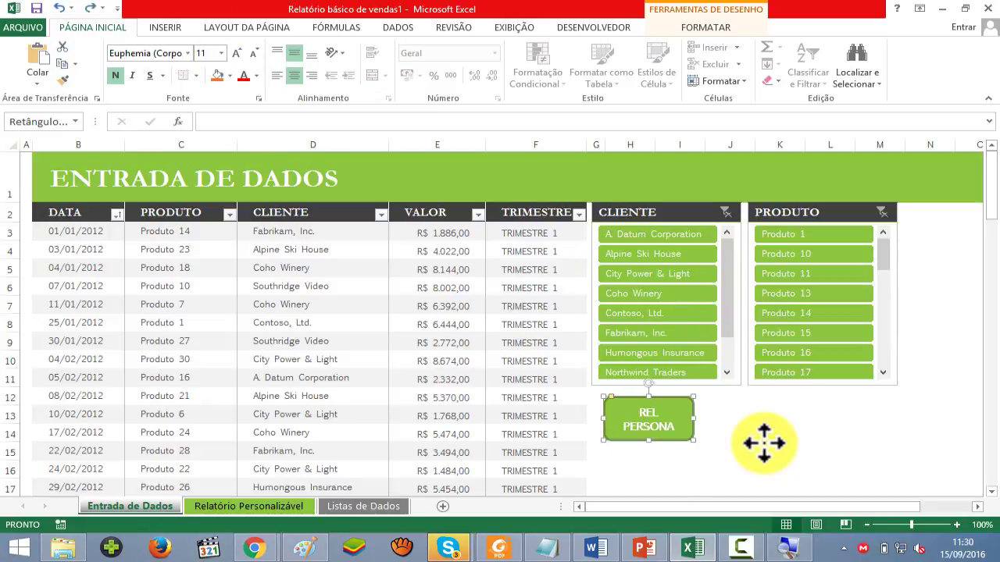
key(ctrl+z)
key(ctrl+y)
key(ctrl+d)
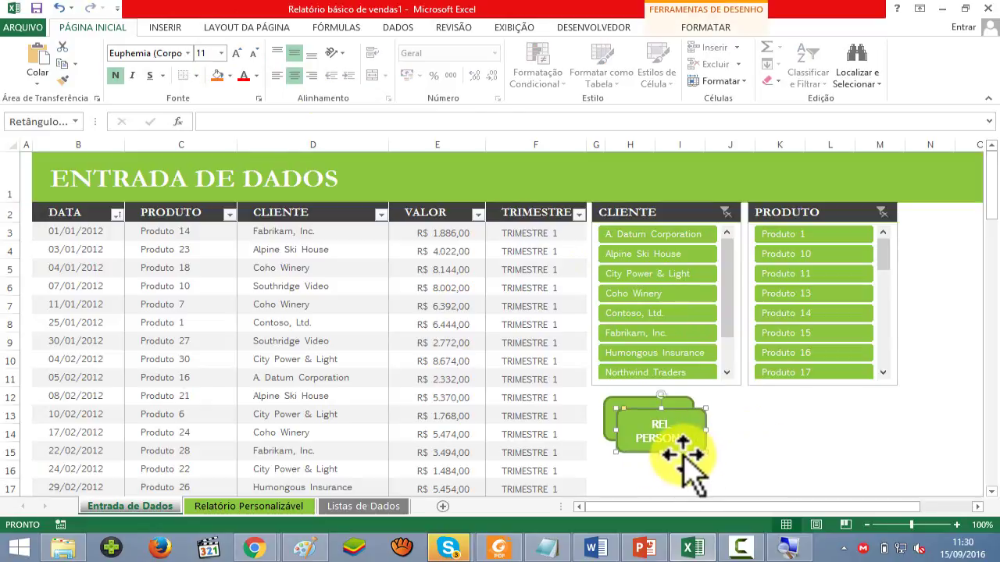
mouse_move(681, 449)
mouse_down()
mouse_move(787, 435)
mouse_move(772, 443)
mouse_up()
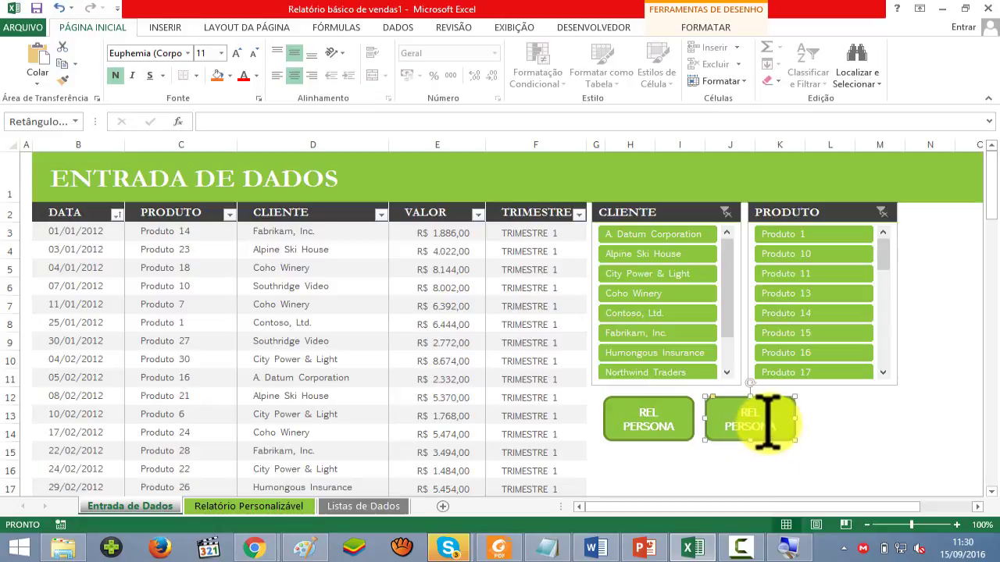
- Relabel the copied button LISTAS DE DADOS
double_click(769, 422)
text(LISTAS DE)
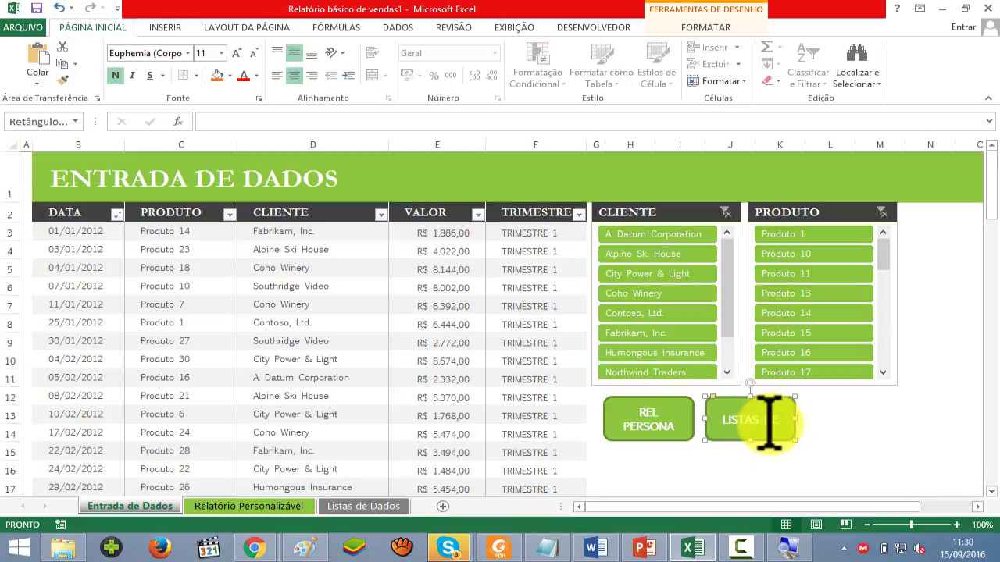
text(DADOS)
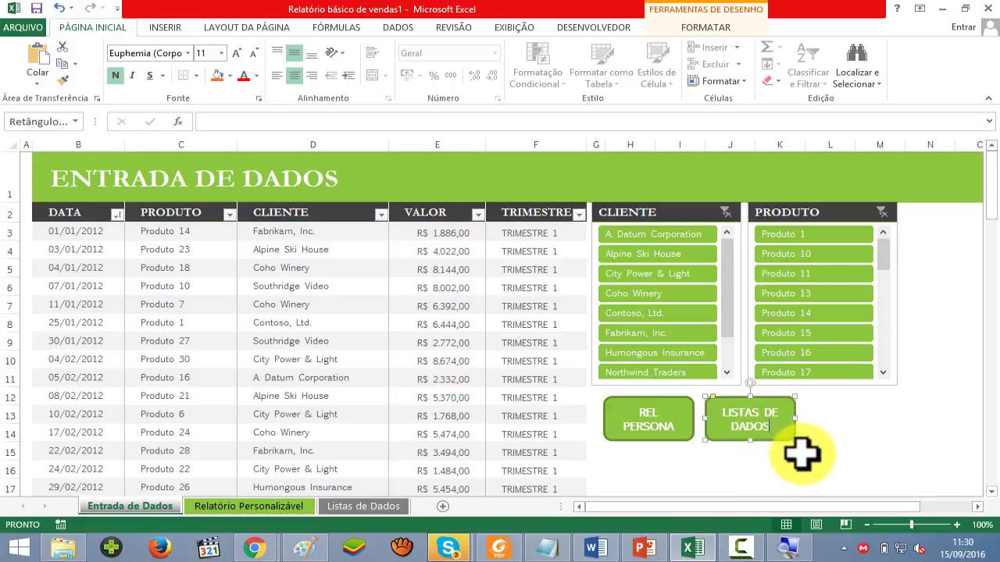
click(797, 453)
click(858, 452)
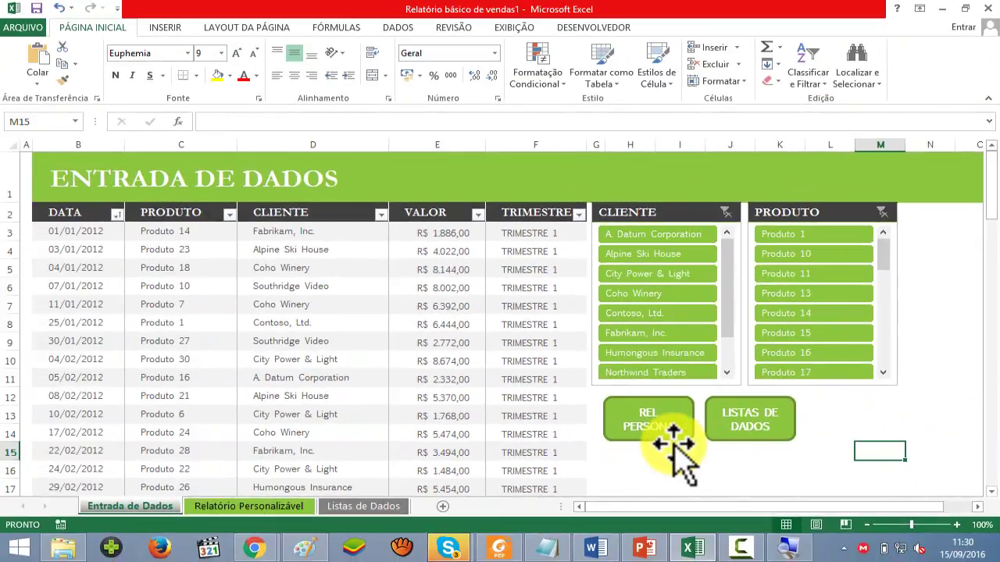
- Nudge the LISTAS DE DADOS button slightly to the right
ctrl+click(669, 432)
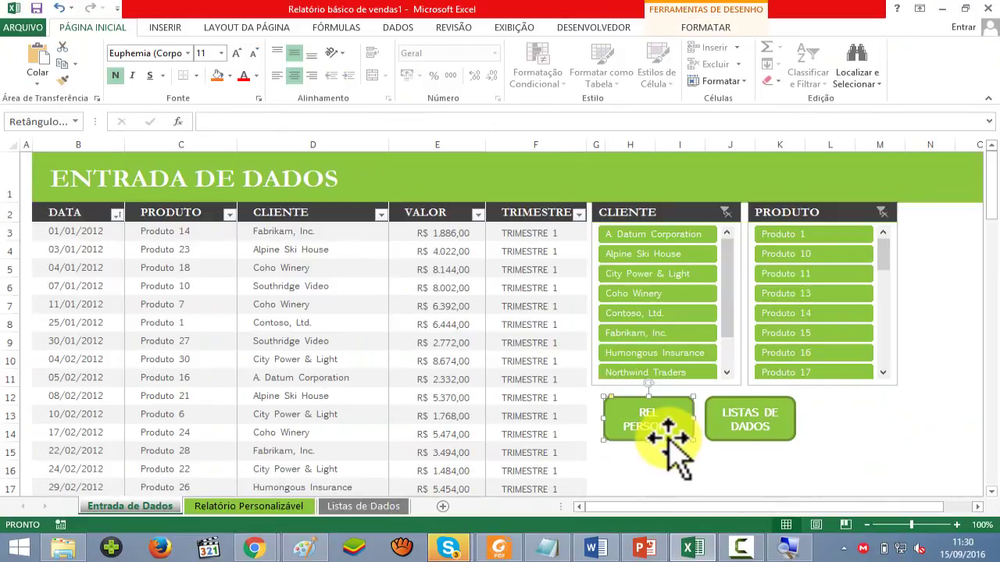
click(742, 414)
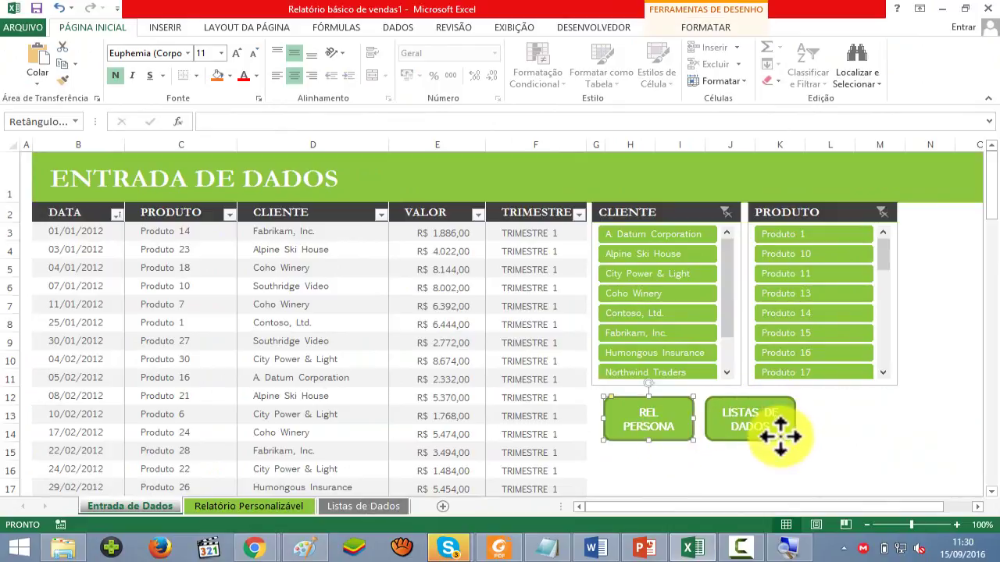
mouse_move(777, 430)
mouse_down()
mouse_move(796, 435)
mouse_move(779, 435)
mouse_up()
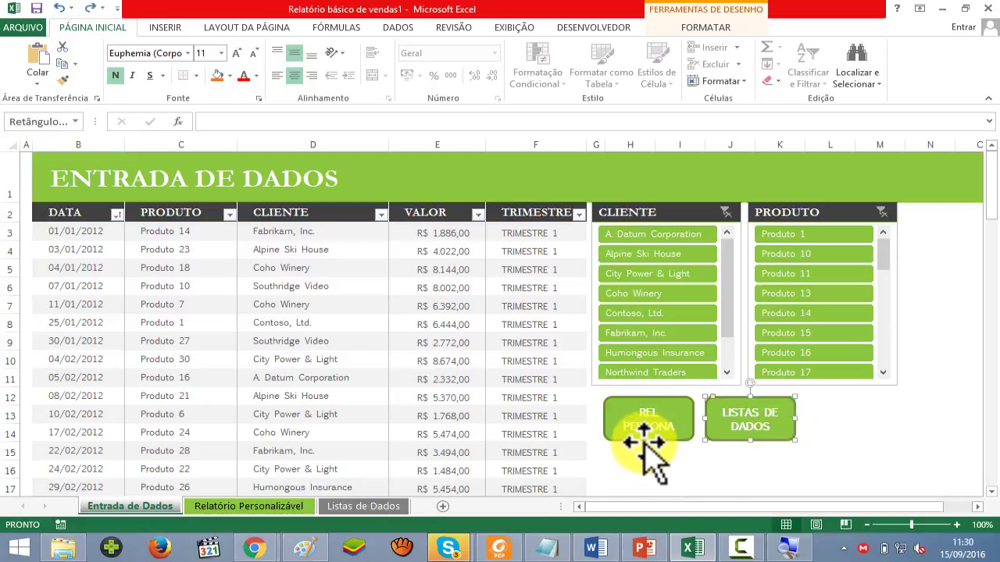
click(644, 441)
- Start a hyperlink on REL PERSONA pointing to the Relatório Personalizável sheet in this document
right_click(645, 441)
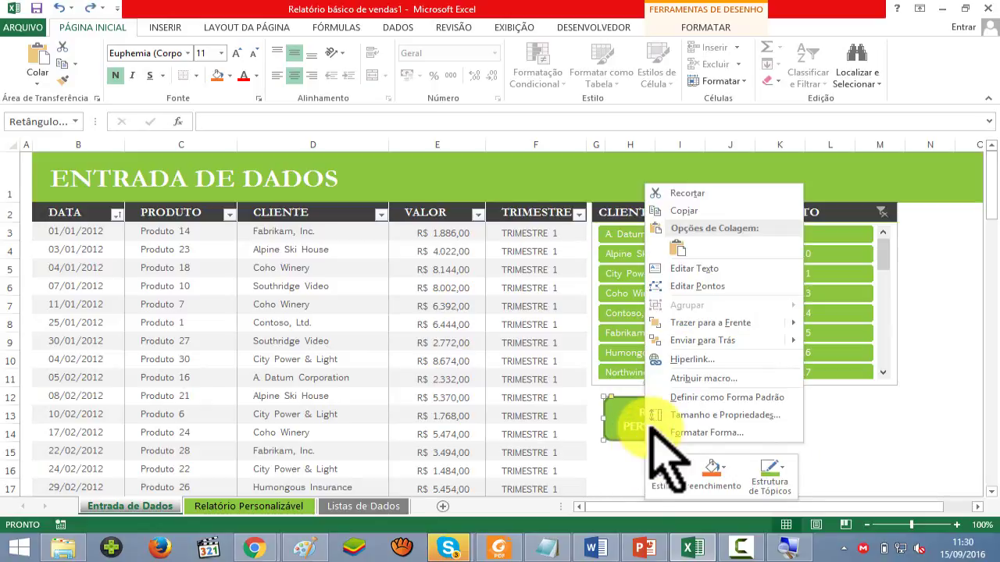
click(676, 359)
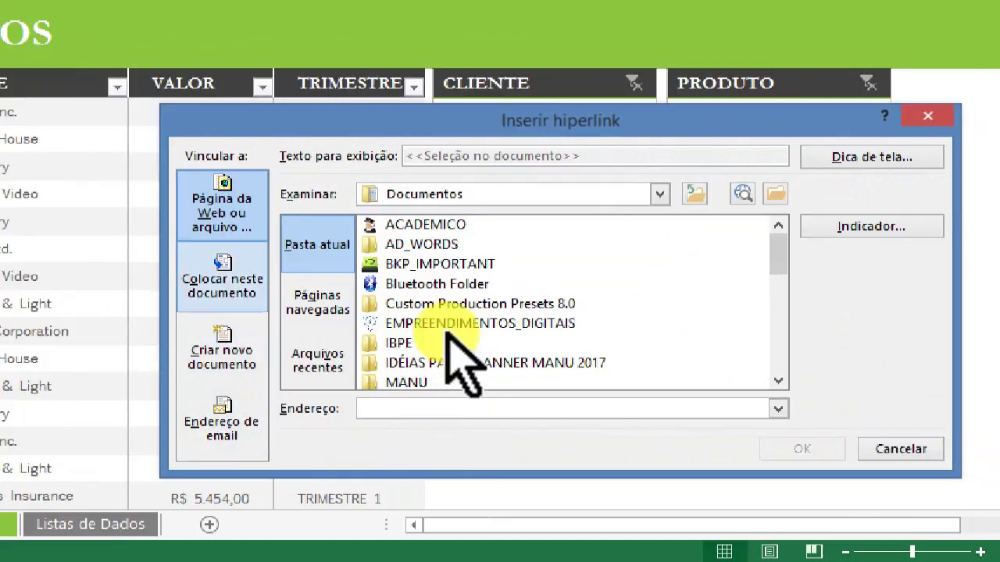
key(alt+c)
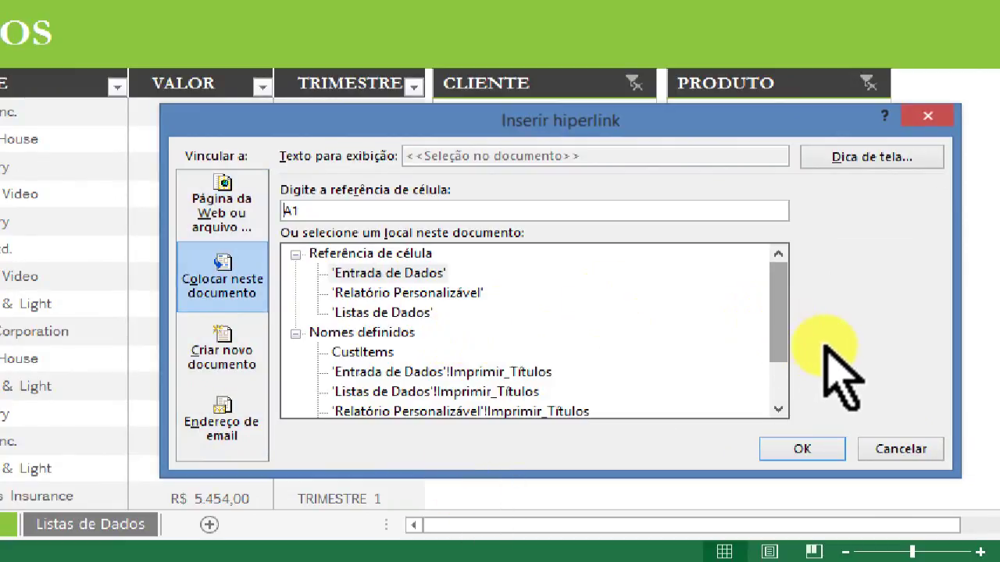
scroll(703, 344, down, 1)
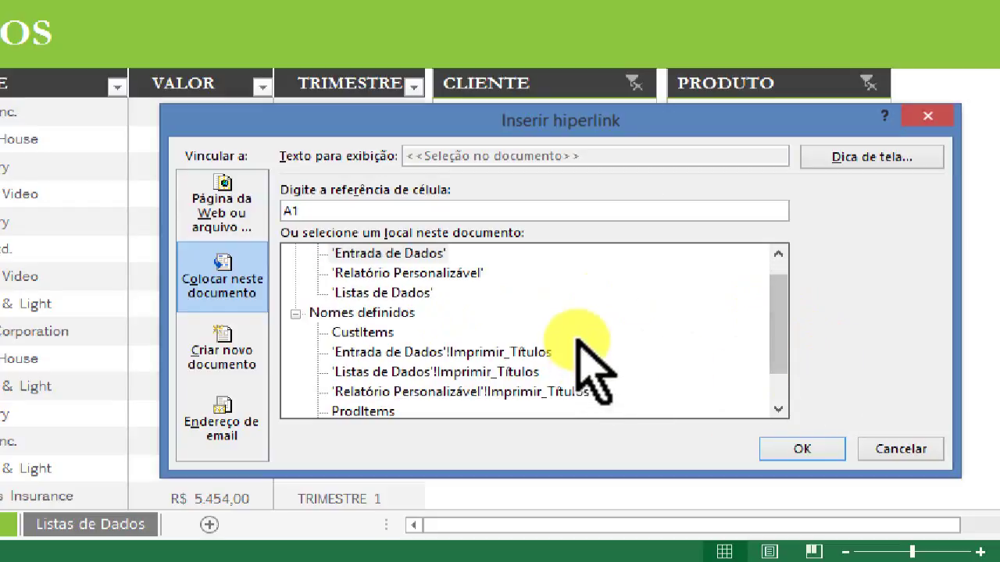
scroll(840, 383, up, 1)
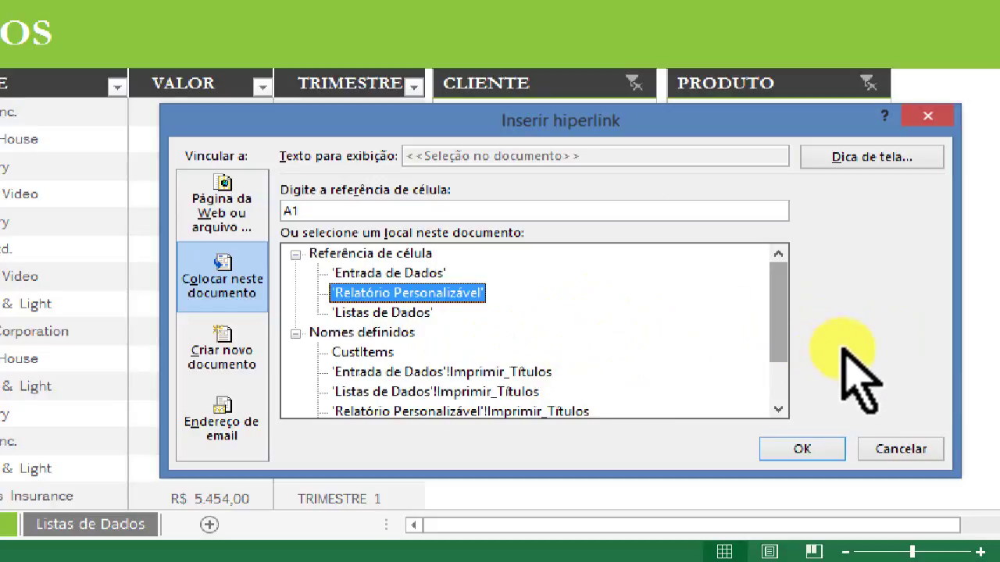
scroll(821, 348, down, 1)
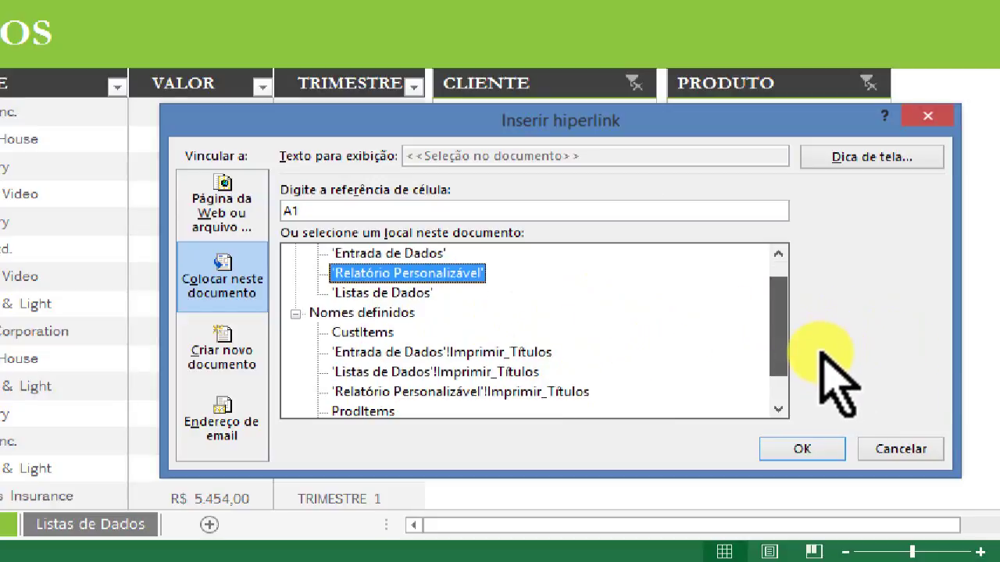
scroll(828, 344, up, 1)
- Give the link the ScreenTip RELATÓRIO PERSONALIZÁVEL and confirm it
key(Tab)
key(Return)
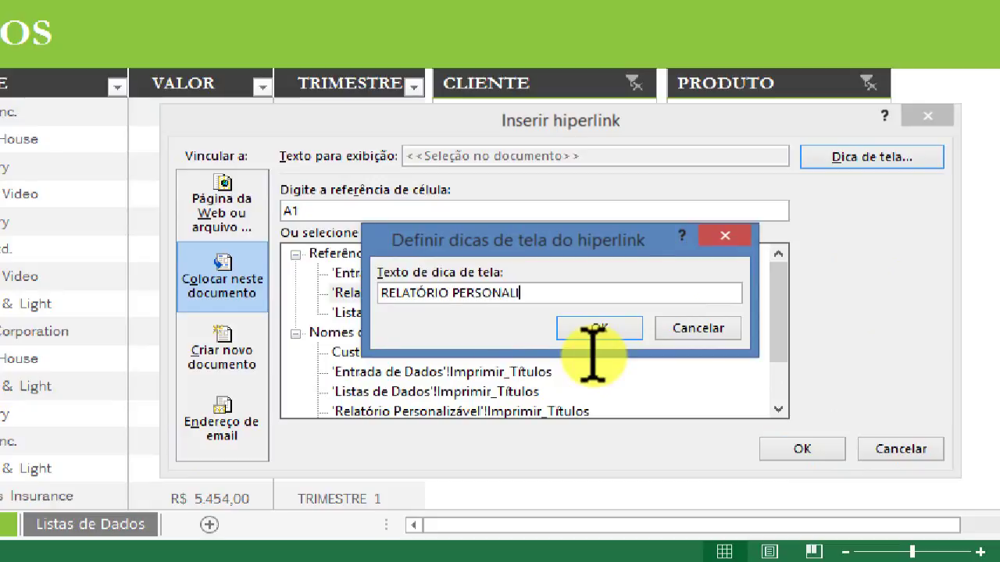
text(ZÁVEL)
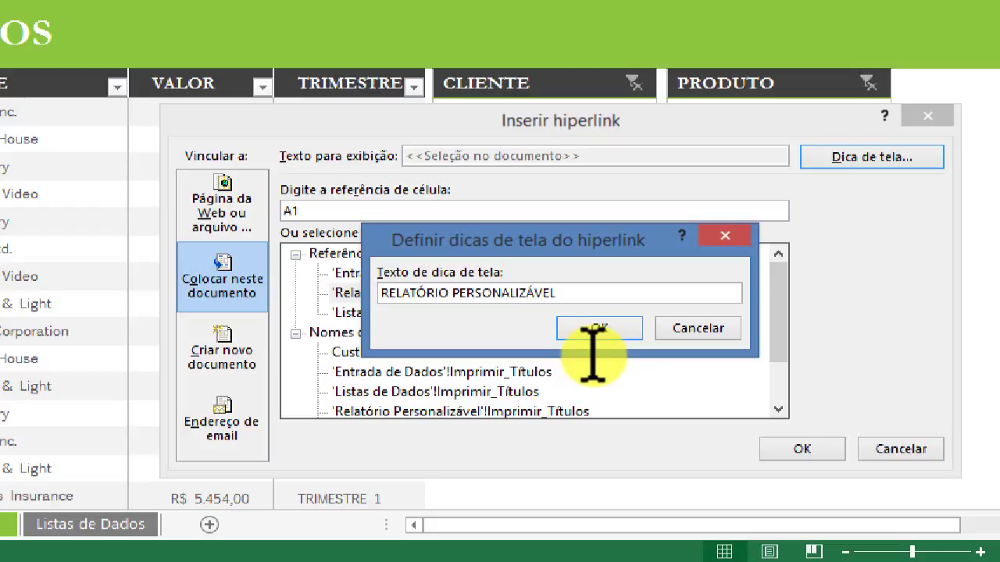
key(Return)
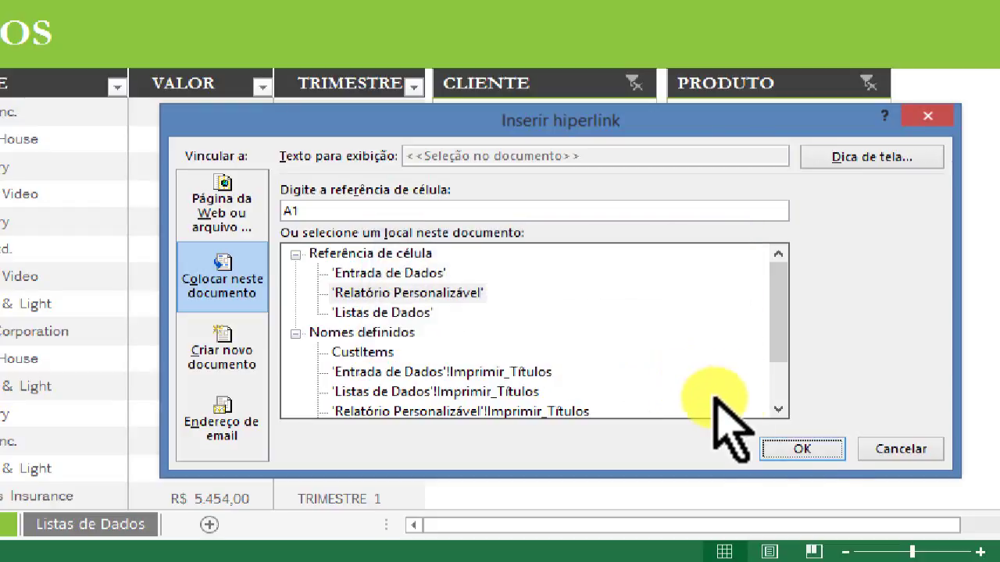
click(839, 450)
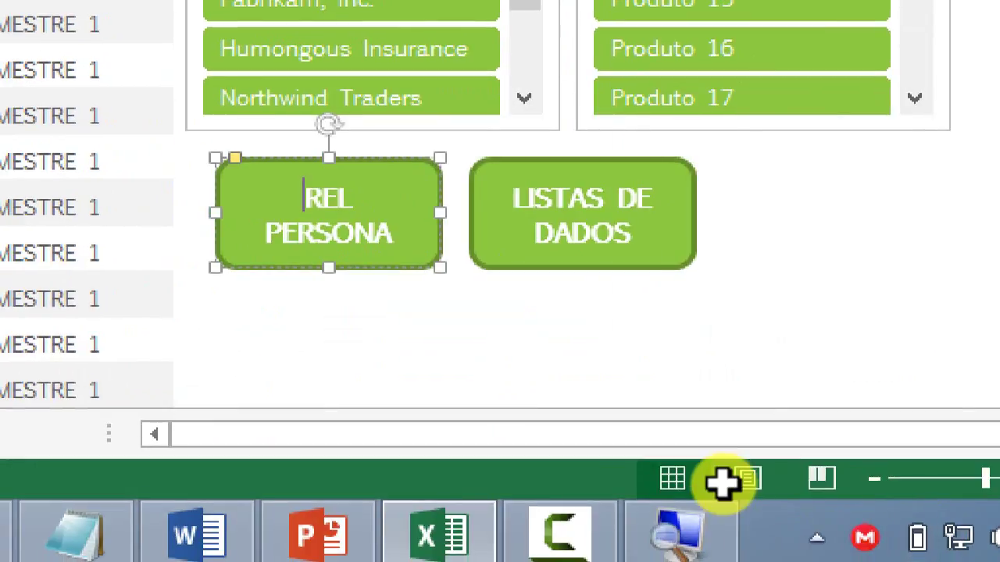
key(Escape)
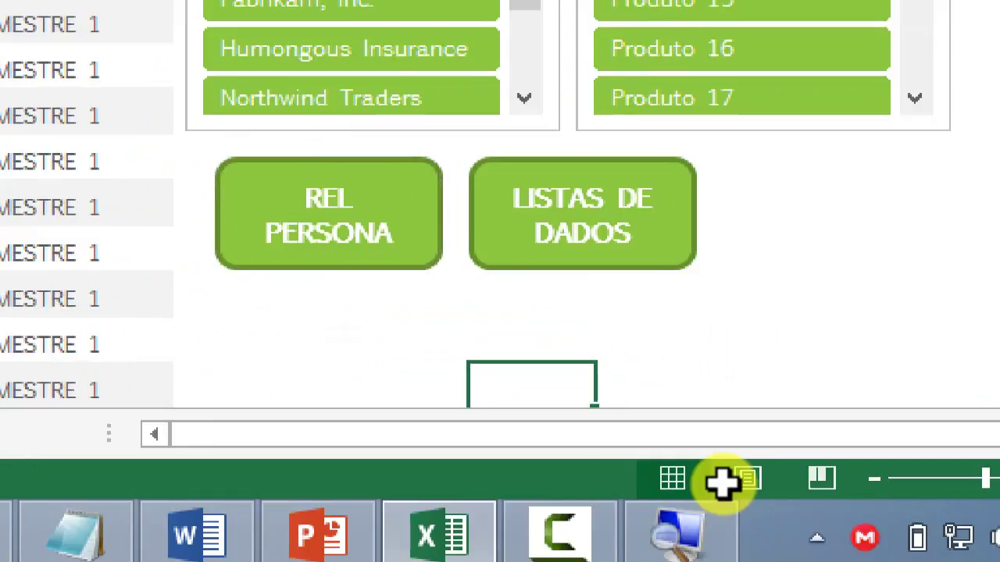
click(730, 539)
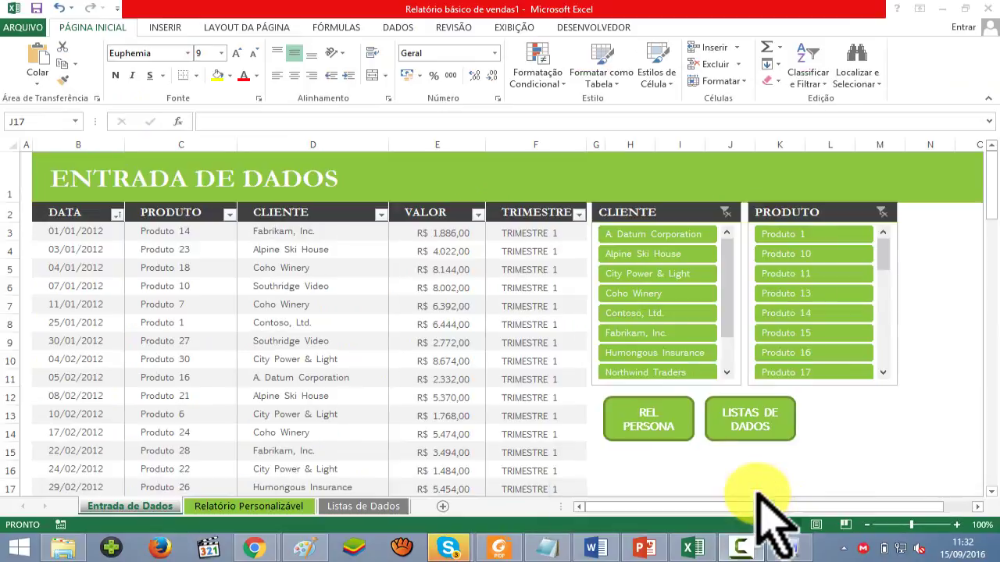
scroll(668, 438, right, 5)
click(664, 432)
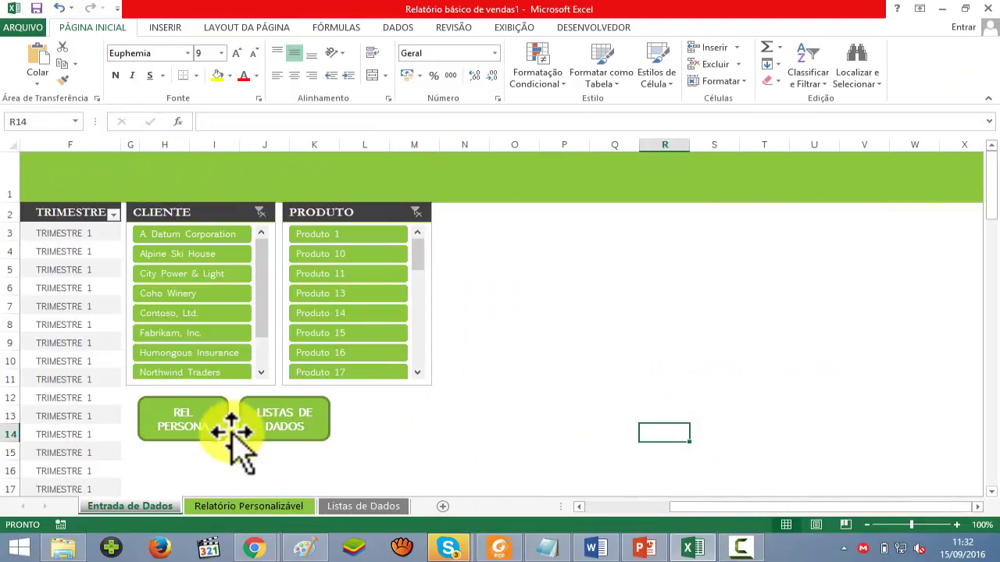
click(185, 438)
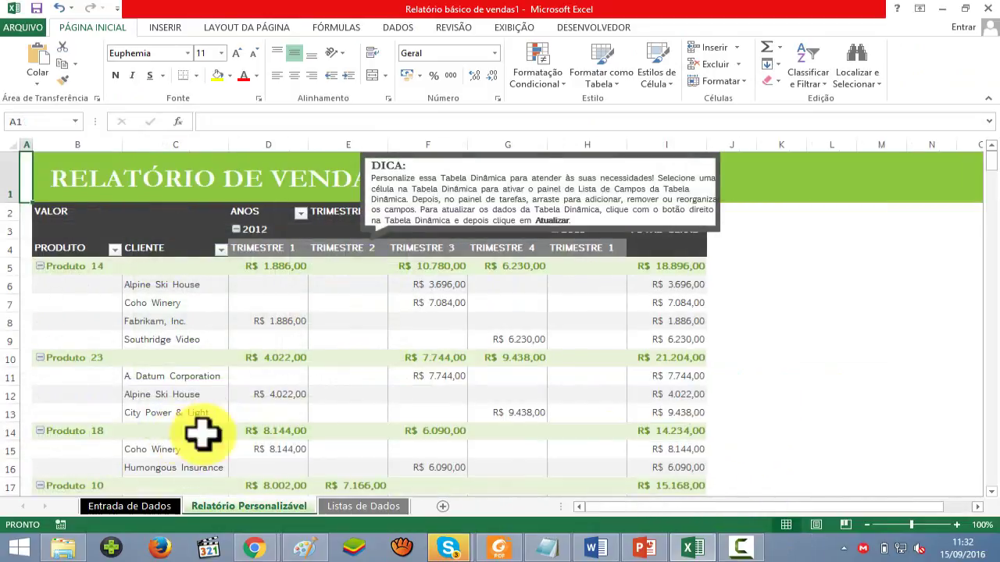
click(145, 506)
click(217, 426)
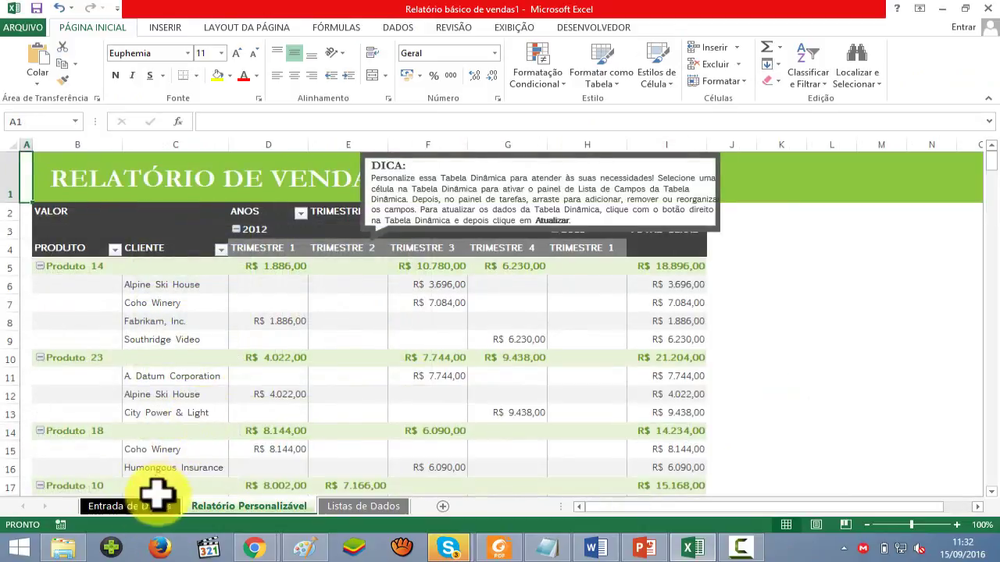
click(135, 504)
ctrl+click(180, 420)
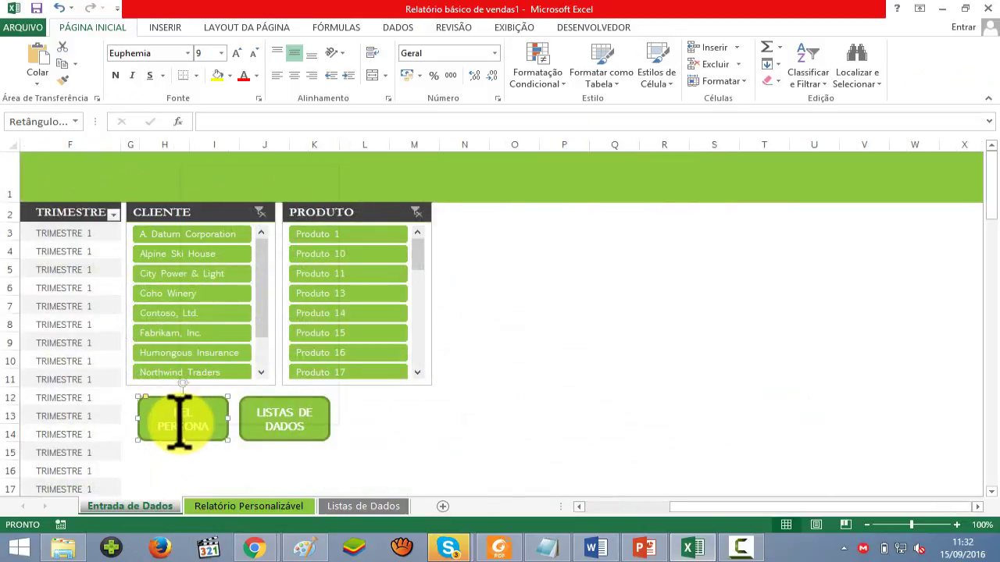
right_click(180, 422)
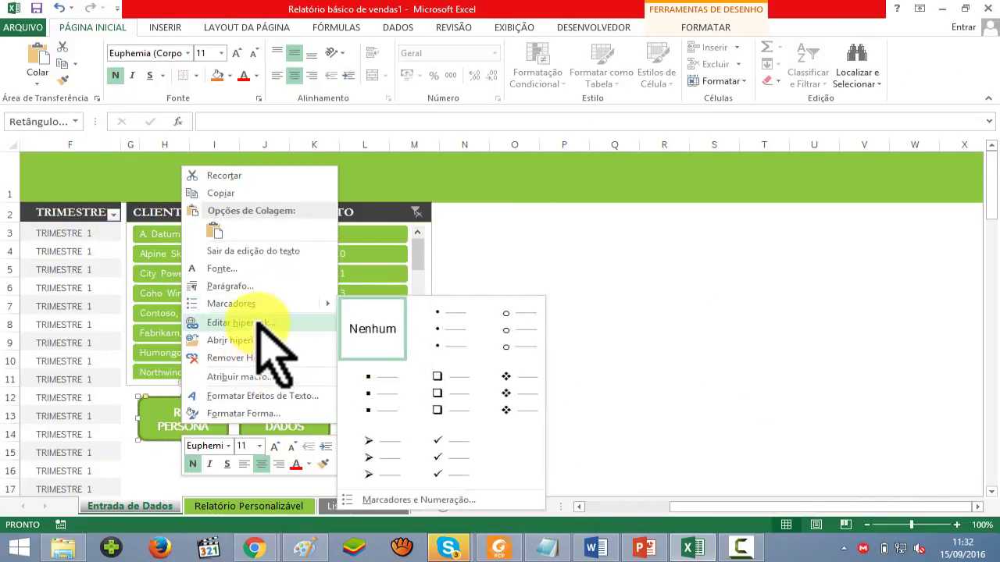
click(258, 321)
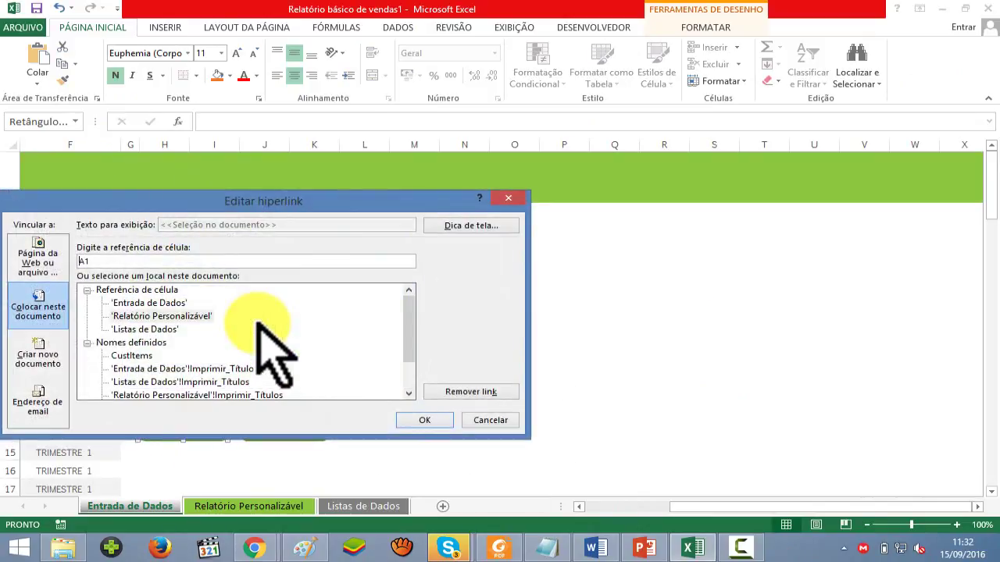
key(Return)
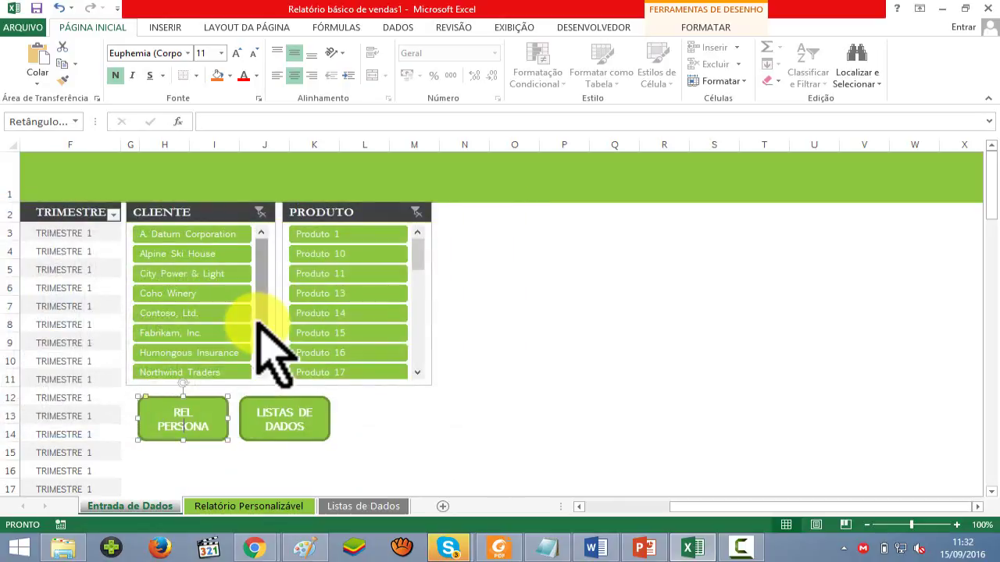
key(super+plus)
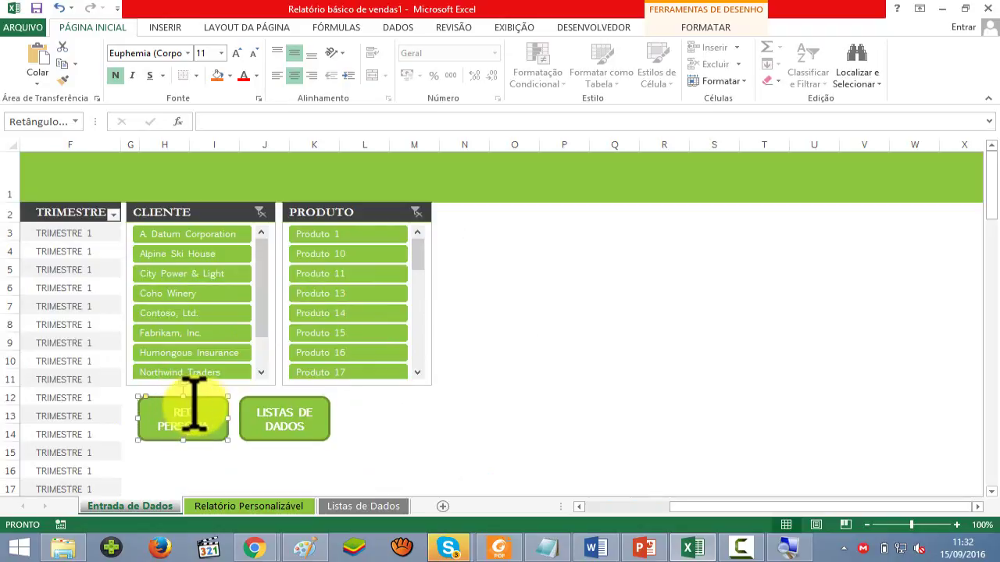
right_click(202, 401)
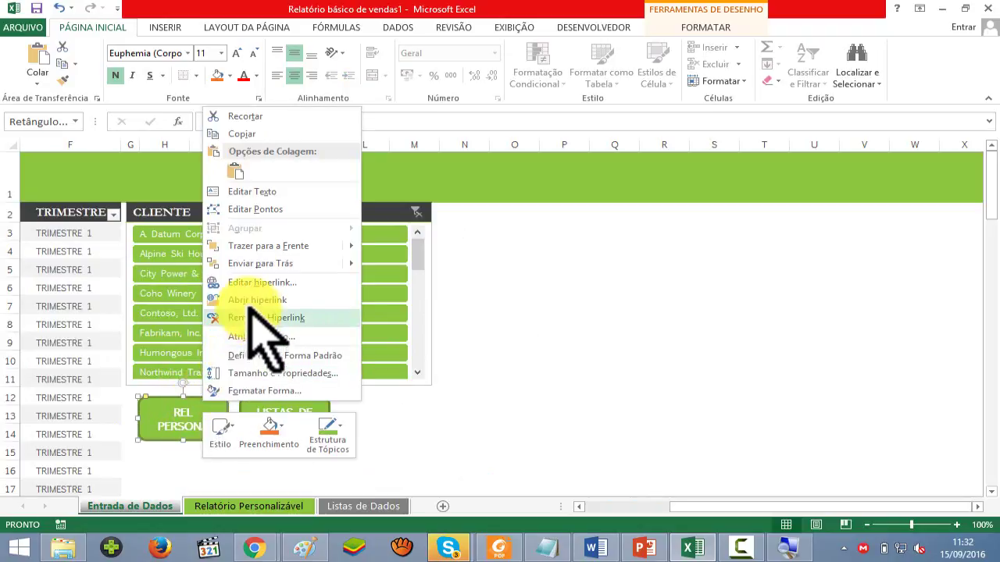
click(246, 284)
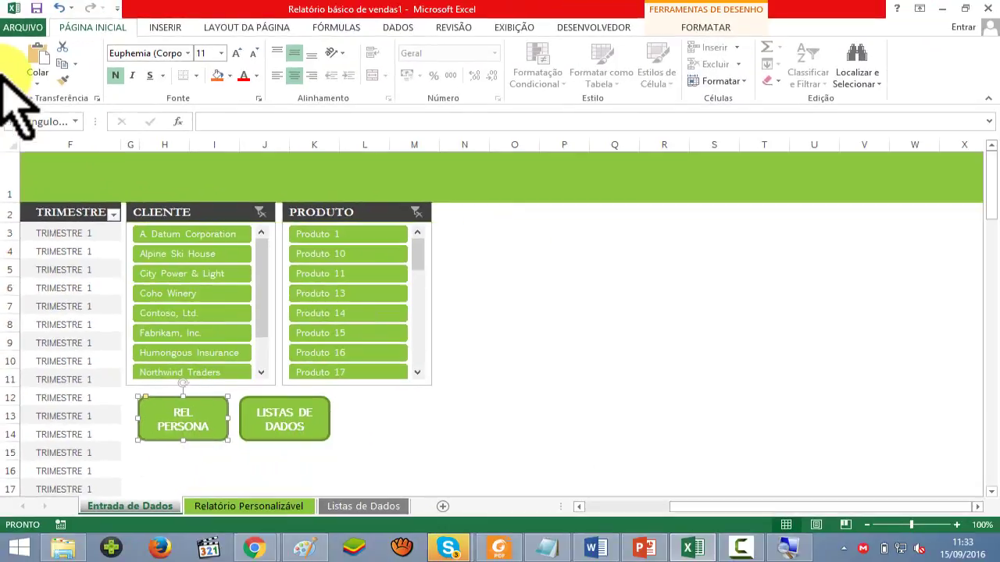
- In Chrome, search the web for 'youtube'
click(243, 547)
click(344, 471)
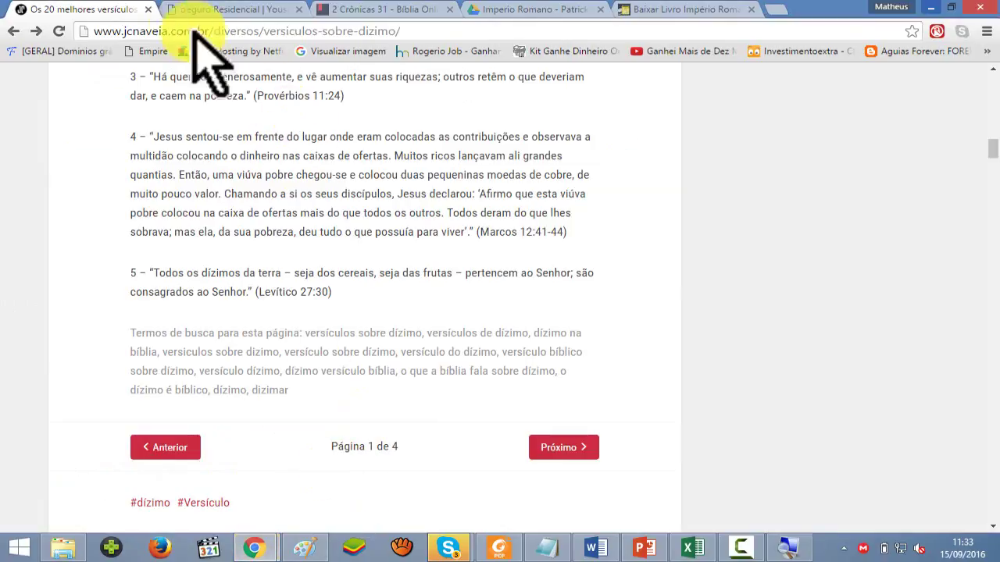
click(188, 31)
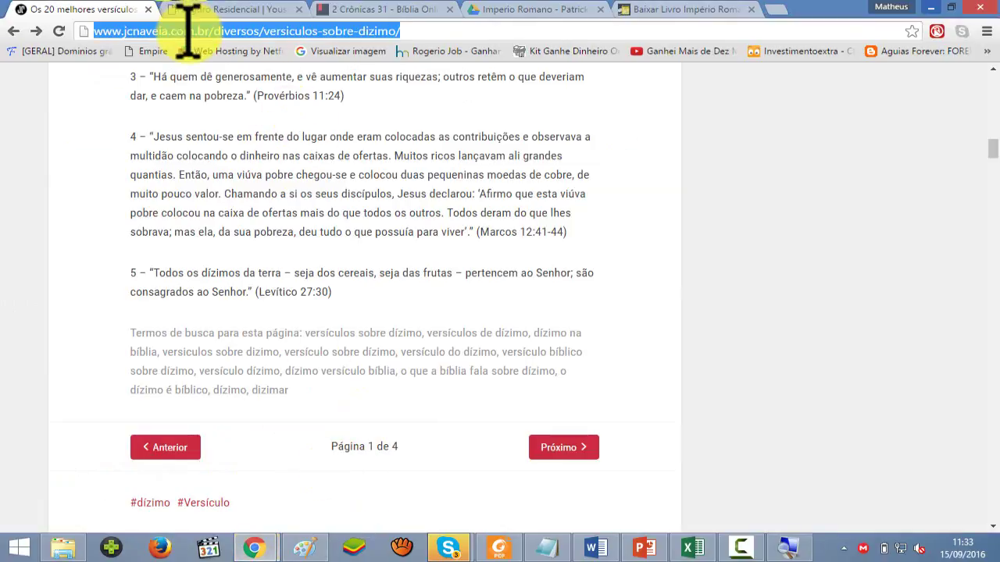
text(YOU)
key(BackSpace)
key(BackSpace)
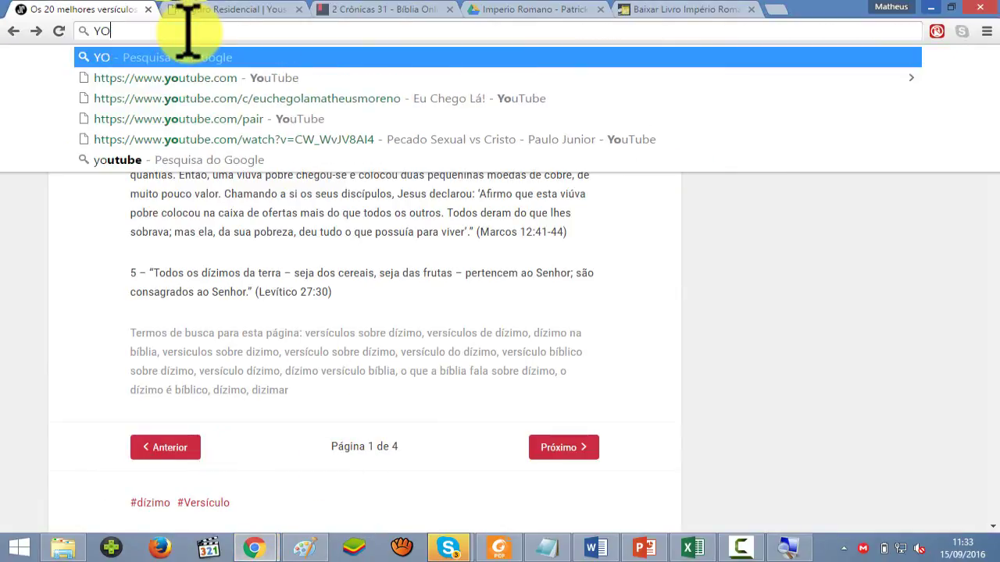
key(BackSpace)
key(BackSpace)
text(YOU)
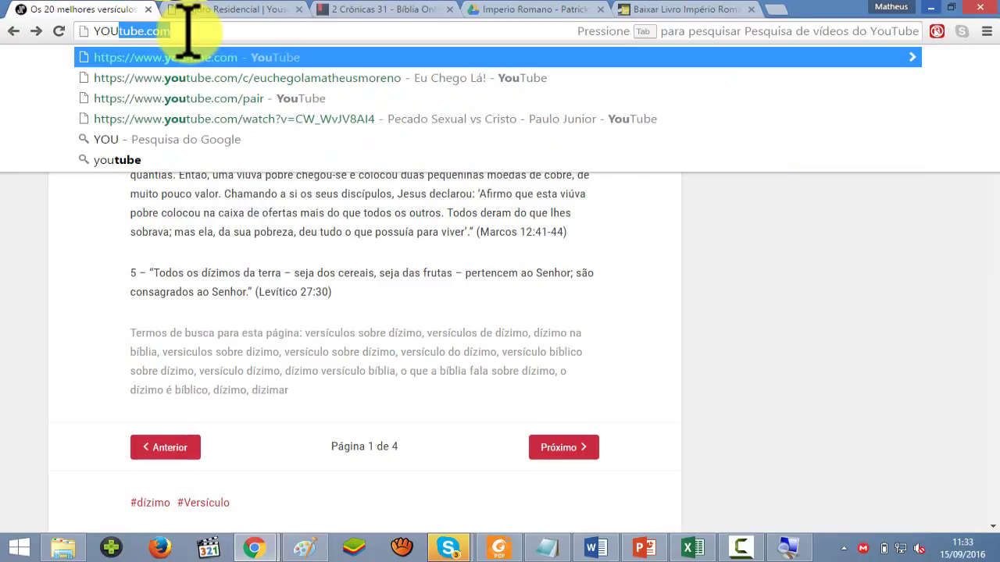
key(End)
key(BackSpace)
key(BackSpace)
key(BackSpace)
key(BackSpace)
key(Return)
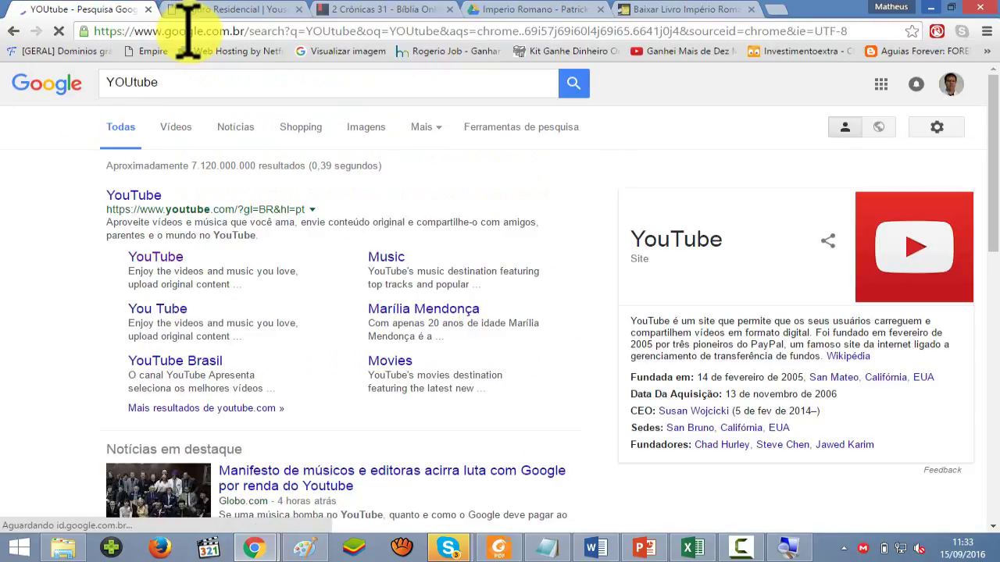
- Open the red YouTube logo from image results on its own page, copy it, and return to Excel
click(361, 129)
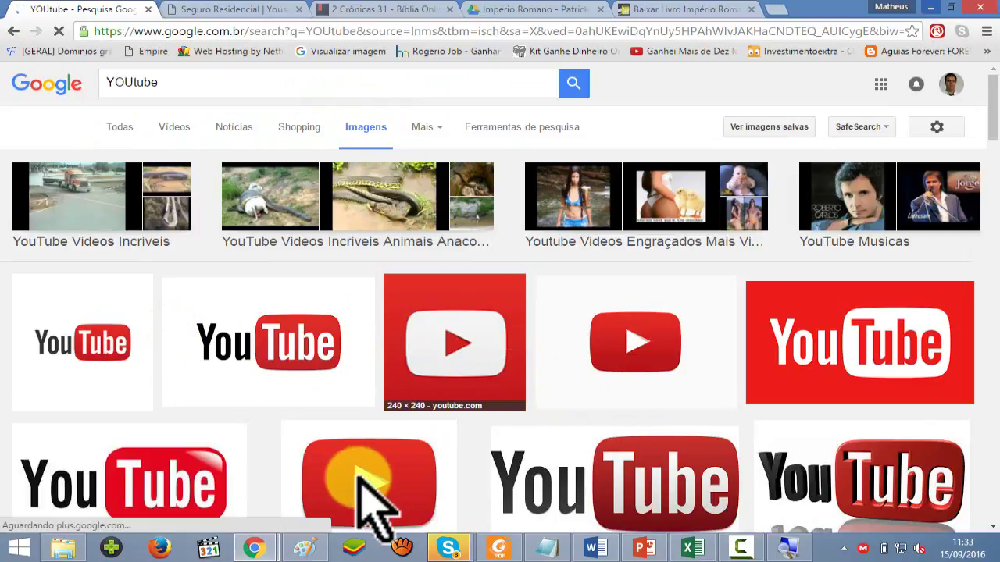
scroll(422, 375, down, 1)
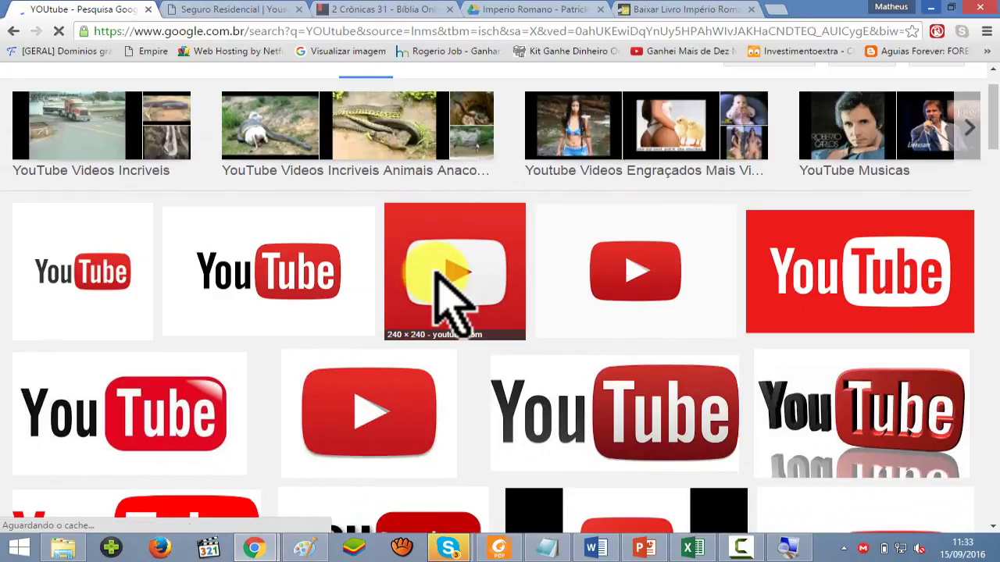
click(454, 301)
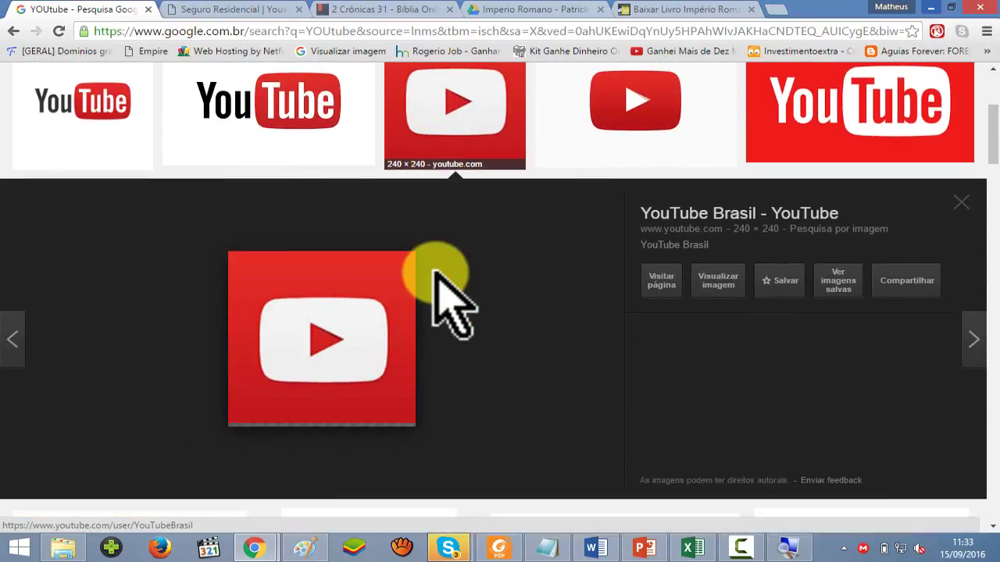
click(733, 281)
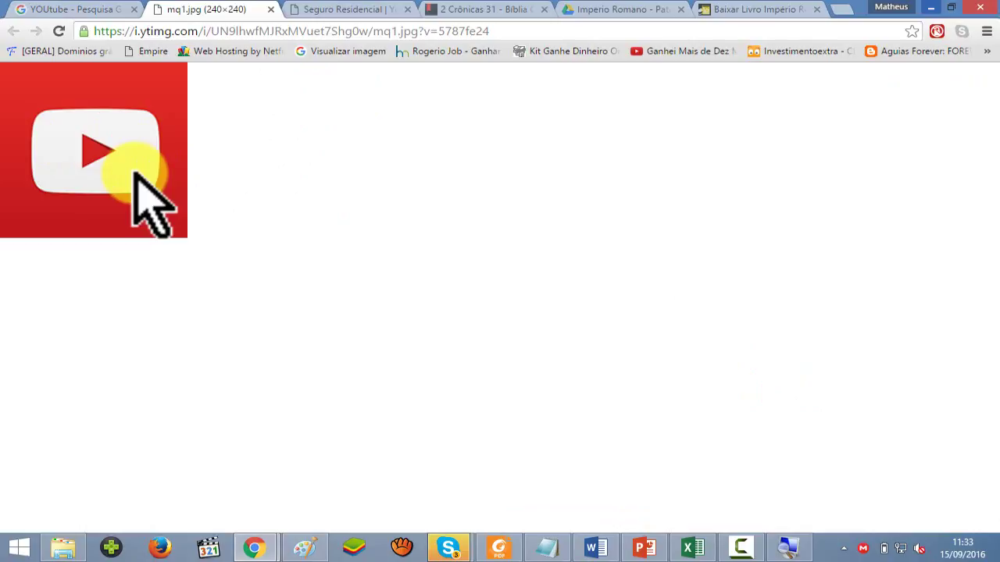
right_click(134, 174)
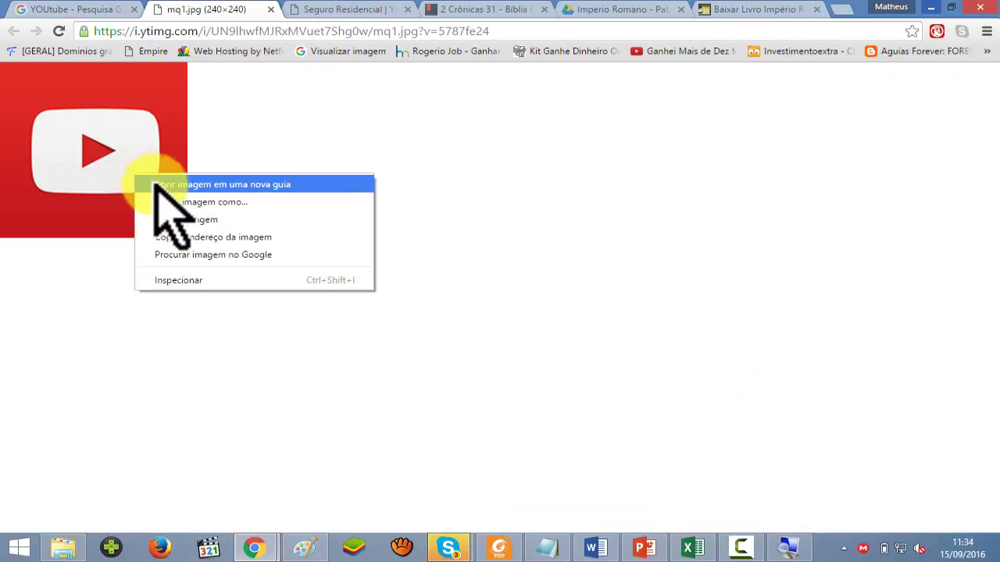
click(186, 219)
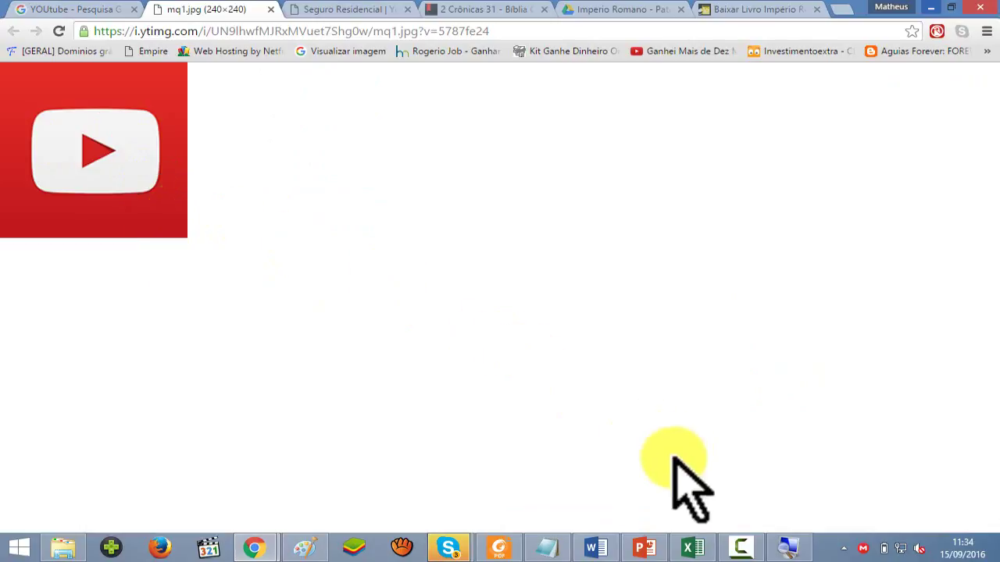
click(691, 547)
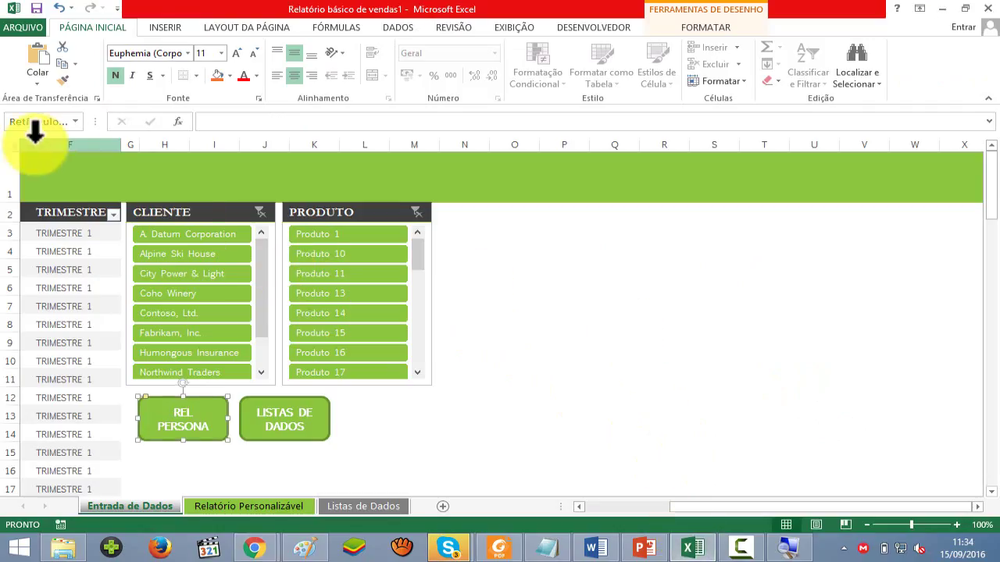
- Paste the copied YouTube logo onto Entrada de Dados as a Bitmap through Colar Especial
click(24, 28)
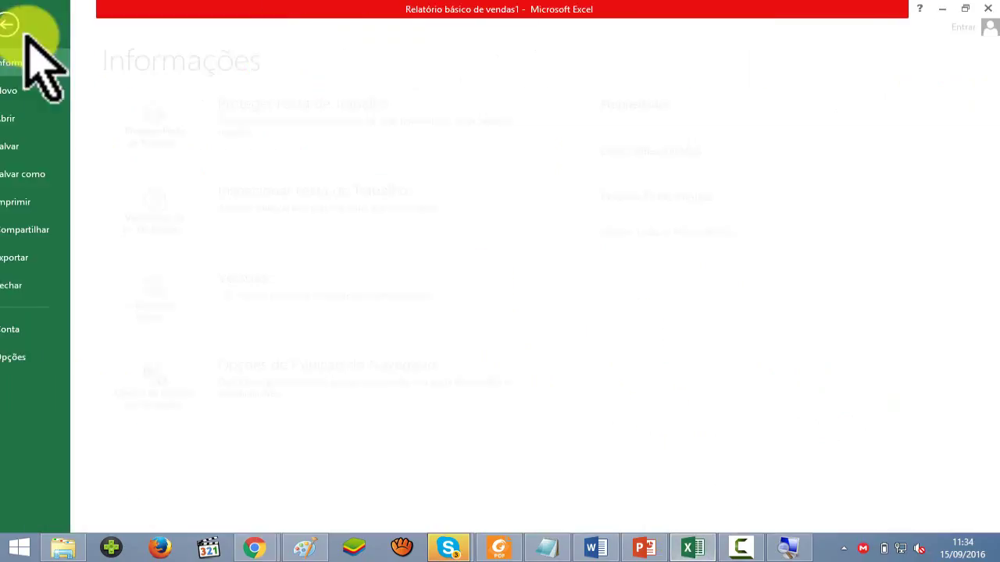
key(Escape)
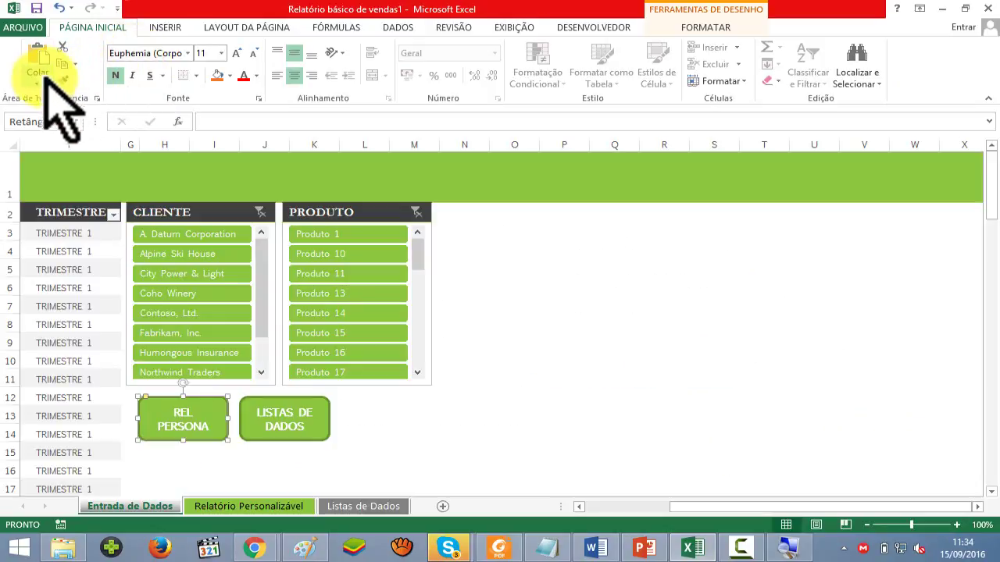
click(37, 83)
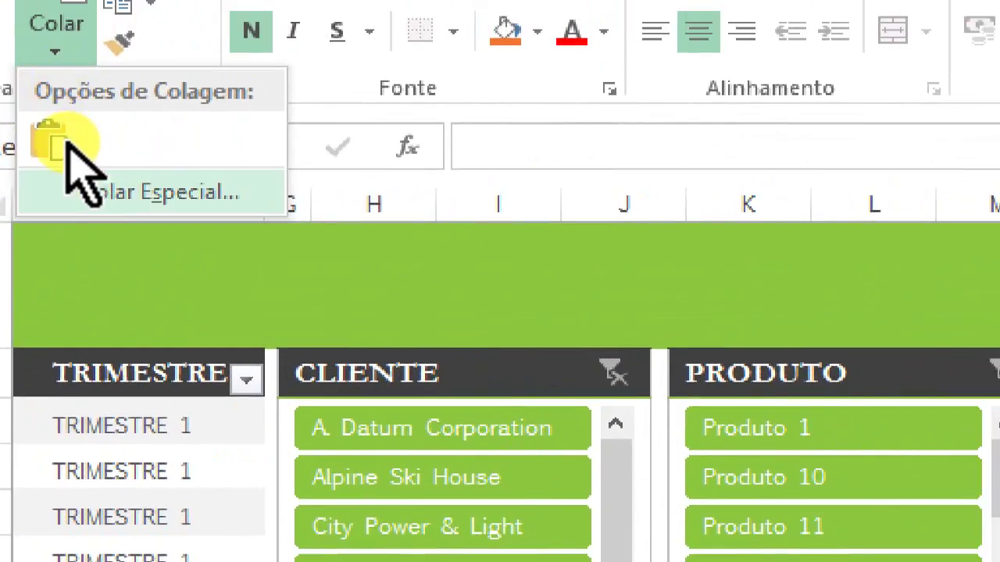
click(69, 148)
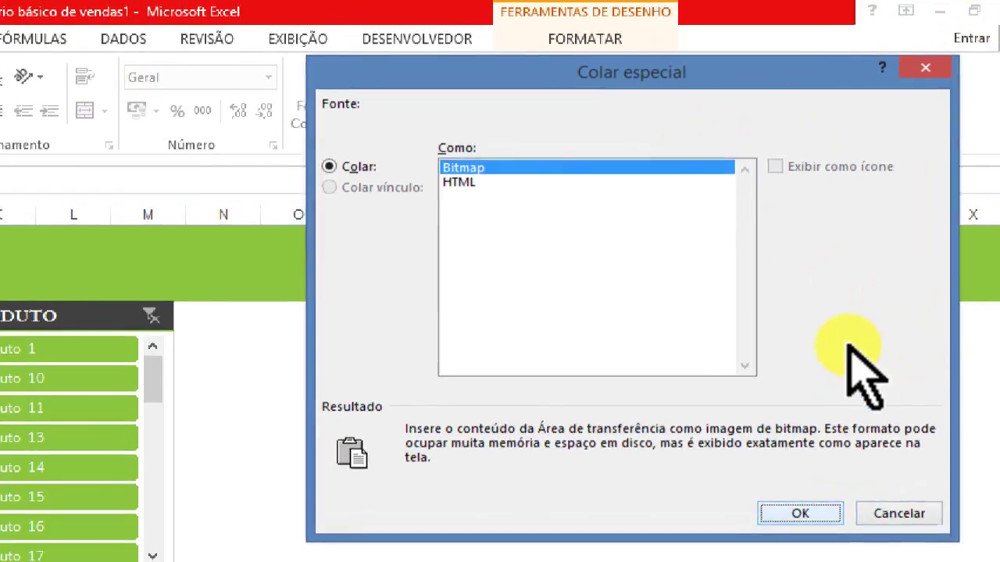
key(Escape)
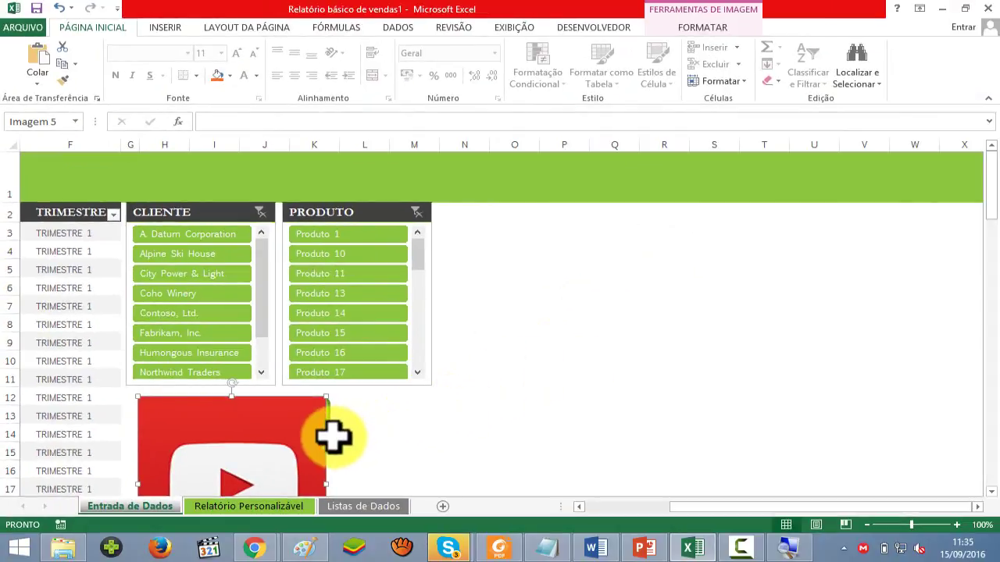
- Crop the YouTube logo on all four sides down to its play button
mouse_move(344, 457)
mouse_down()
mouse_move(502, 404)
mouse_move(528, 325)
mouse_up()
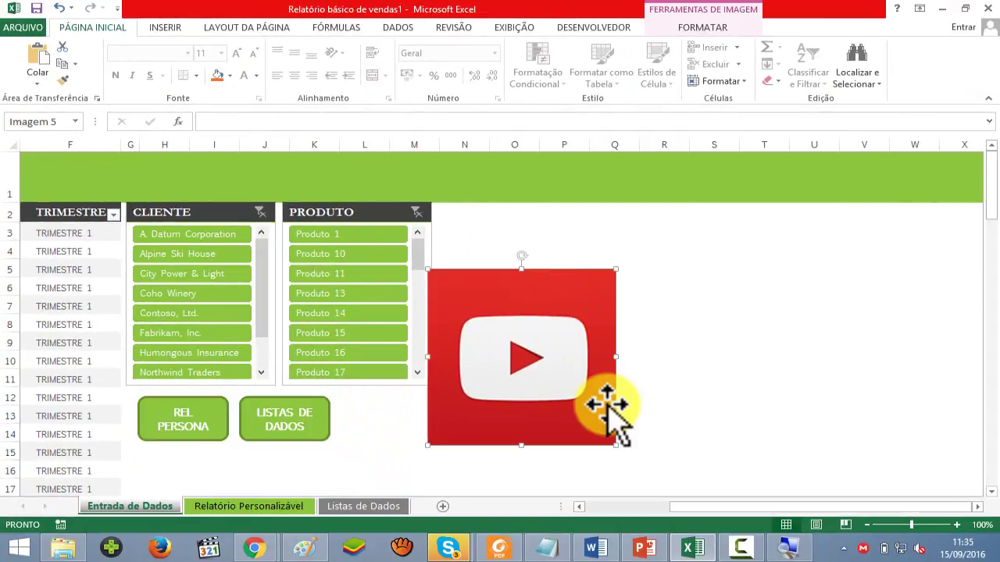
double_click(550, 379)
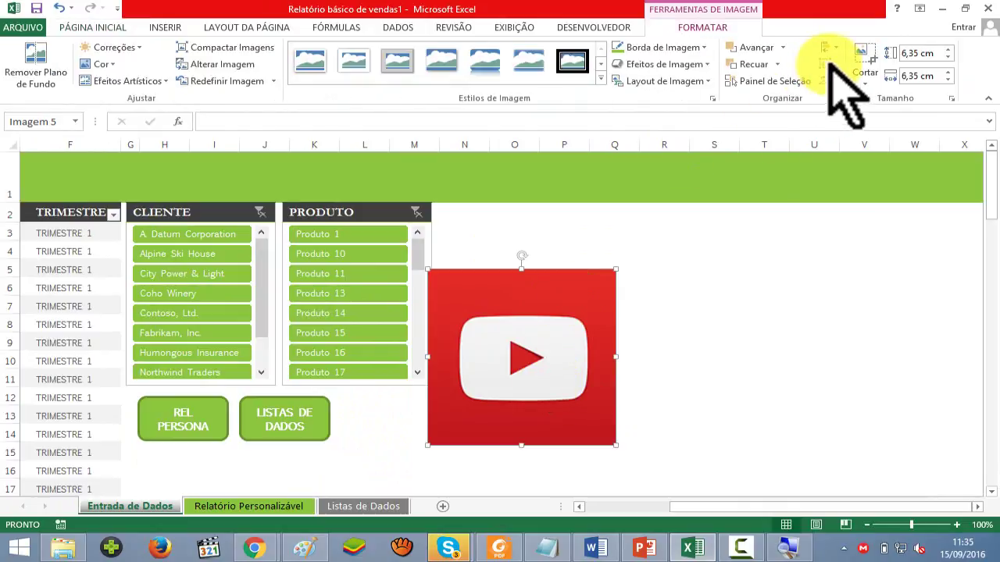
click(863, 62)
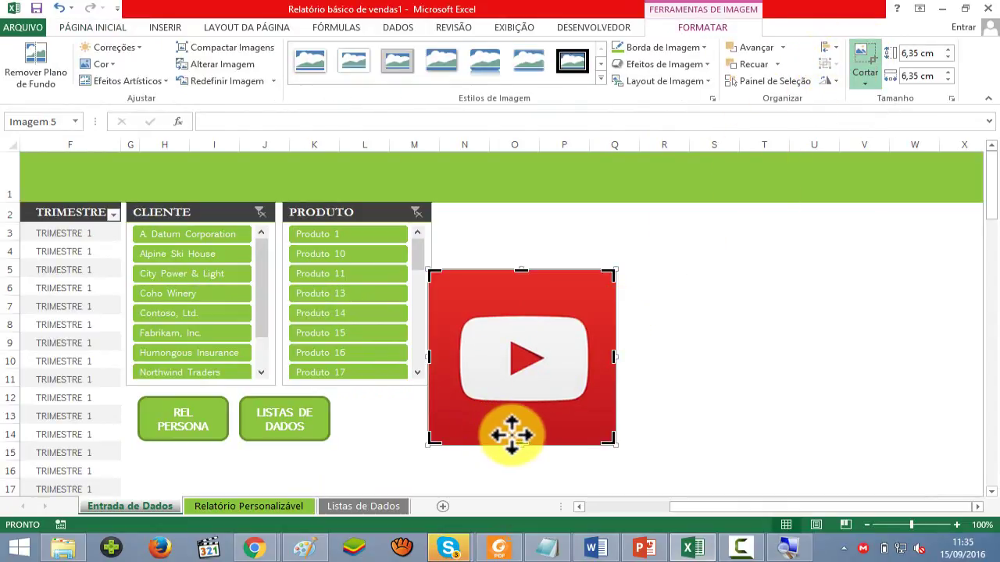
drag(521, 445, 517, 410)
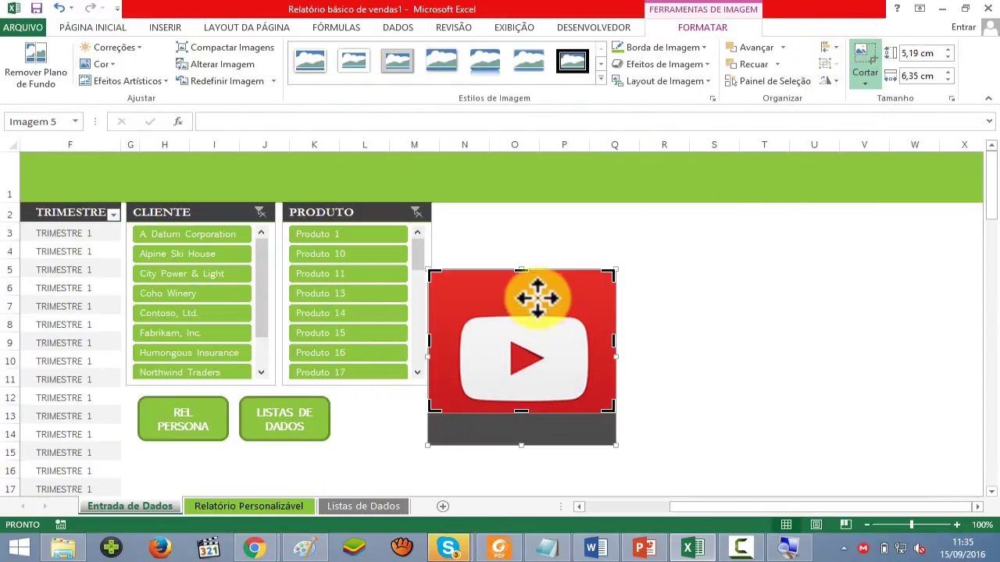
drag(523, 272, 521, 300)
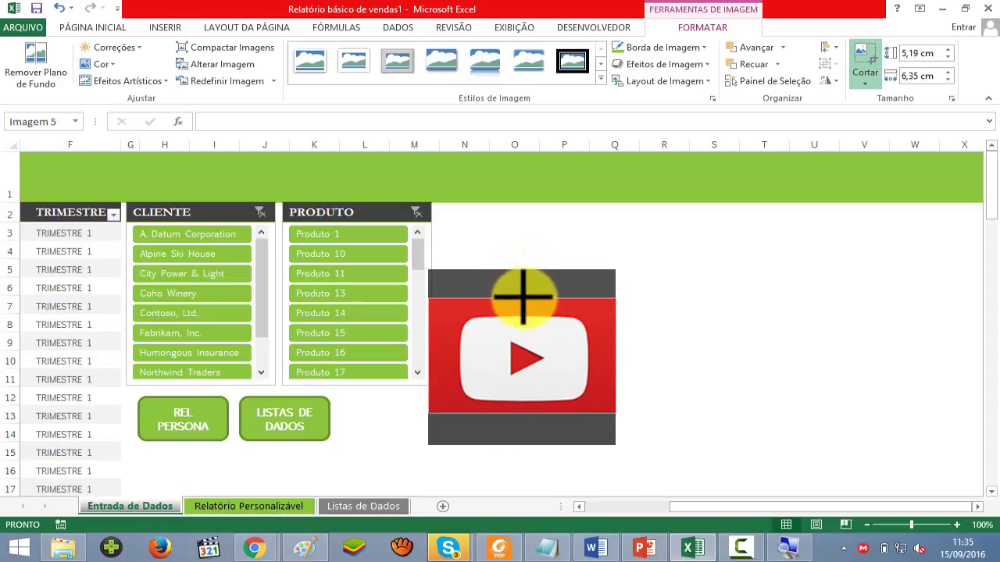
drag(429, 354, 449, 353)
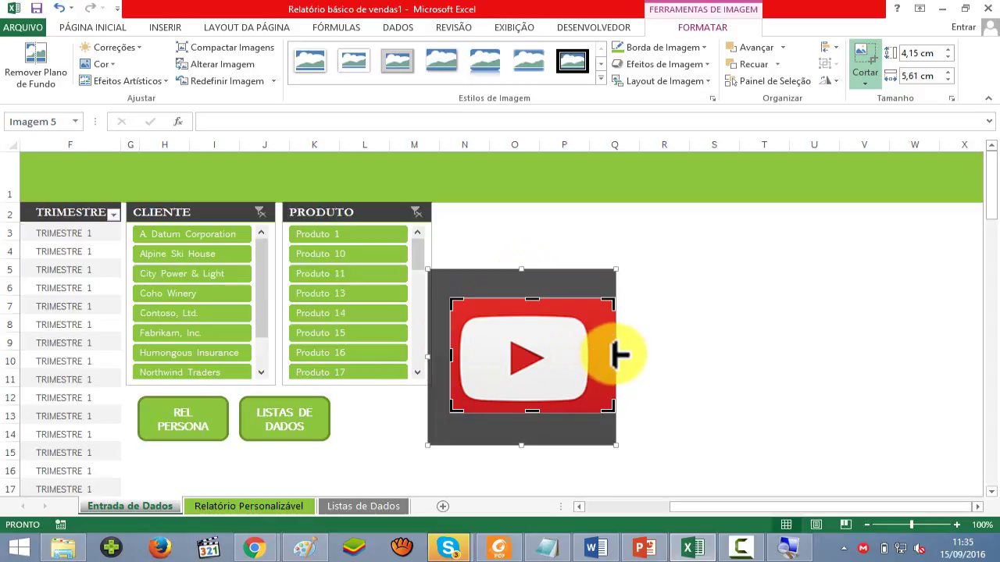
drag(616, 352, 596, 353)
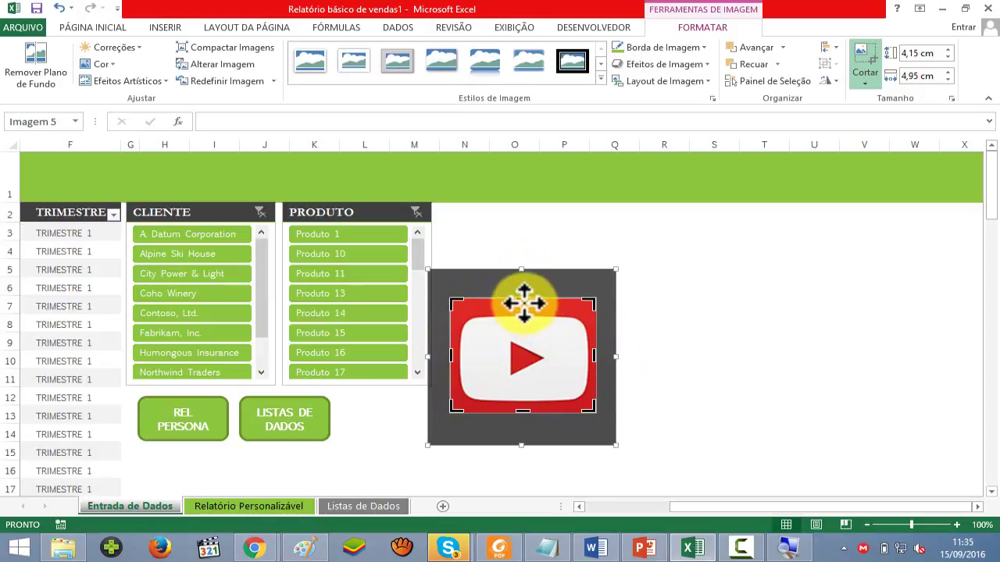
drag(521, 299, 521, 312)
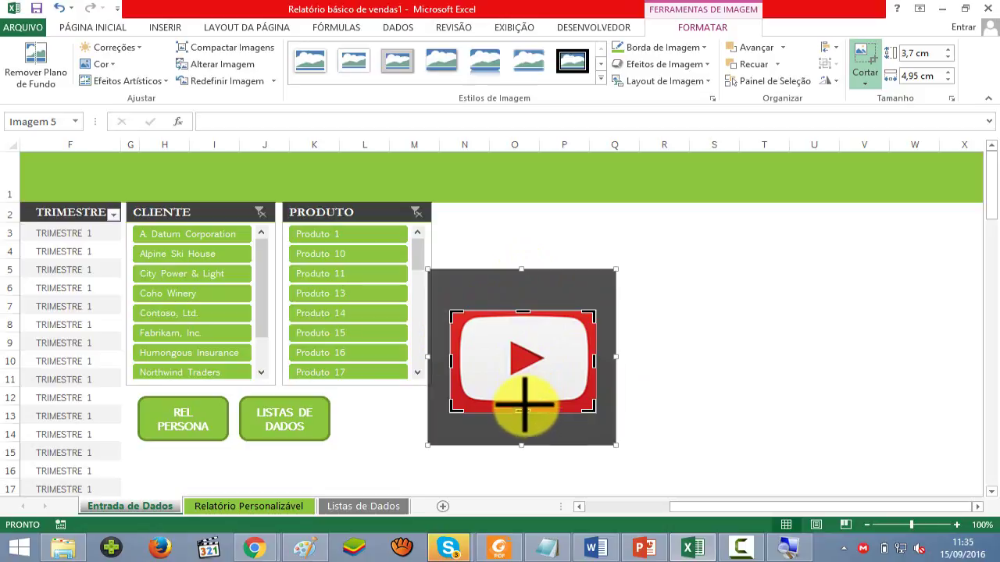
drag(522, 410, 524, 404)
click(671, 360)
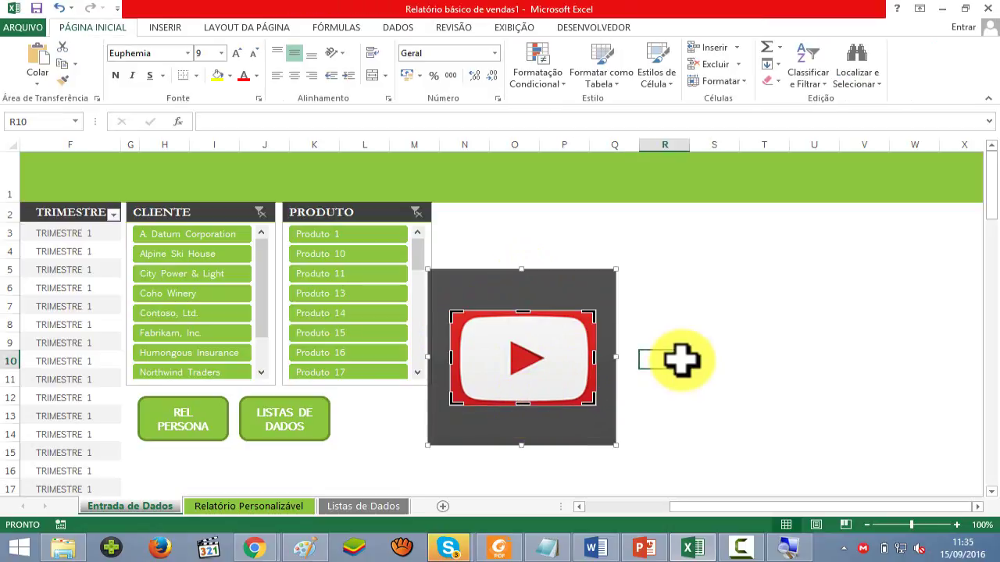
- Shrink the cropped logo and place it next to the LISTAS DE DADOS button
click(522, 363)
drag(592, 409, 540, 364)
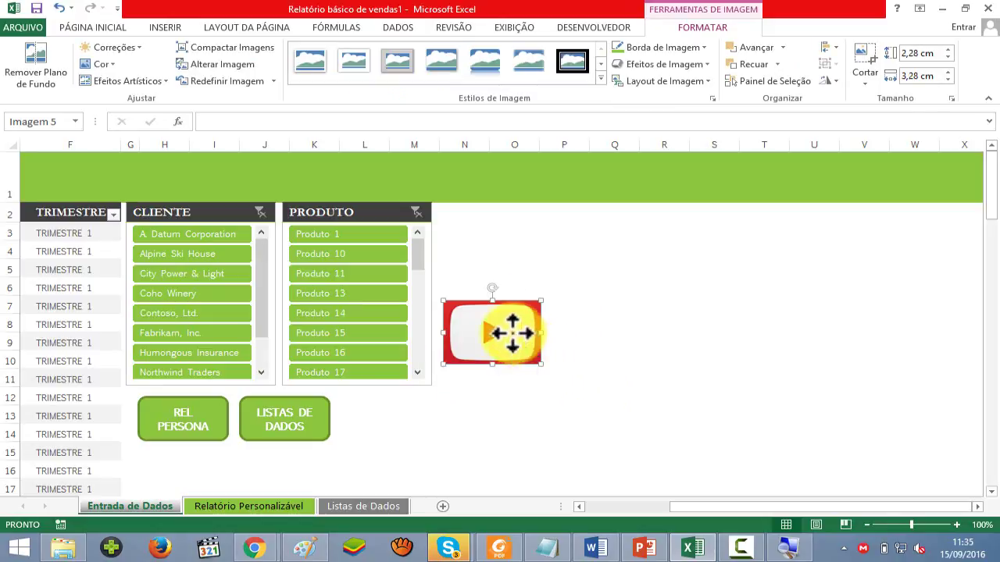
mouse_move(509, 330)
mouse_down()
mouse_move(434, 428)
mouse_move(386, 428)
mouse_up()
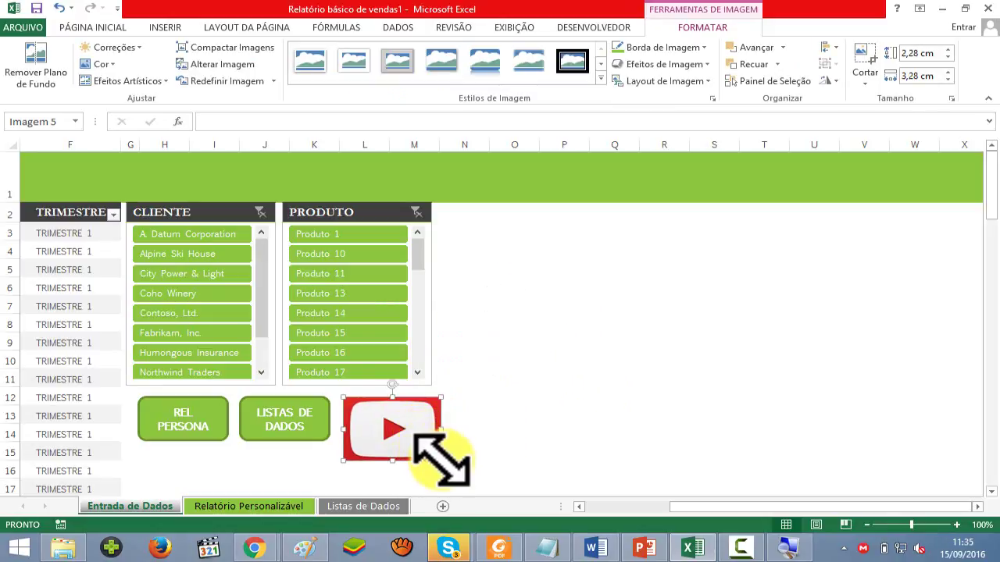
mouse_move(440, 455)
mouse_down()
mouse_move(405, 426)
mouse_move(388, 427)
mouse_up()
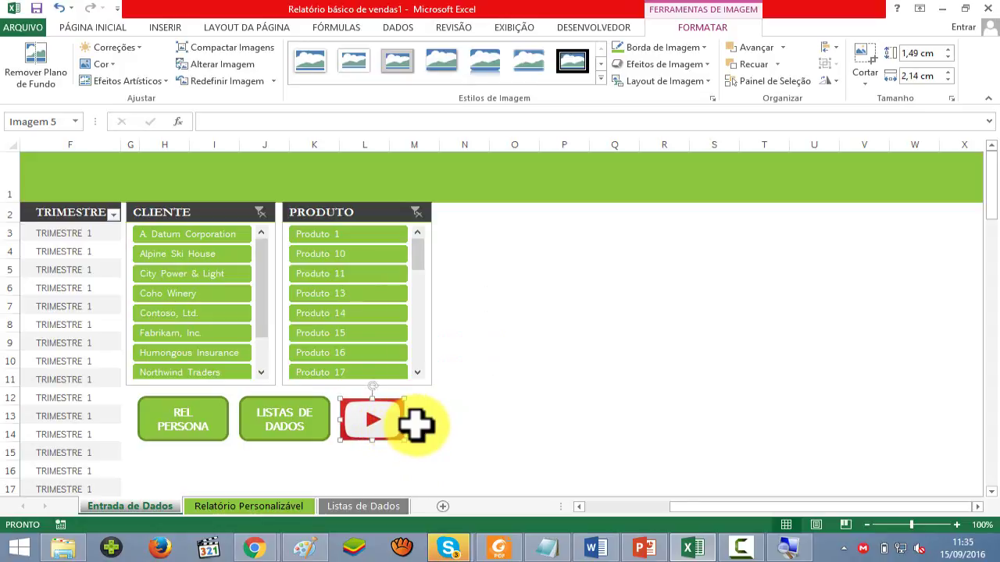
click(117, 63)
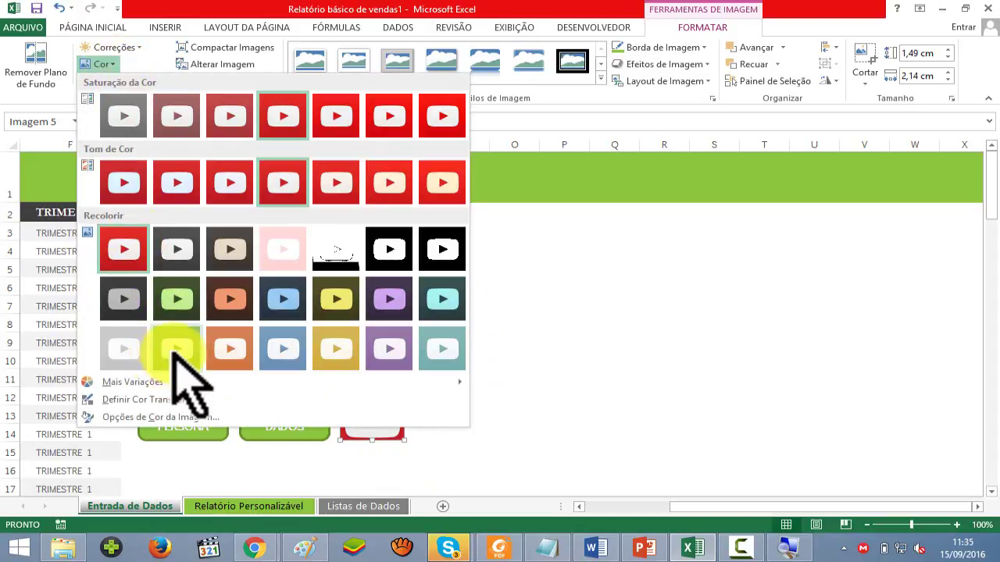
- Apply a light green Recolorir option to the YouTube logo and deselect it to check
key(Escape)
click(509, 430)
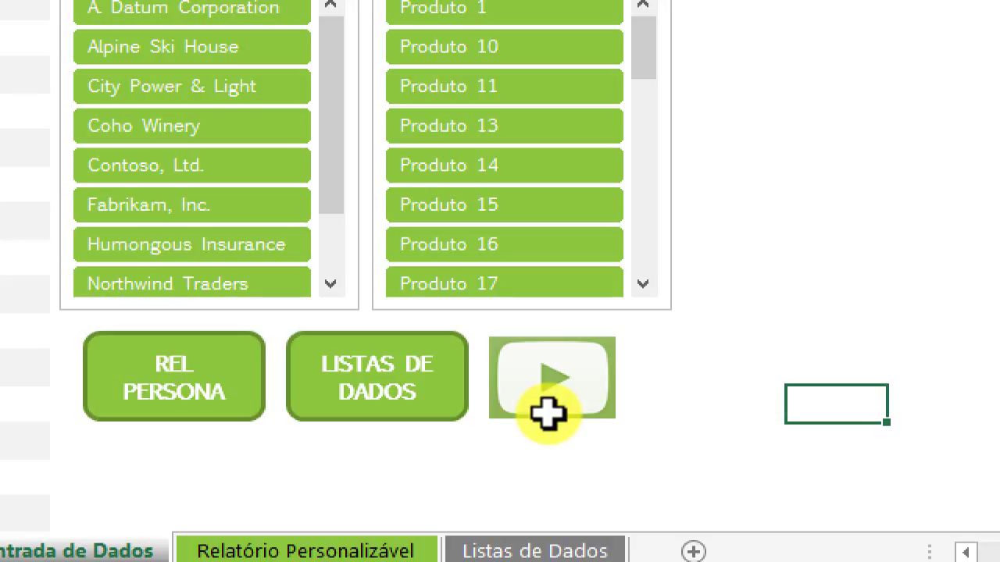
key(super+c)
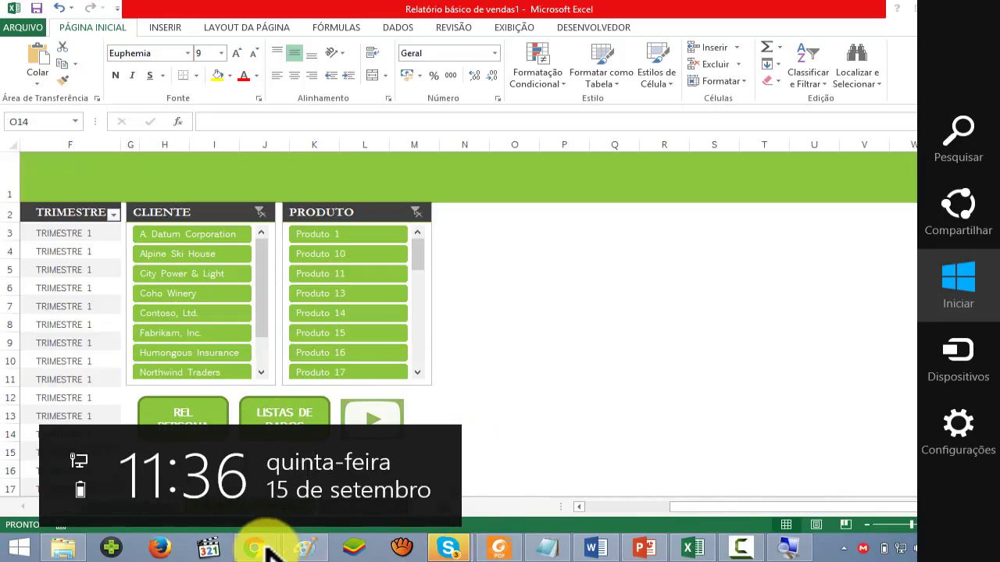
- In the browser, open the Eu Chego Lá! YouTube channel from the address bar suggestion
mouse_move(268, 550)
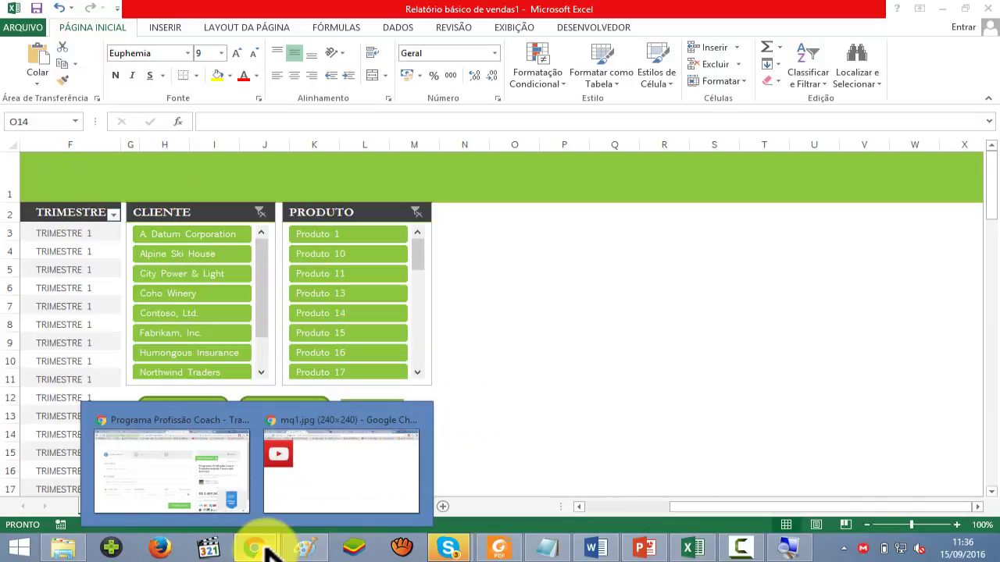
click(297, 515)
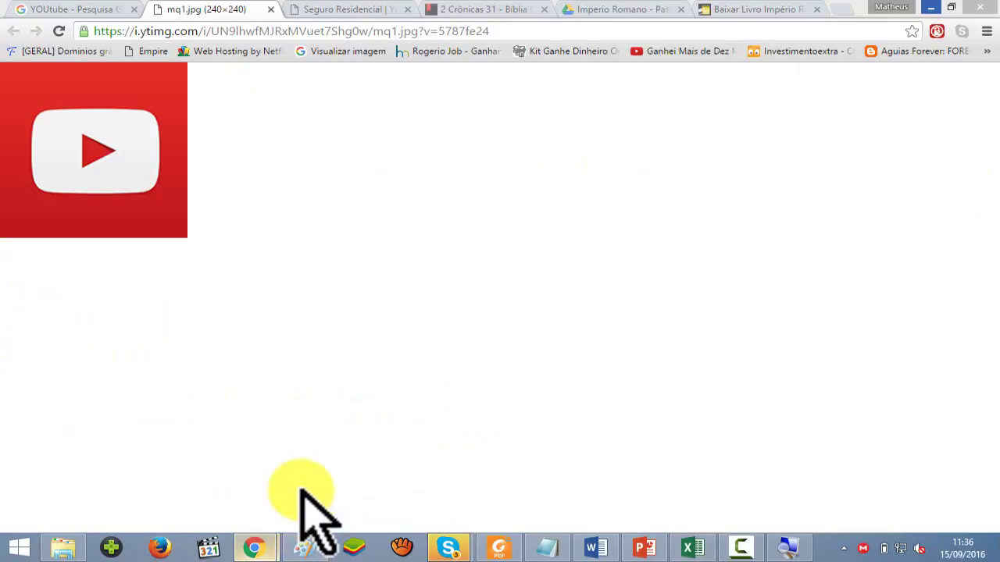
click(367, 31)
text(EI)
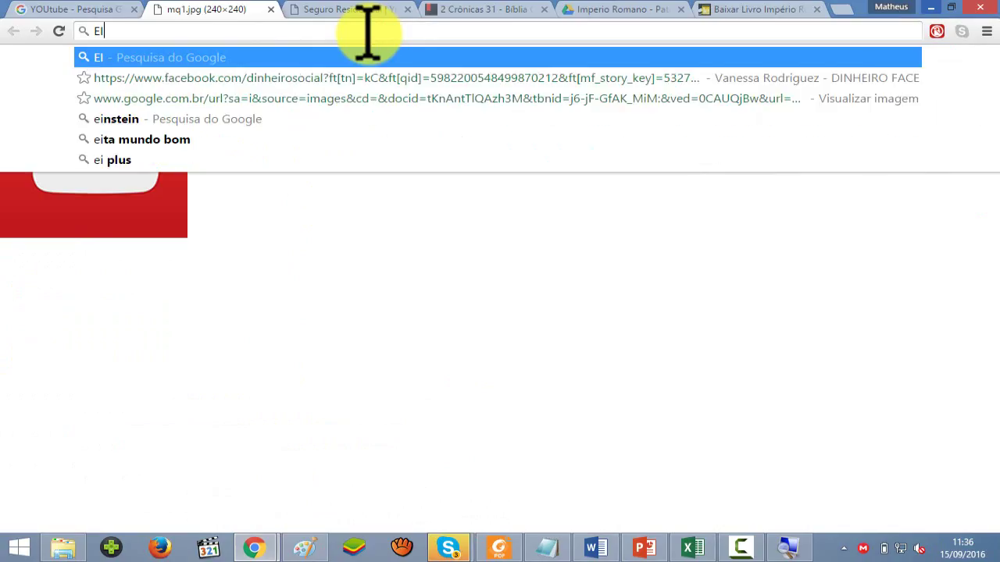
key(BackSpace)
text(U)
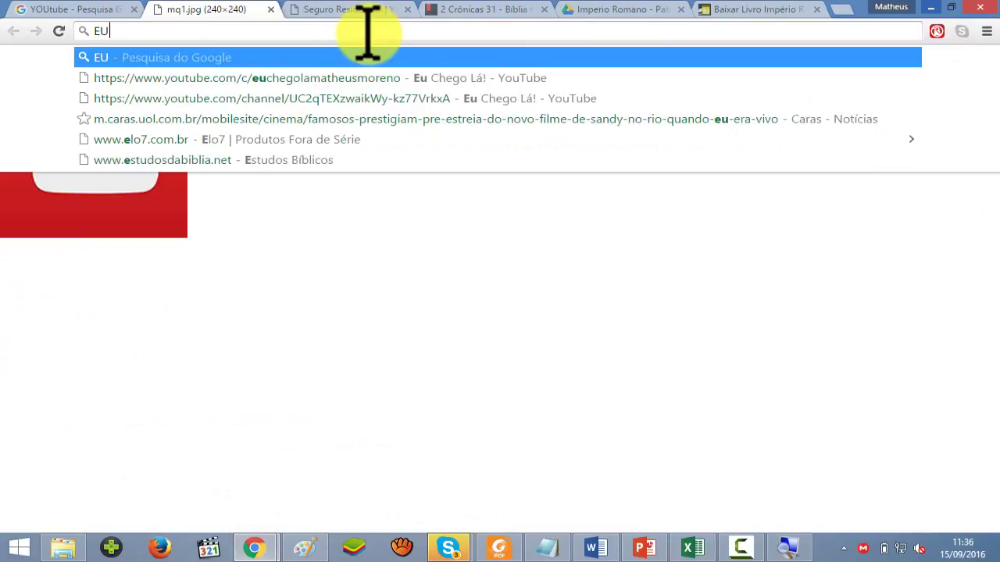
text(CHE)
key(Down)
key(Return)
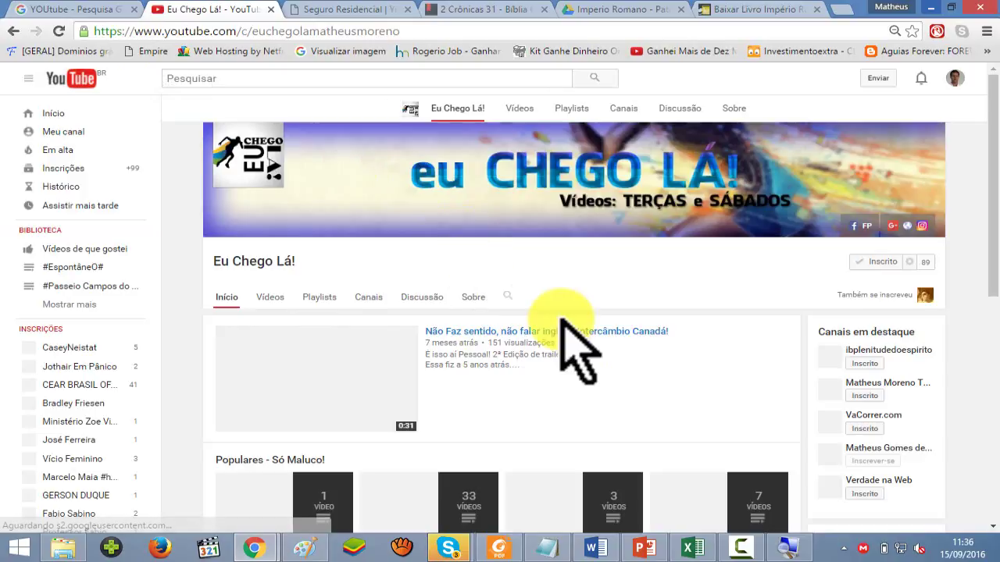
- Copy the featured video's link address and switch back to the Excel workbook
scroll(560, 328, down, 2)
scroll(561, 321, up, 2)
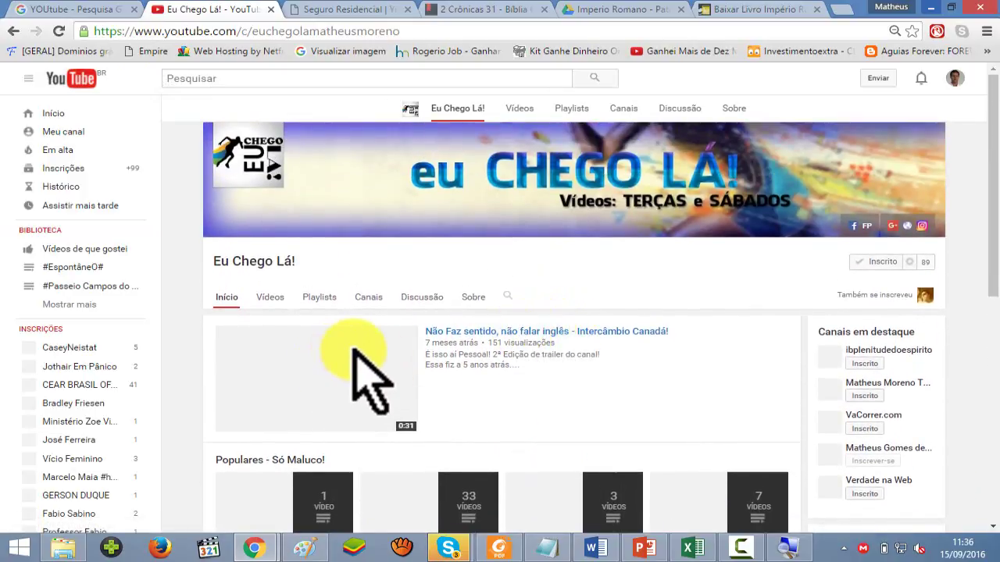
scroll(354, 350, down, 1)
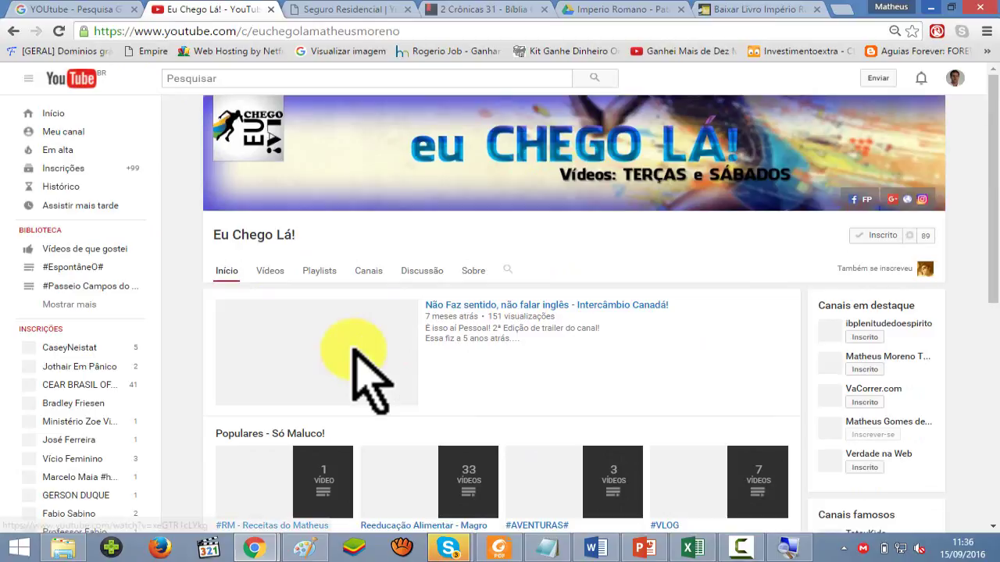
click(353, 350)
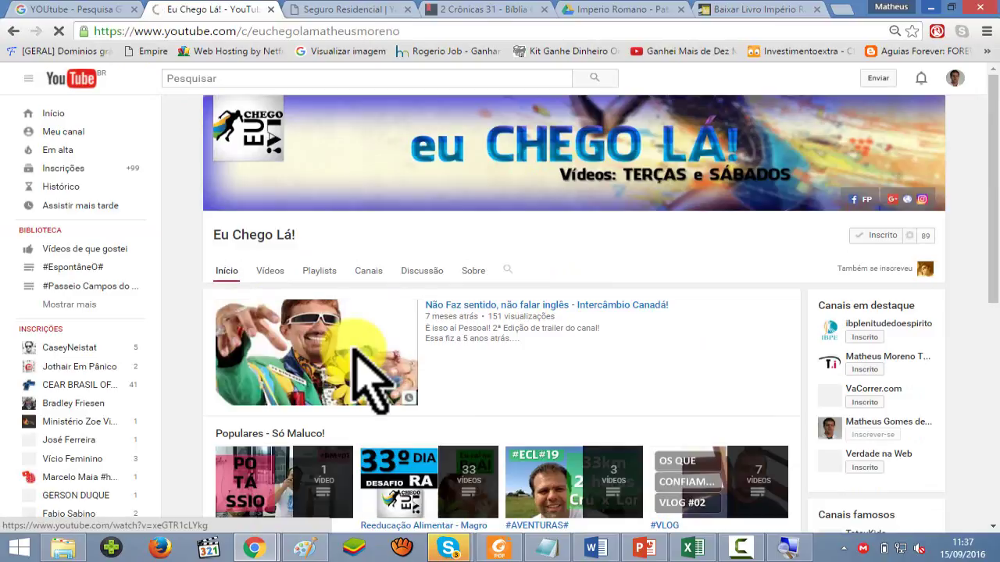
right_click(342, 327)
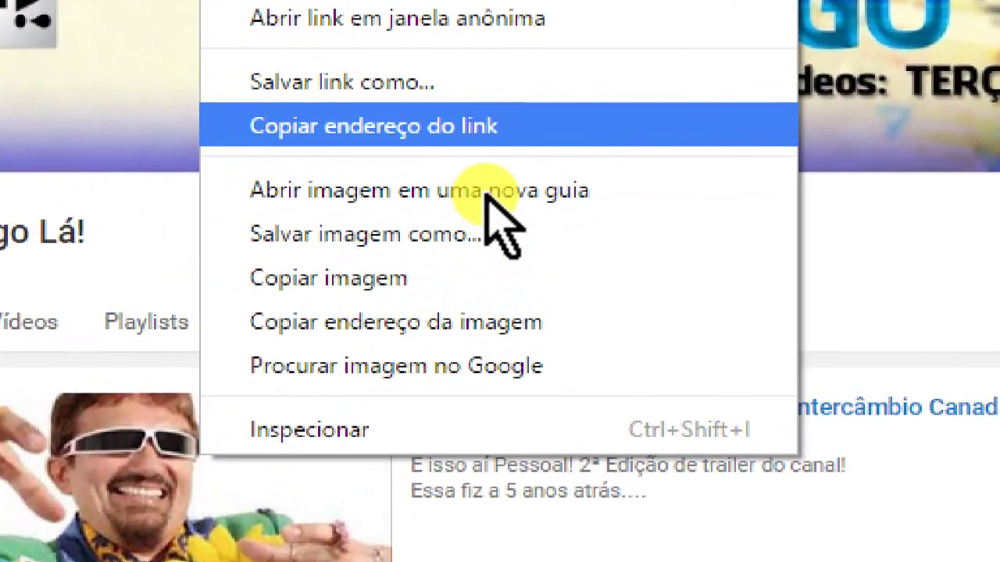
click(486, 194)
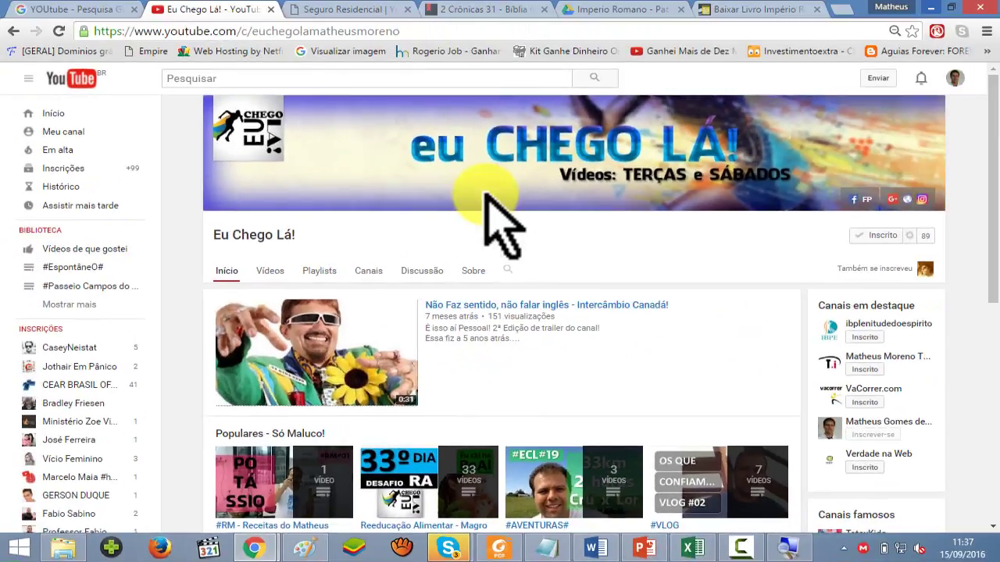
key(alt+Tab)
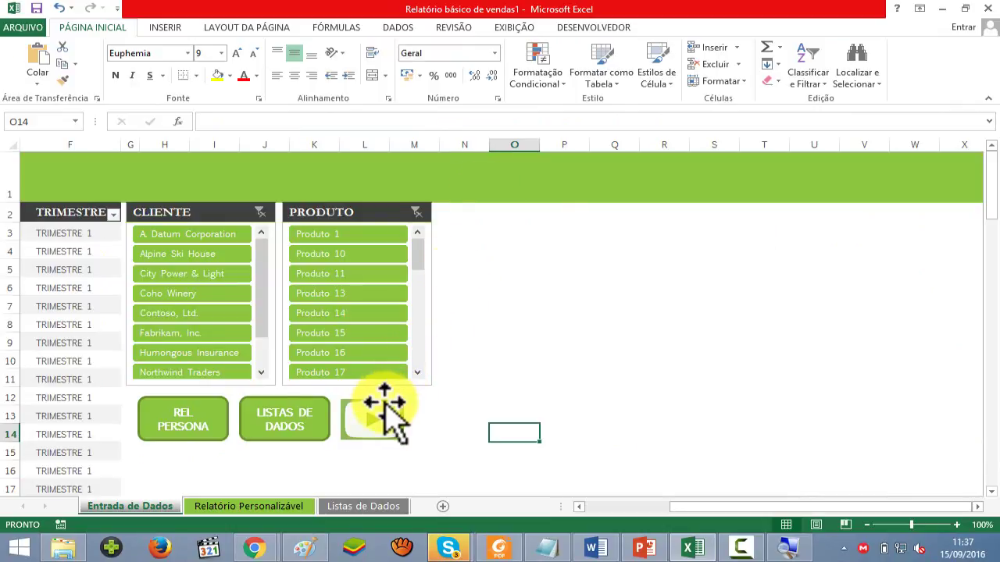
- Open the Hyperlink dialog for the play-button picture and look at its link types
click(385, 402)
right_click(385, 403)
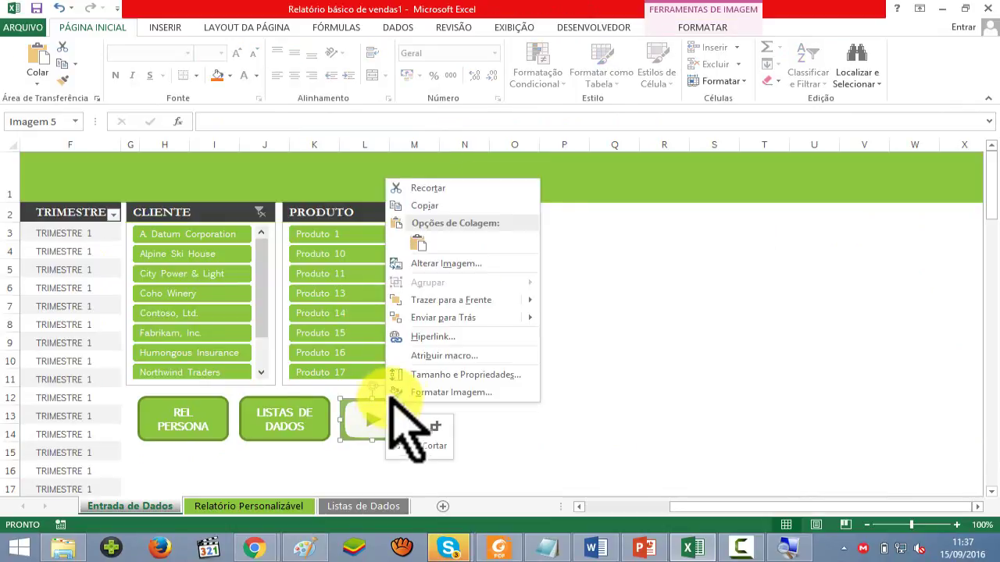
click(450, 336)
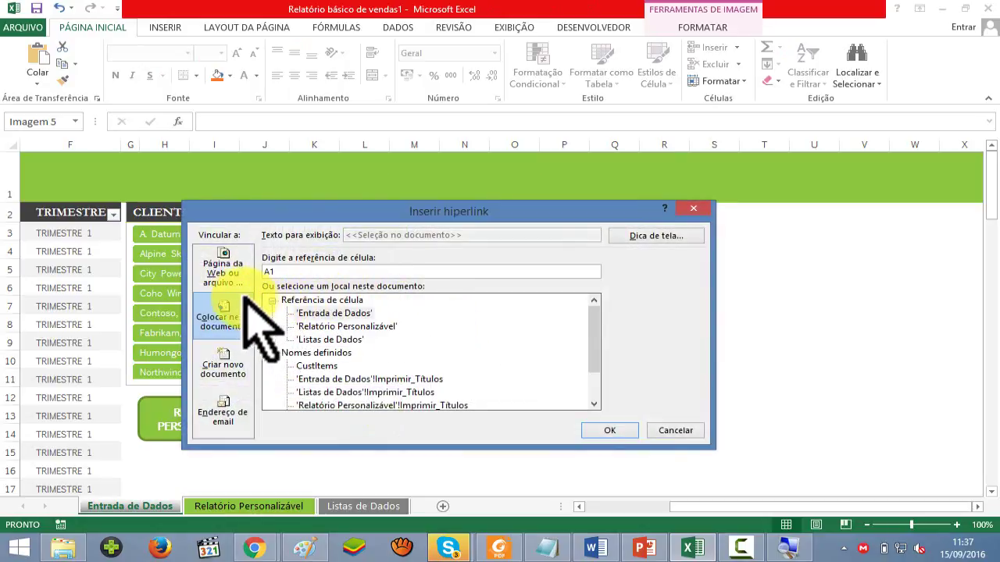
click(230, 280)
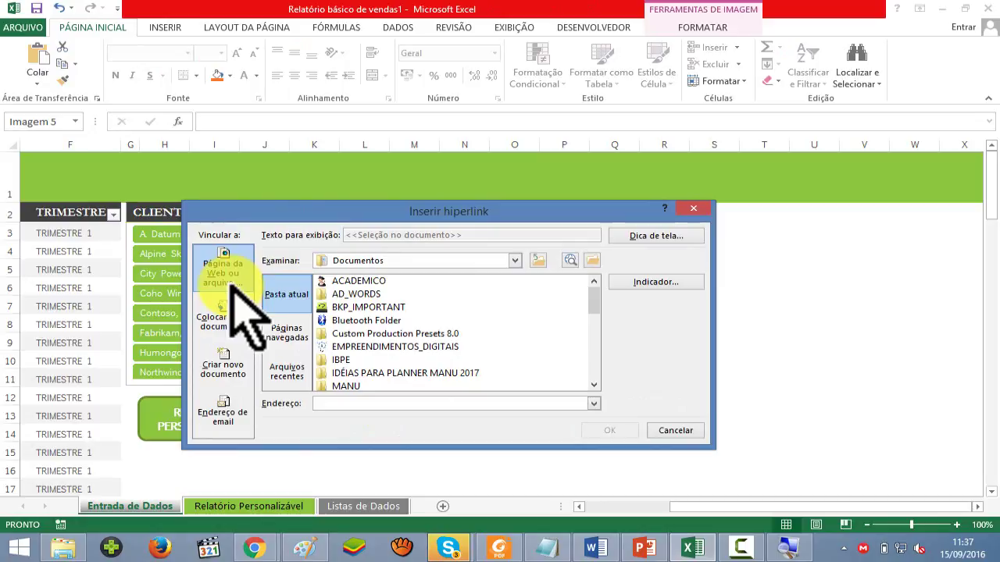
click(223, 319)
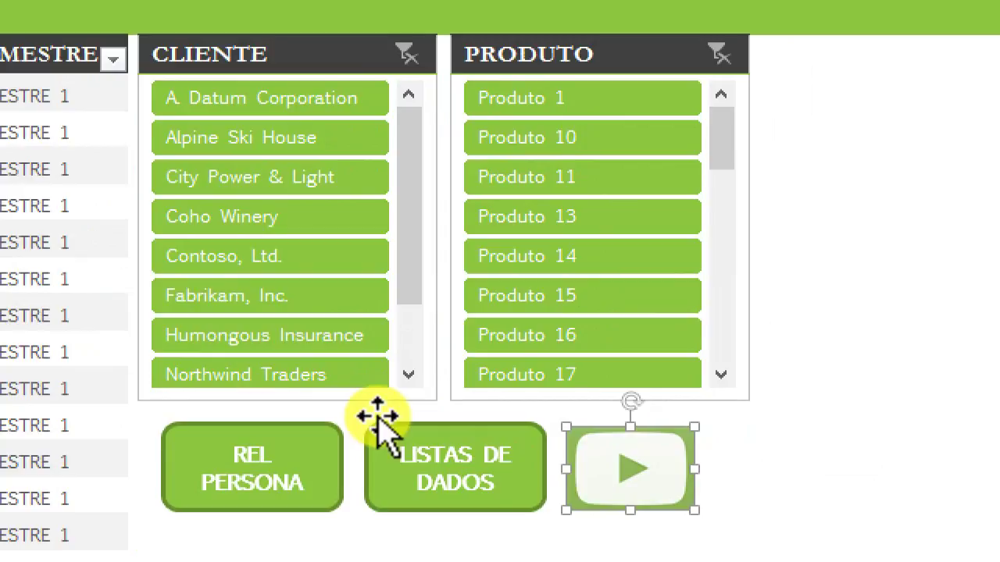
right_click(631, 469)
key(Down)
key(Down)
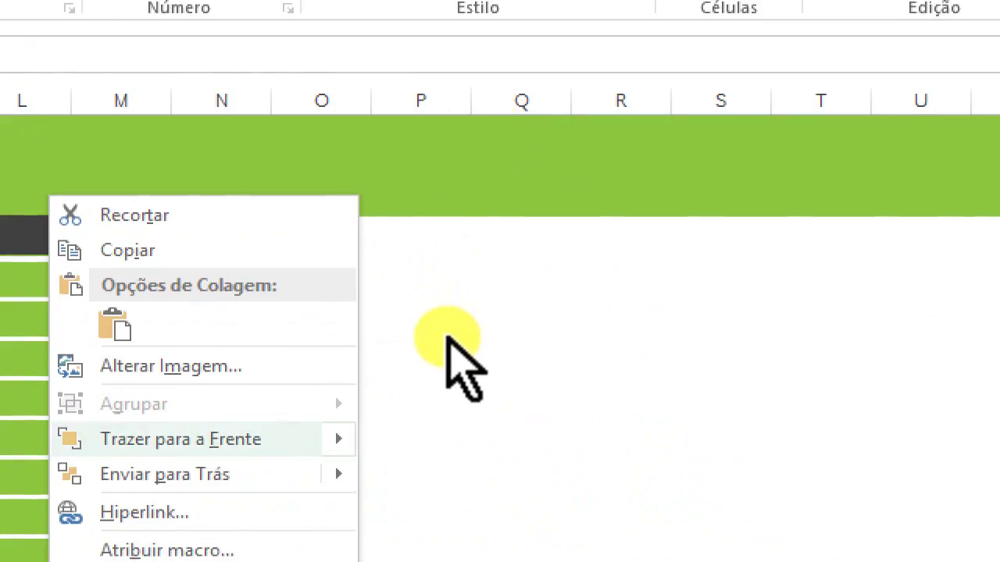
key(Down)
key(Down)
key(Return)
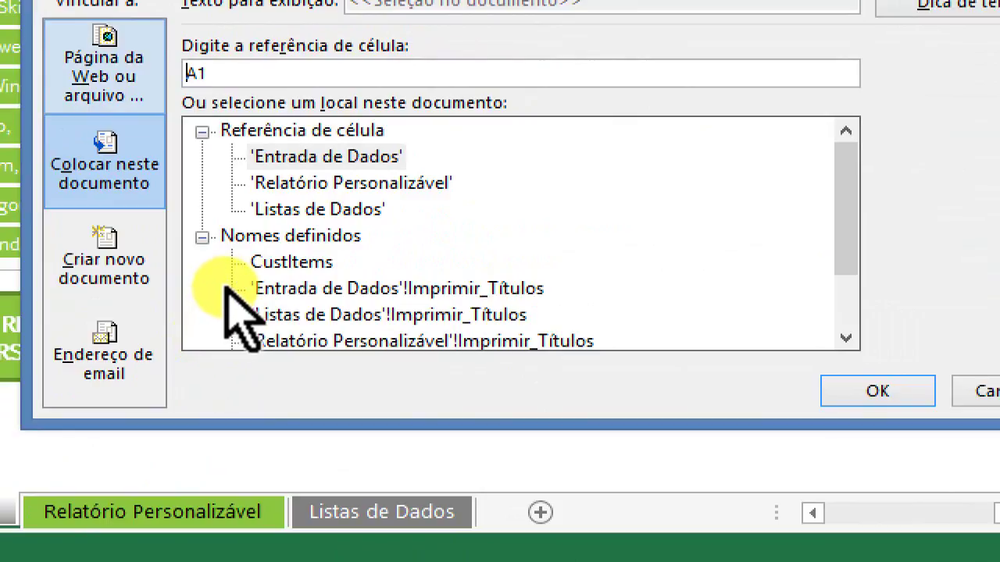
key(alt+w)
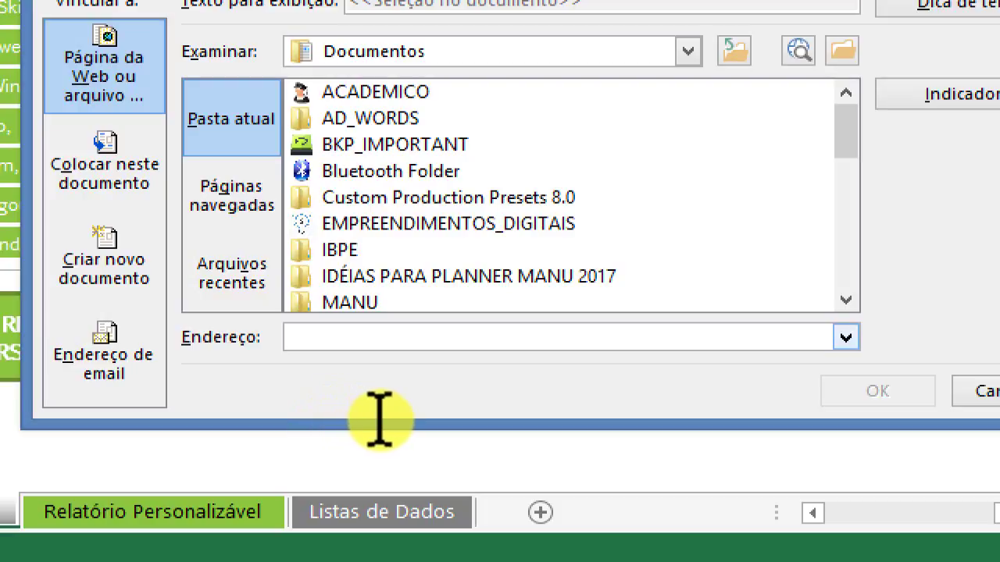
right_click(380, 419)
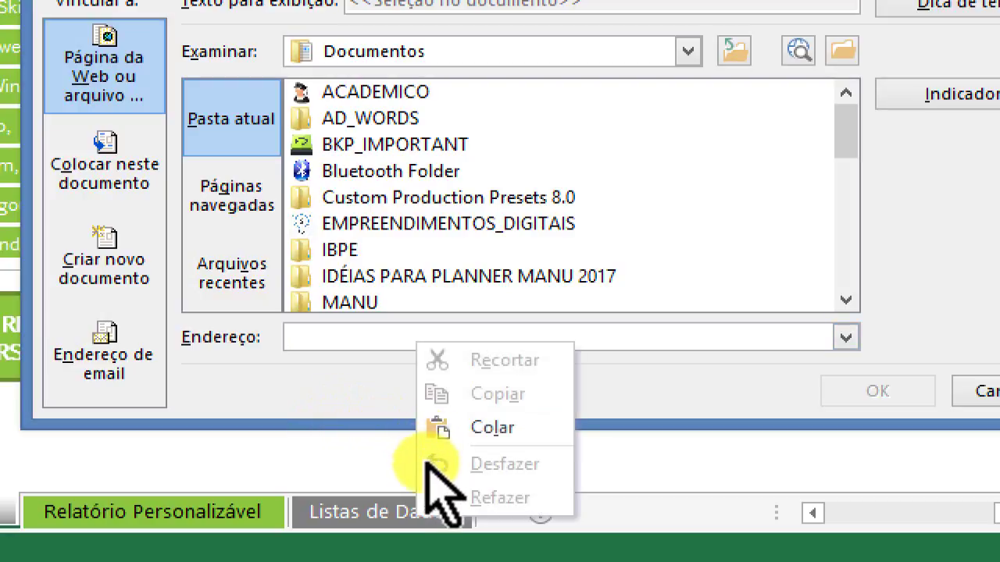
key(Return)
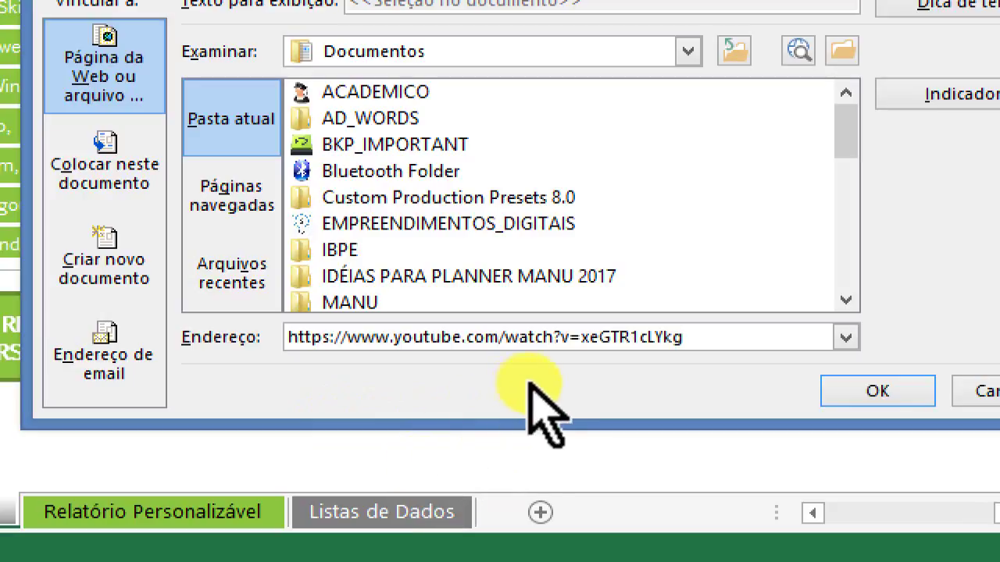
drag(524, 413, 320, 420)
- Give the play-button link the screen tip VIDEO AULA DA PLANILHA and confirm the YouTube hyperlink
key(End)
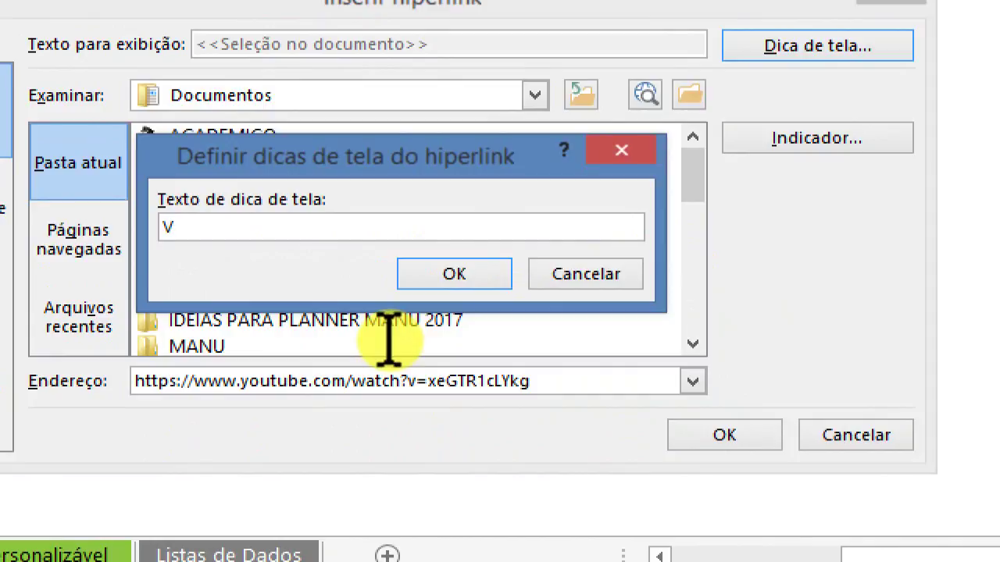
text(IDEO AULA)
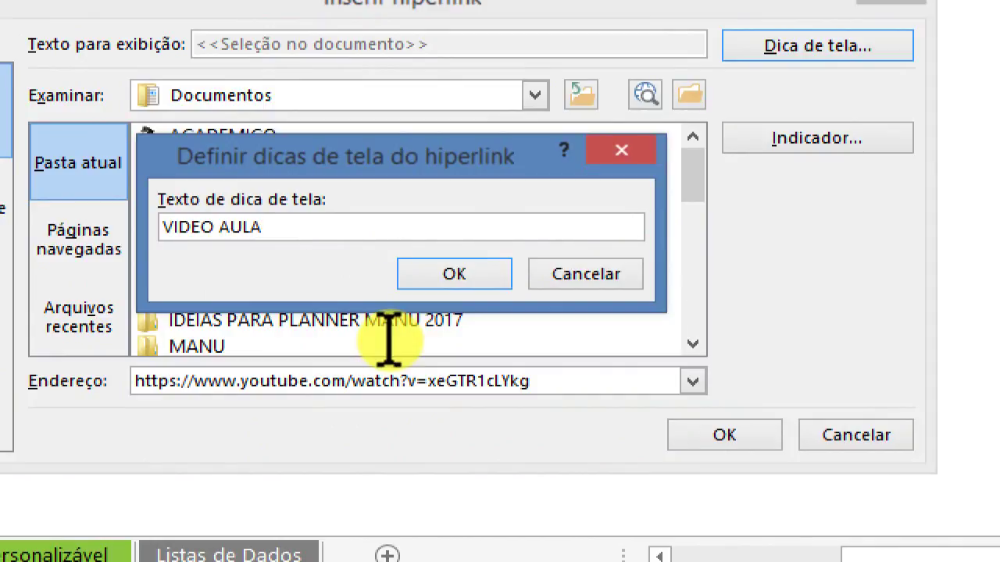
text( DA PLANILHA)
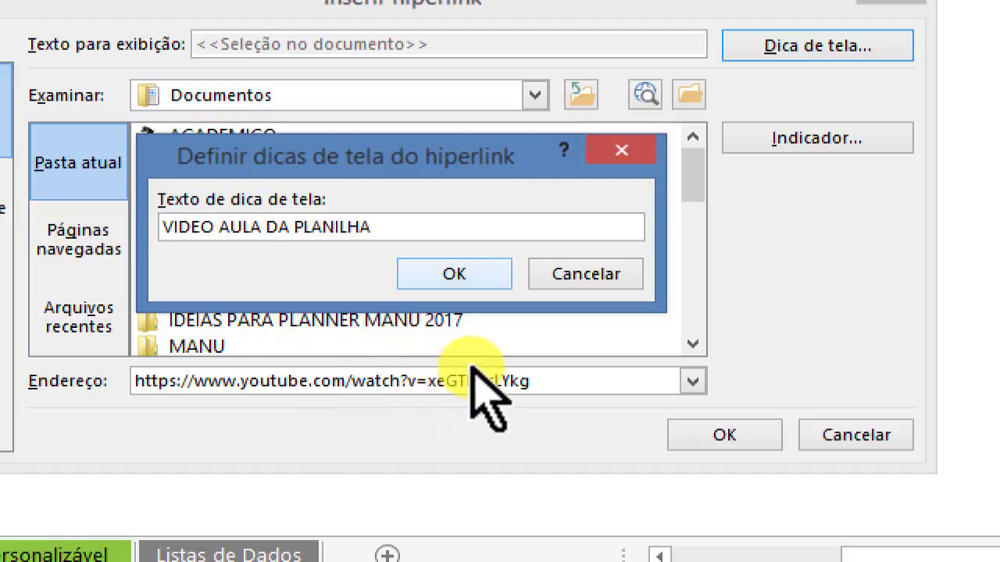
key(Tab)
key(Return)
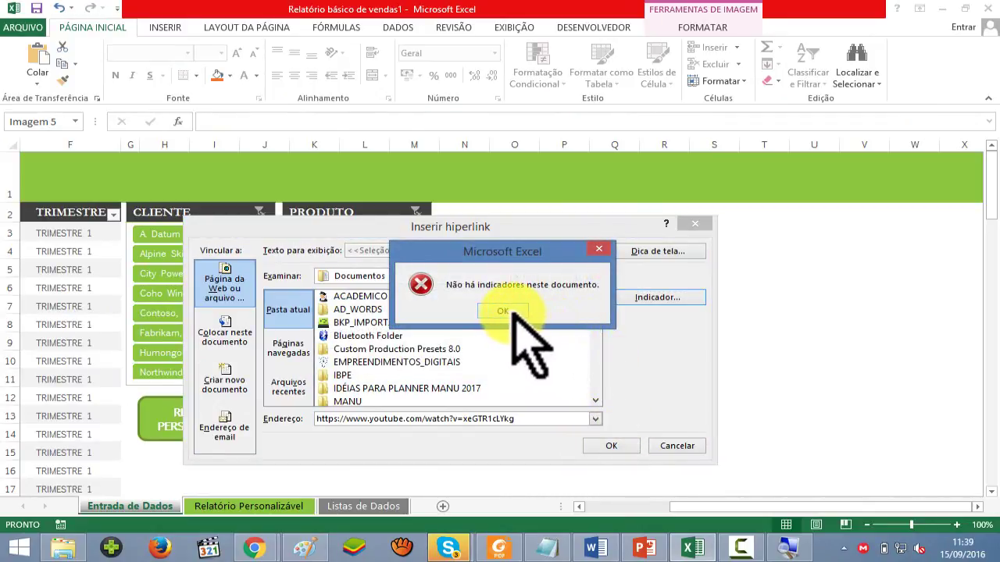
click(511, 313)
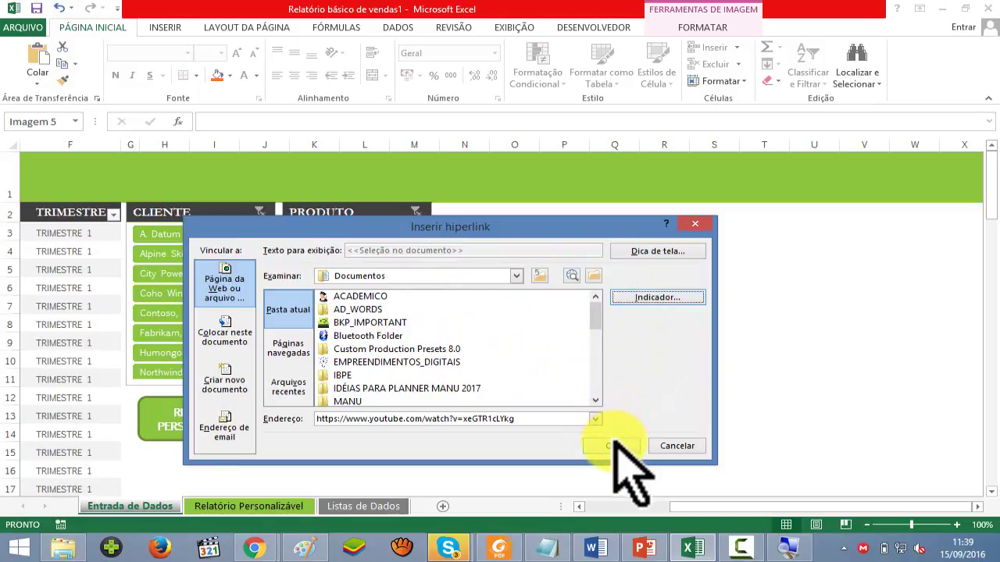
click(616, 444)
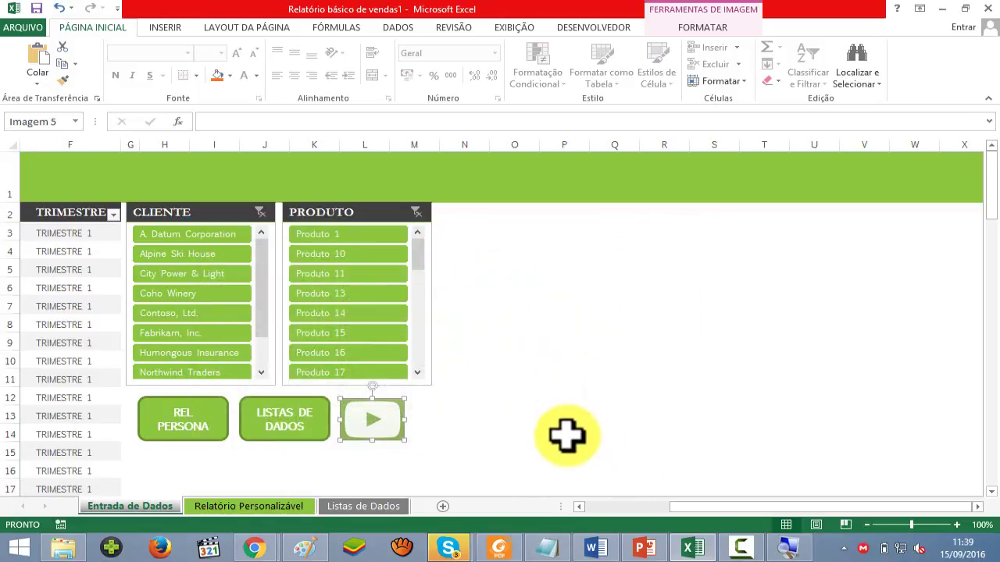
click(560, 433)
click(494, 427)
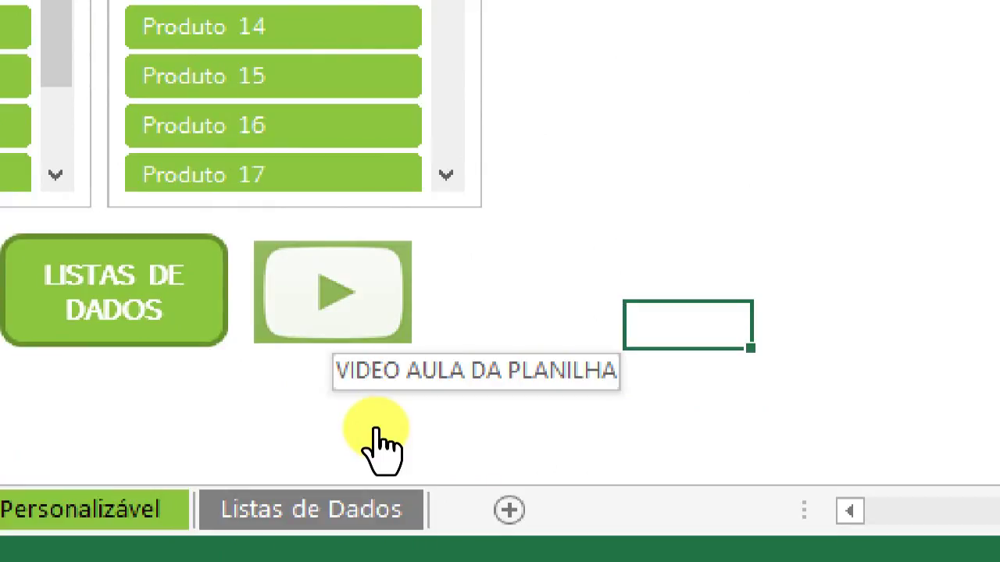
click(376, 429)
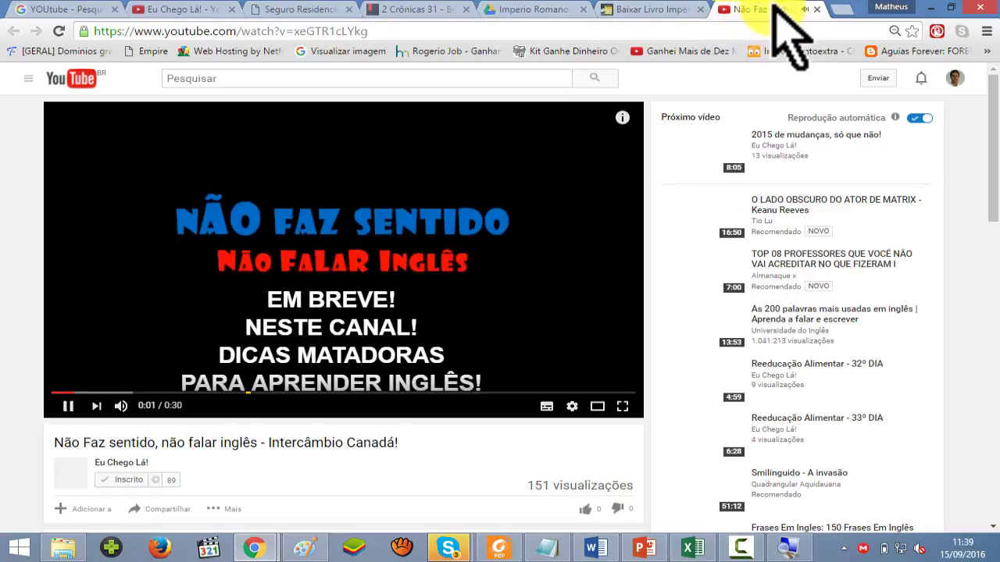
click(818, 9)
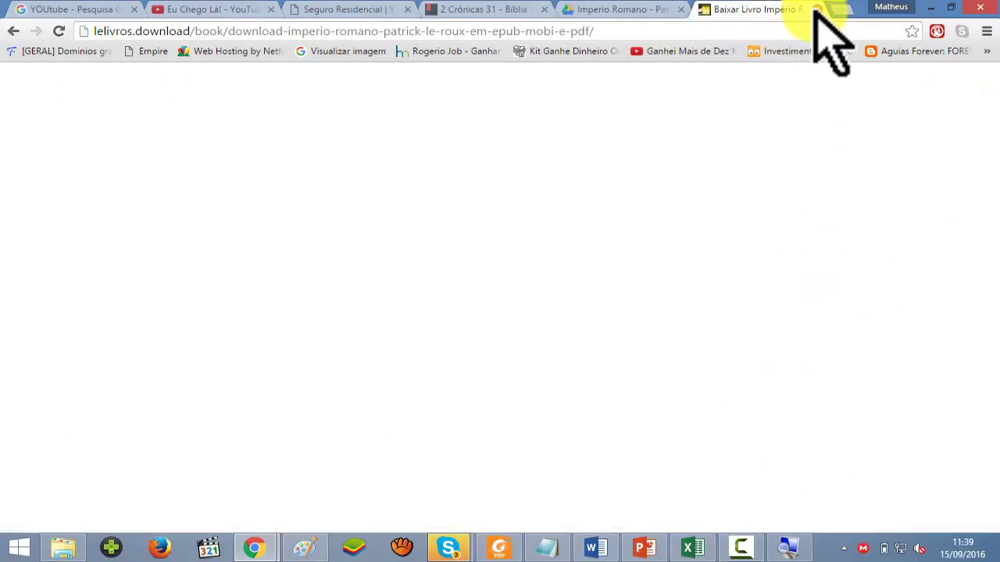
key(alt+Tab)
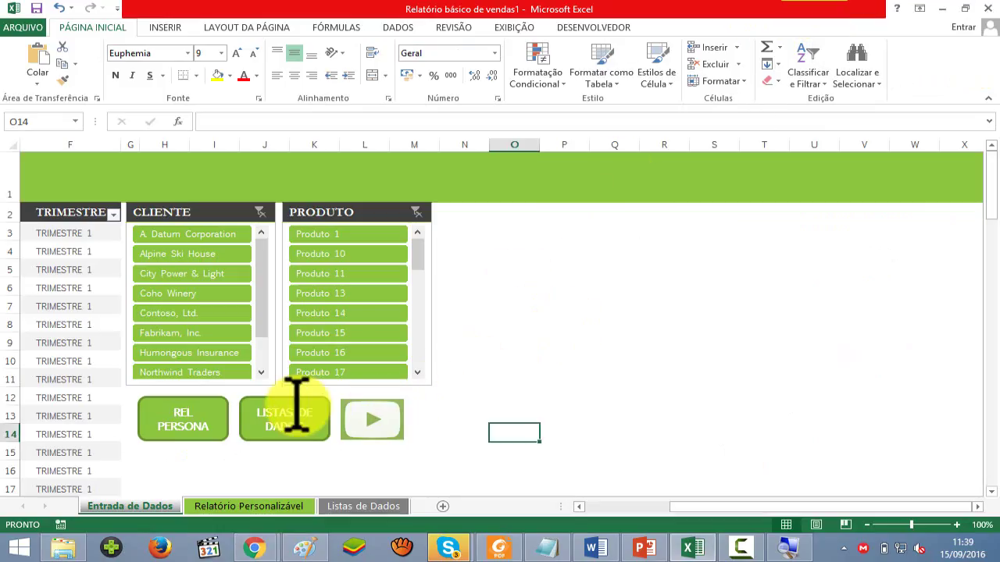
- Start a hyperlink on the LISTAS DE DADOS shape targeting a place in this document
click(280, 403)
right_click(277, 397)
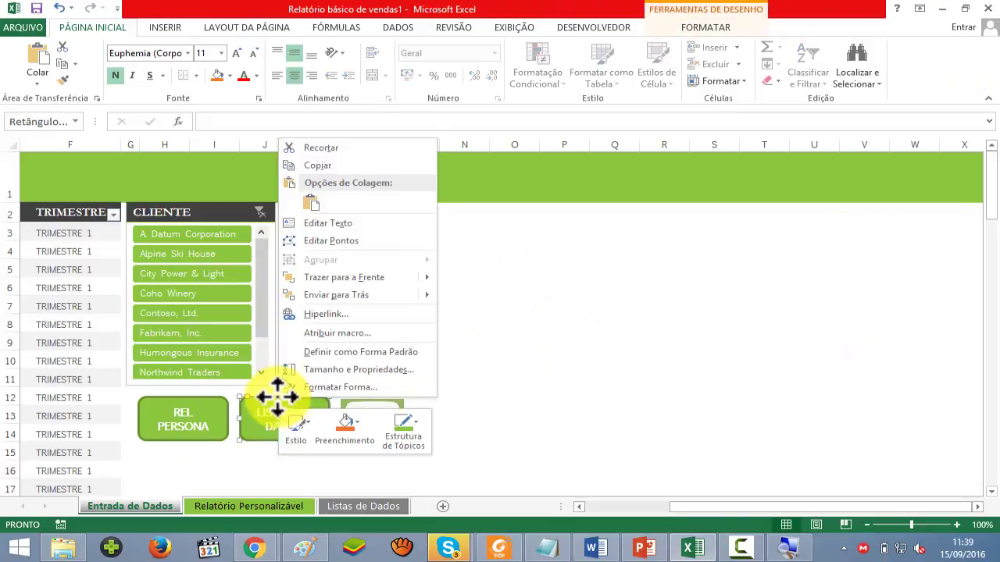
click(344, 313)
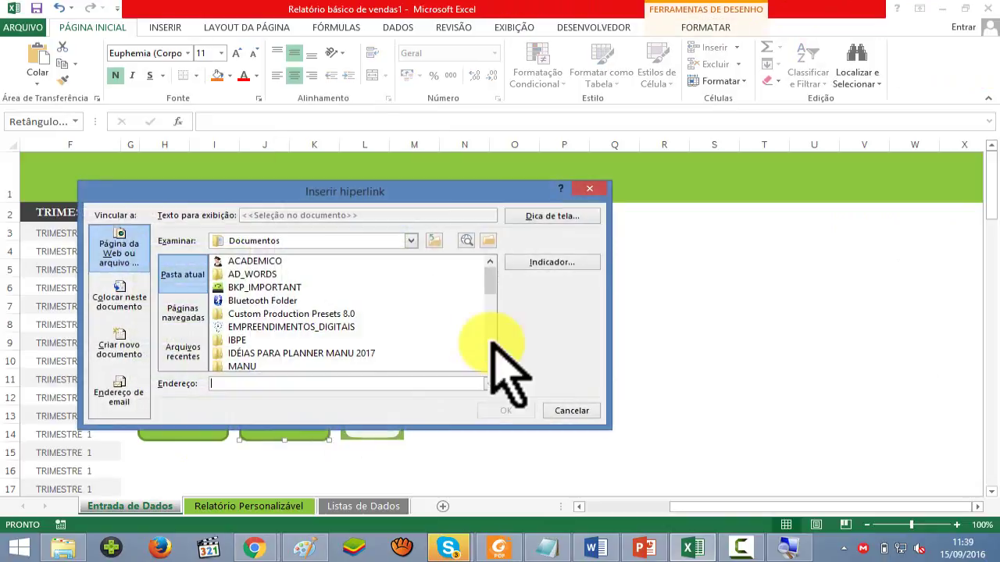
click(125, 300)
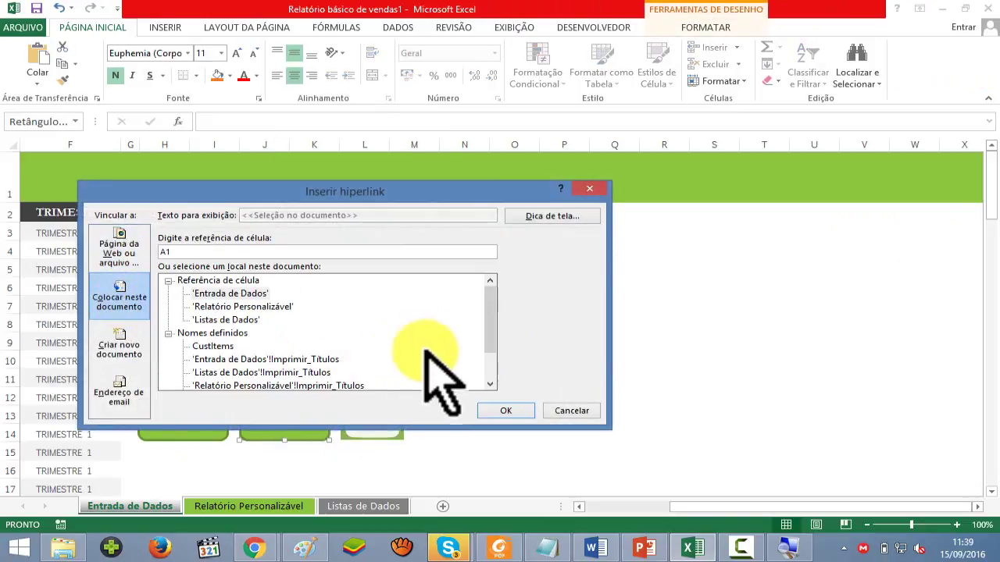
drag(417, 191, 540, 166)
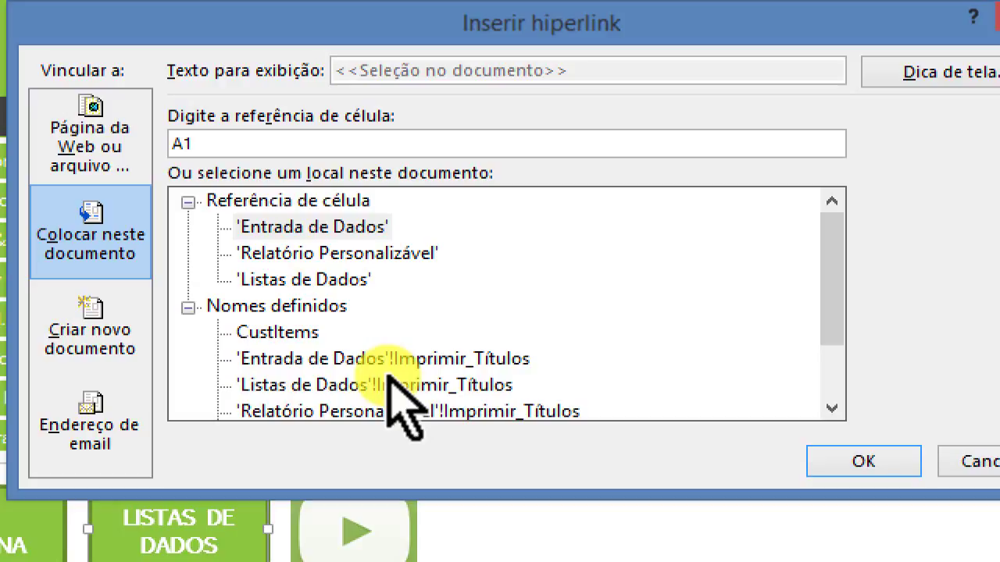
- Link the button to the Listas de Dados sheet with tooltip PLANILHA LISTA DE DADOS
click(357, 291)
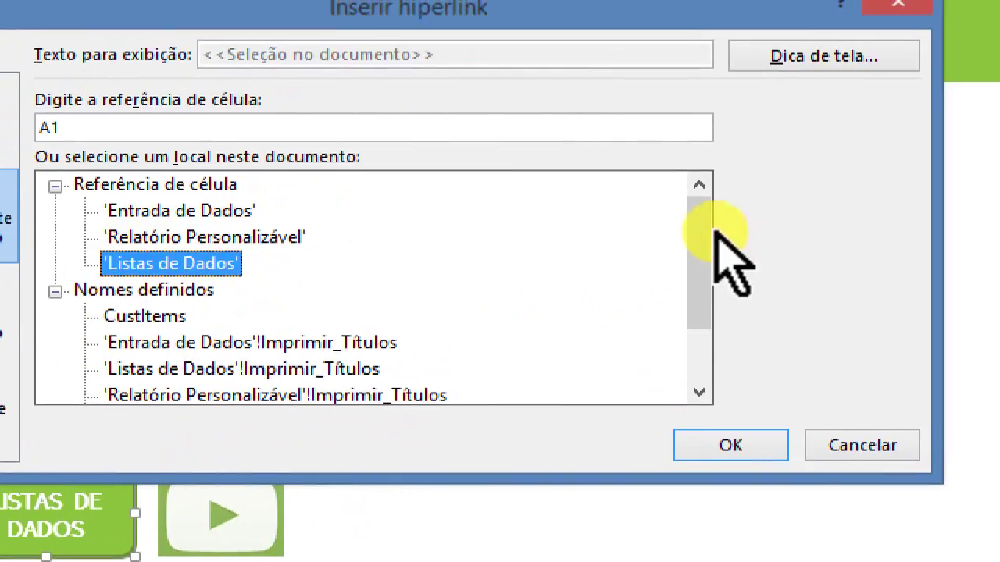
key(alt+d)
text(PLANILHA LISTA DE DA)
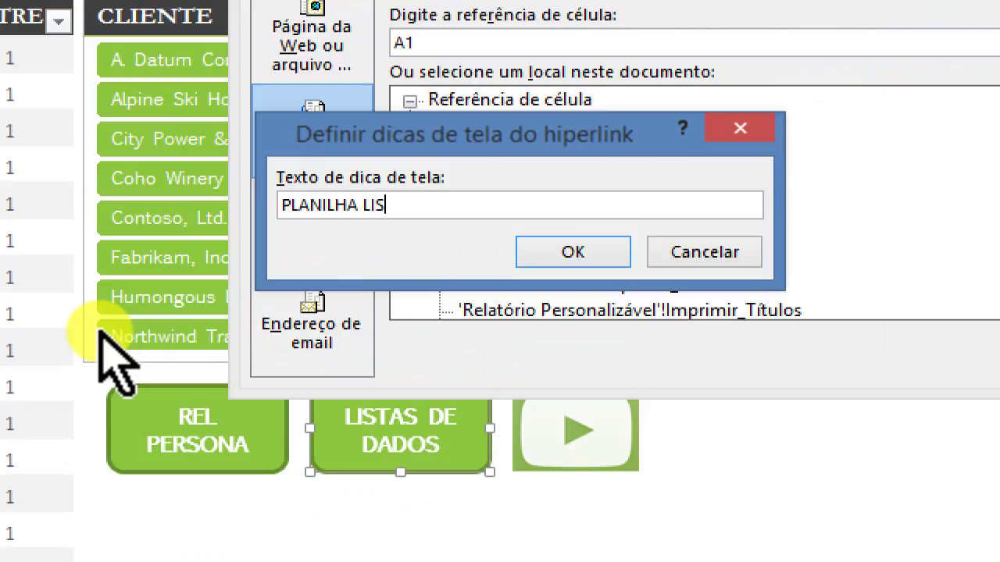
text(DOS)
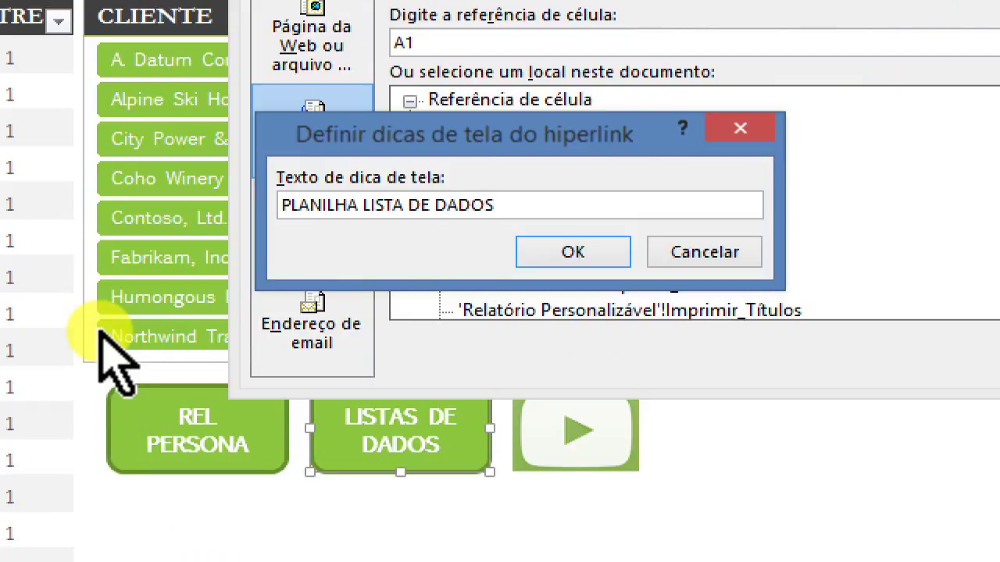
key(Return)
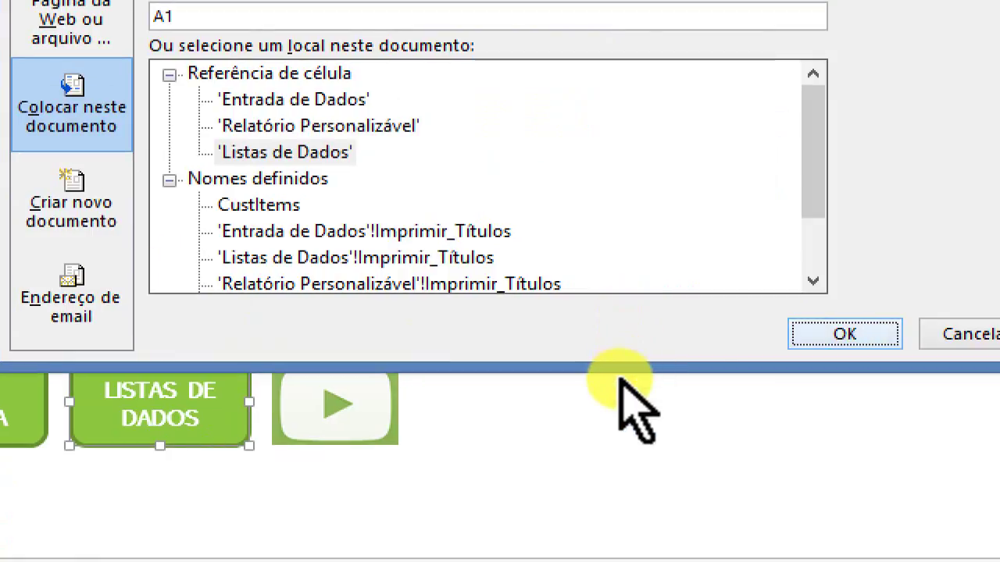
key(Return)
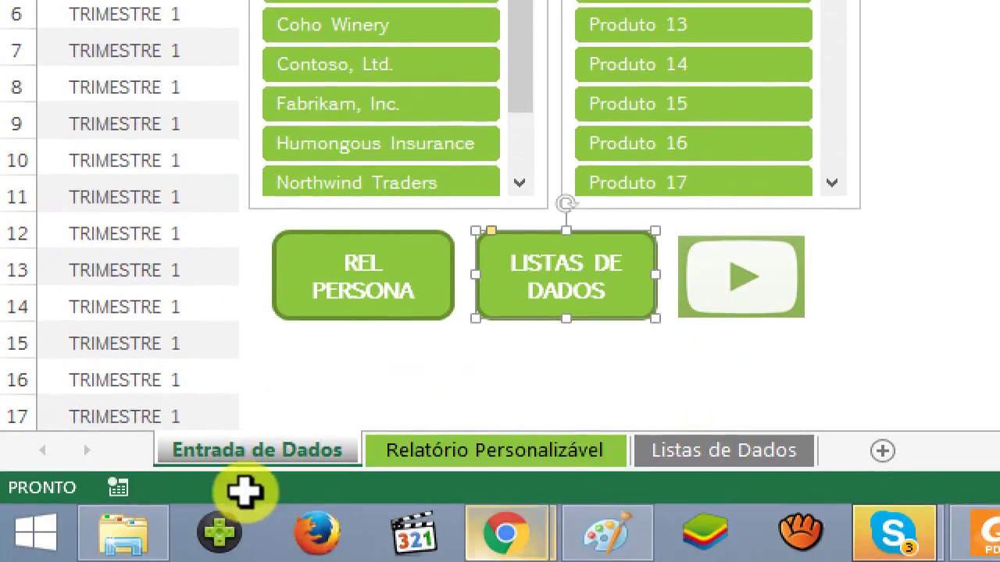
- Follow the new link to Listas de Dados and select cell G9
key(Escape)
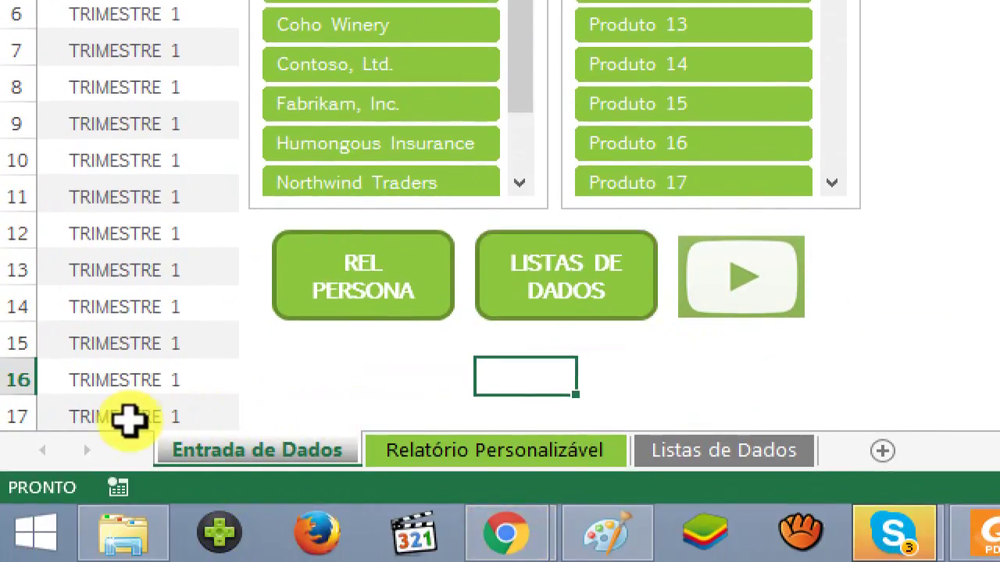
click(288, 424)
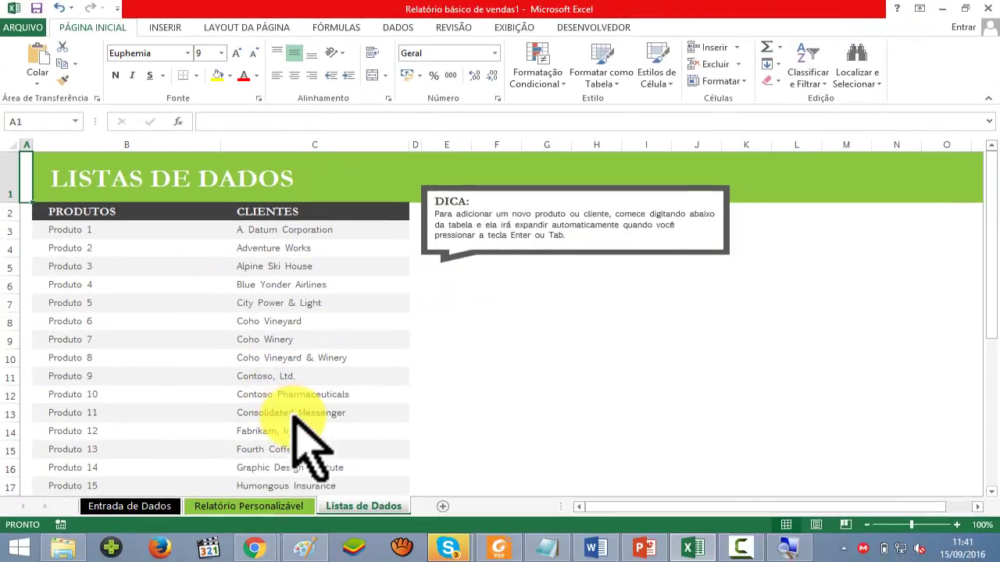
click(550, 346)
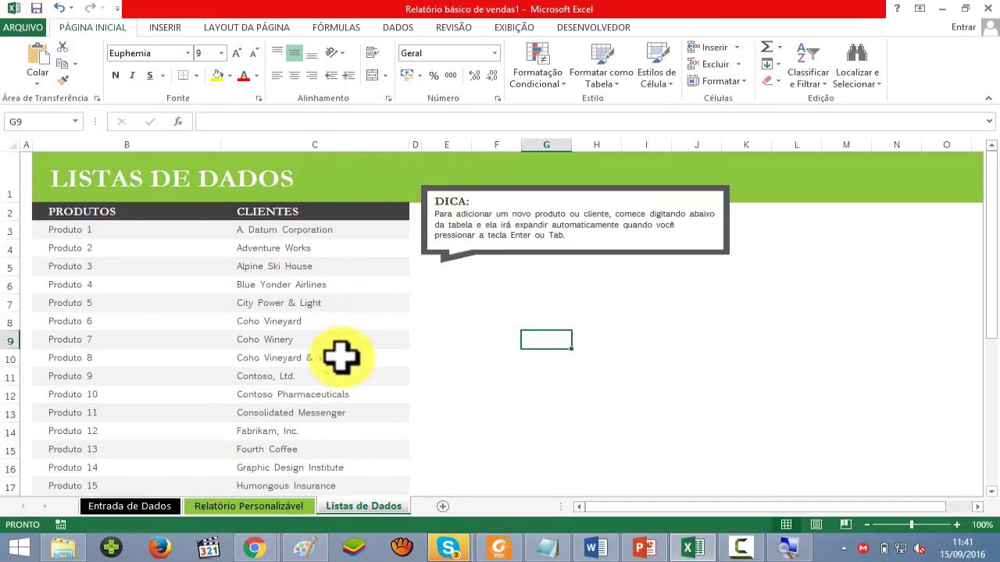
- Search Google for BOTÃO VOLTAR in a new browser tab
mouse_move(261, 547)
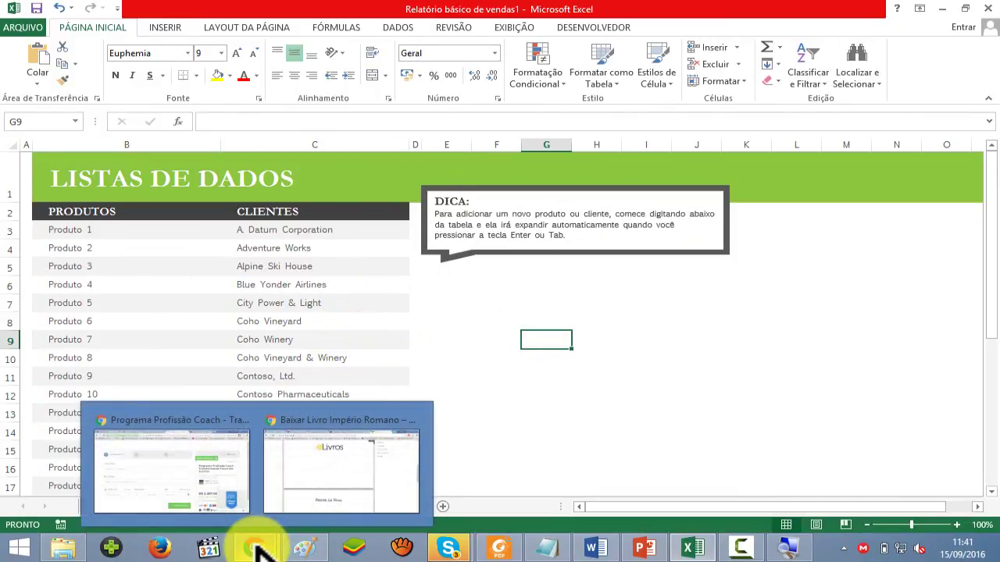
mouse_move(287, 473)
click(301, 489)
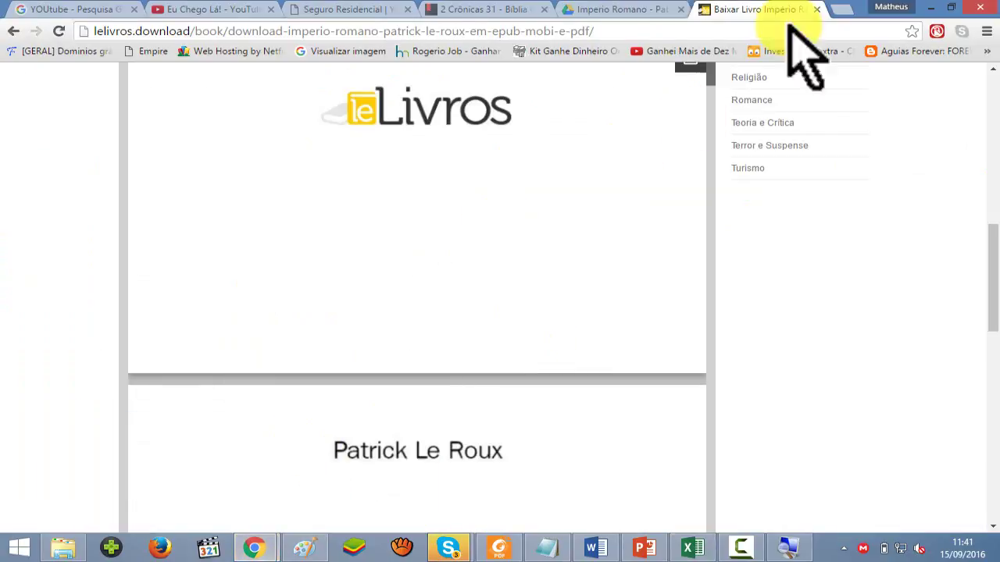
click(842, 11)
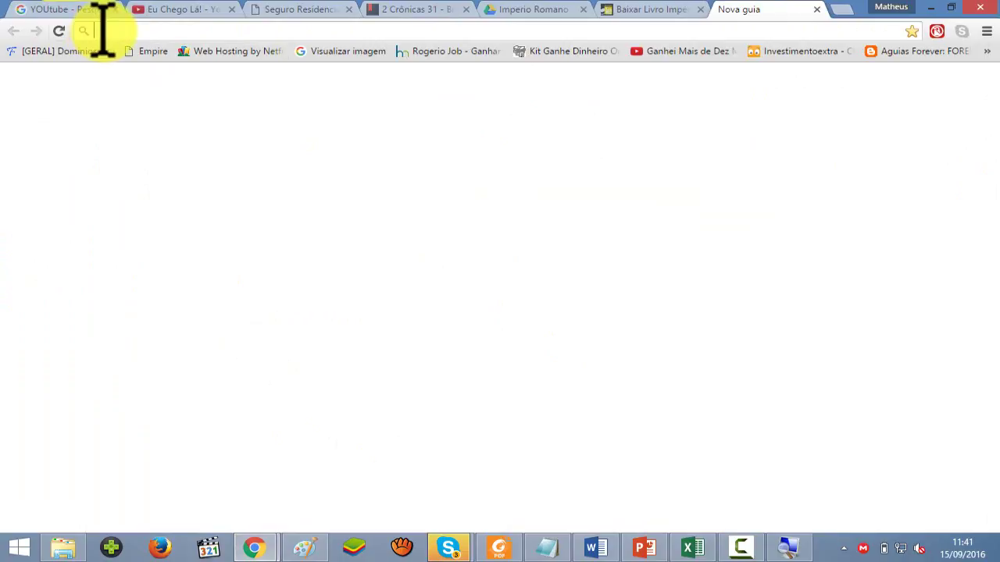
text(boT)
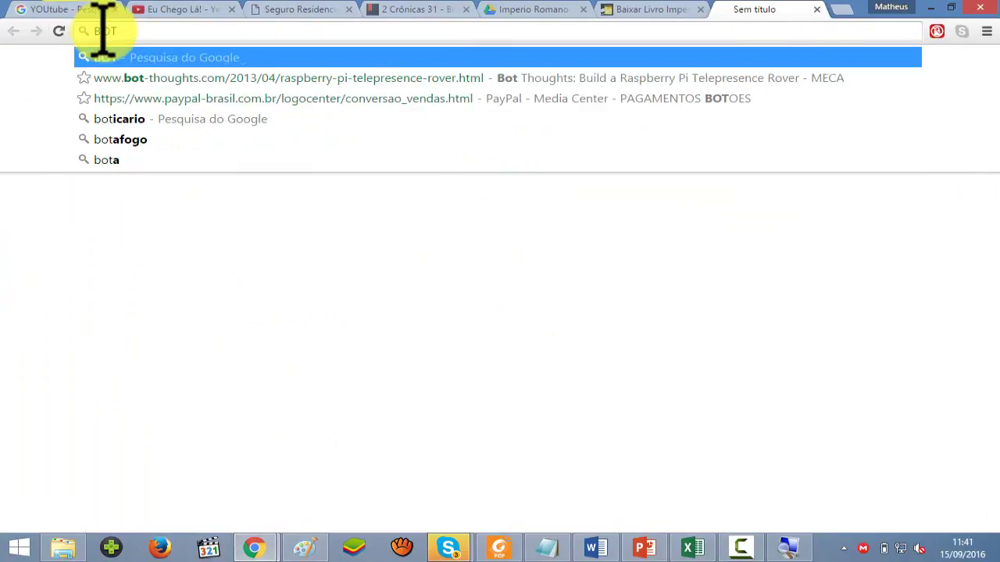
text(ÃO VOLTAR)
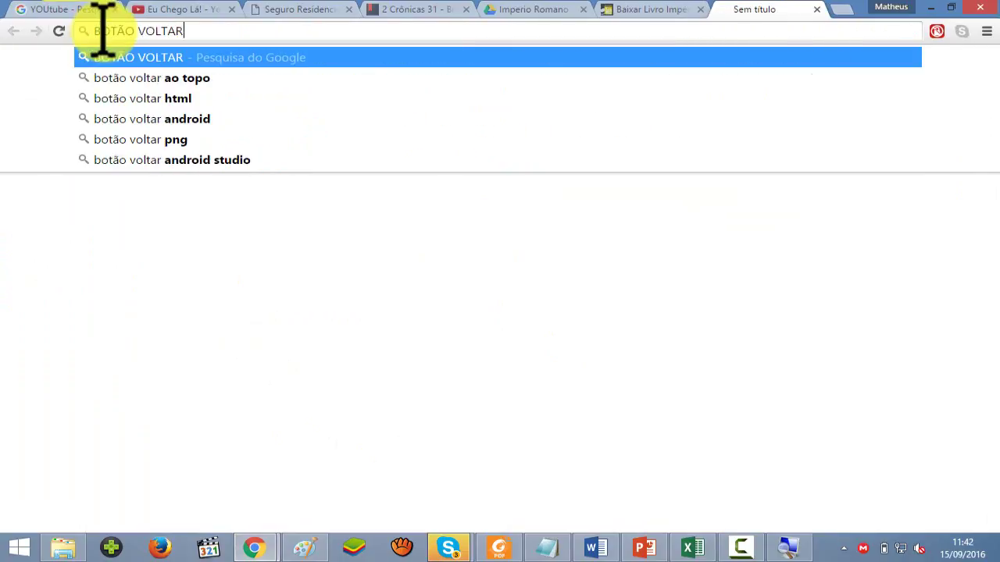
key(Return)
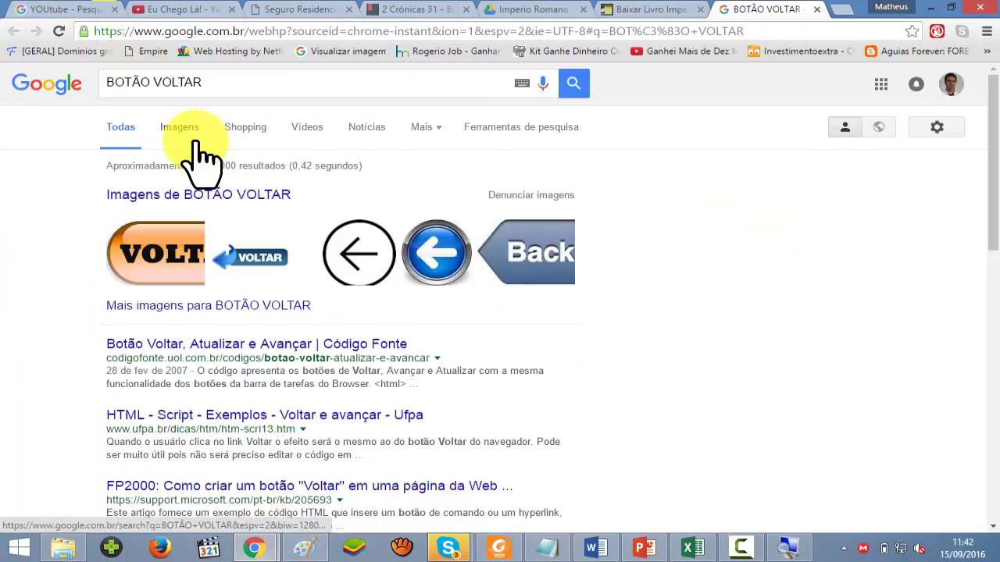
- Open the blue VOLTAR image full-size from image results and copy it
click(195, 133)
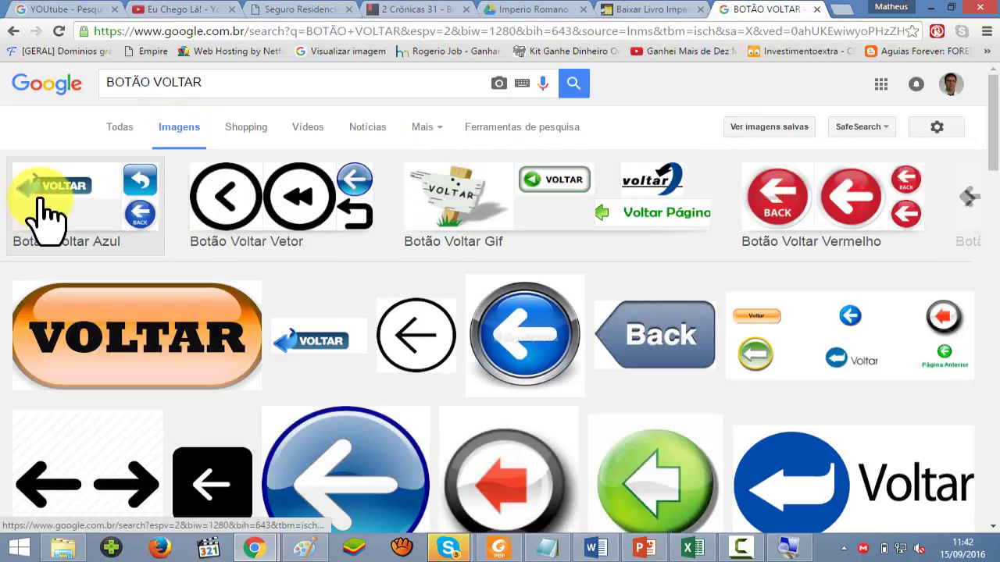
click(332, 332)
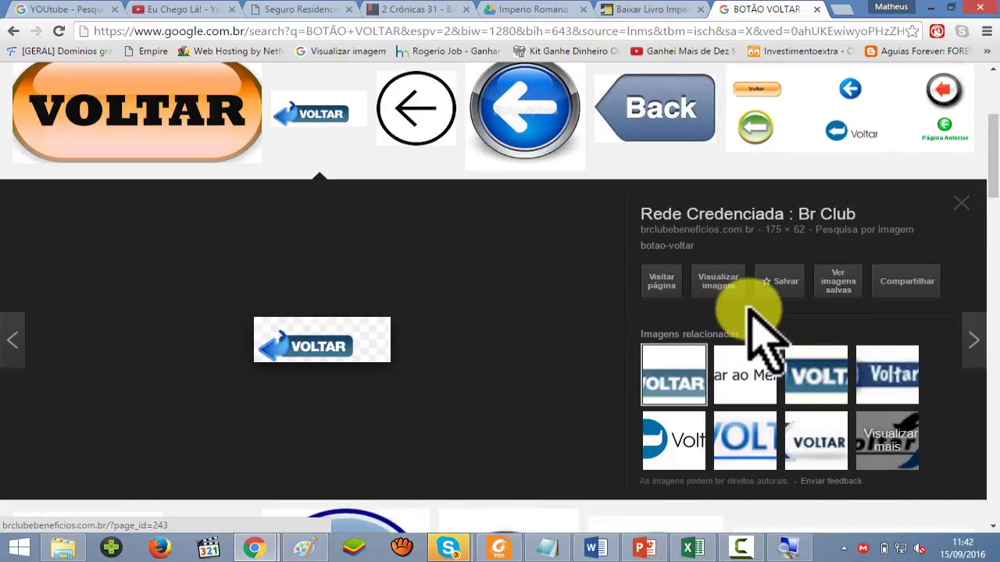
click(723, 283)
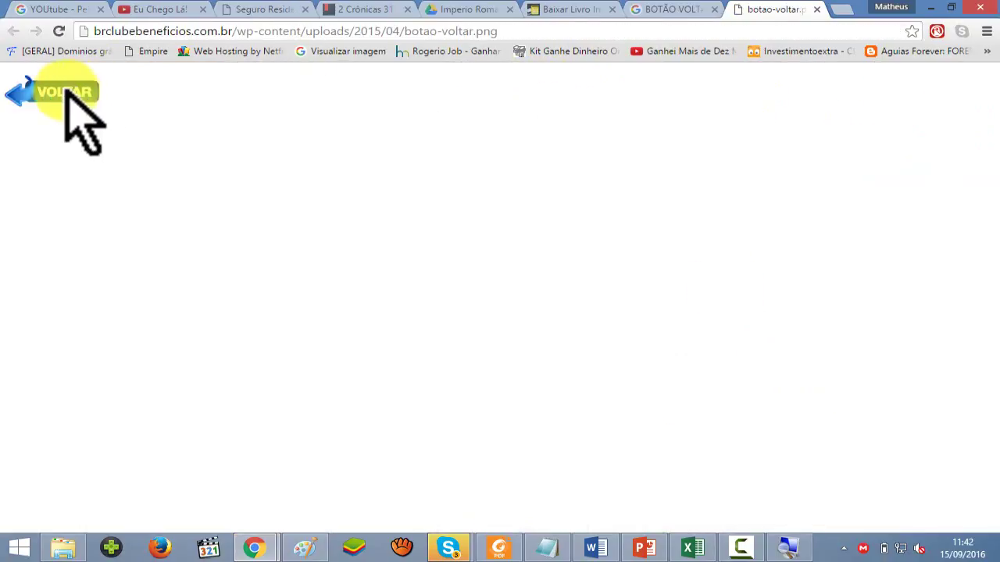
right_click(66, 89)
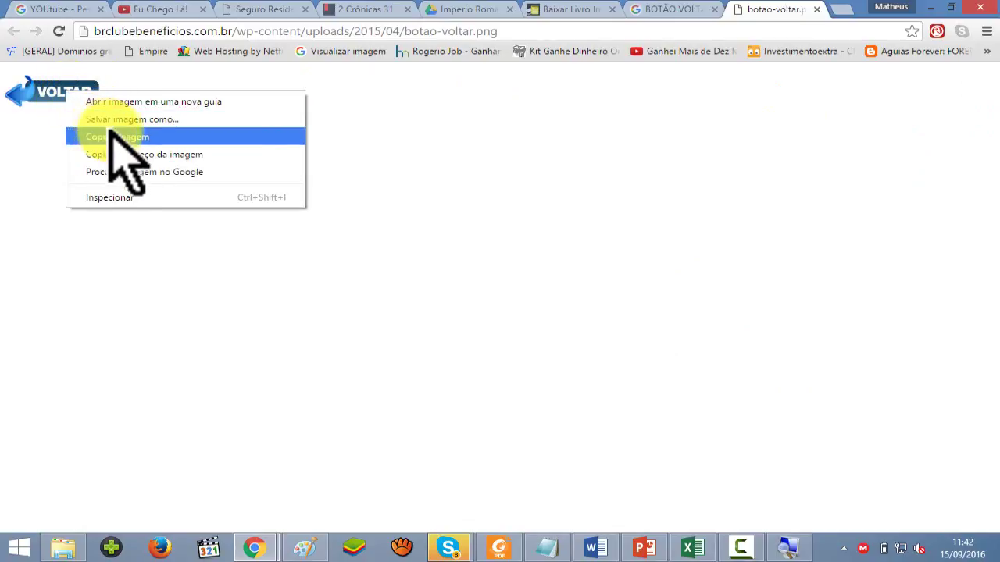
click(109, 135)
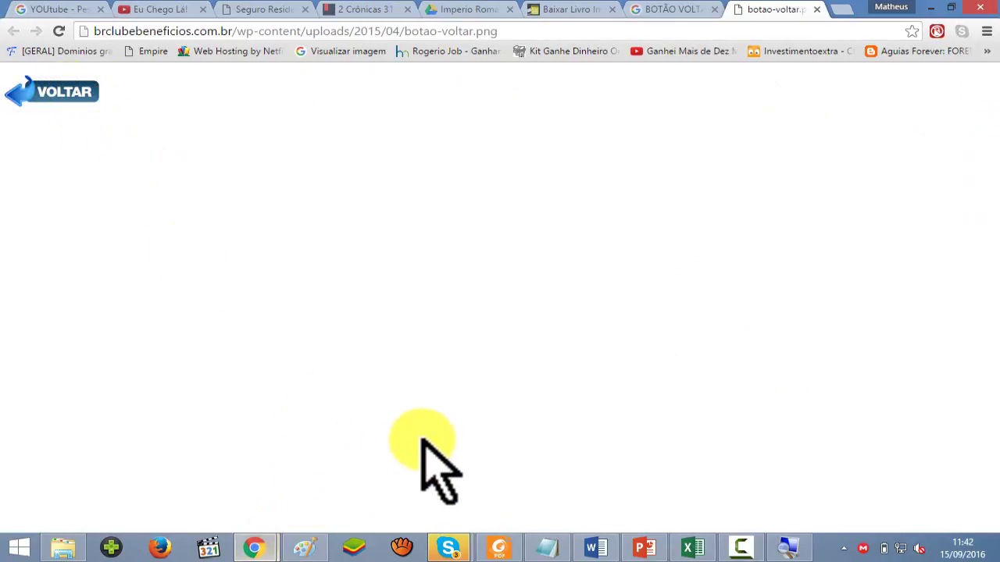
click(693, 547)
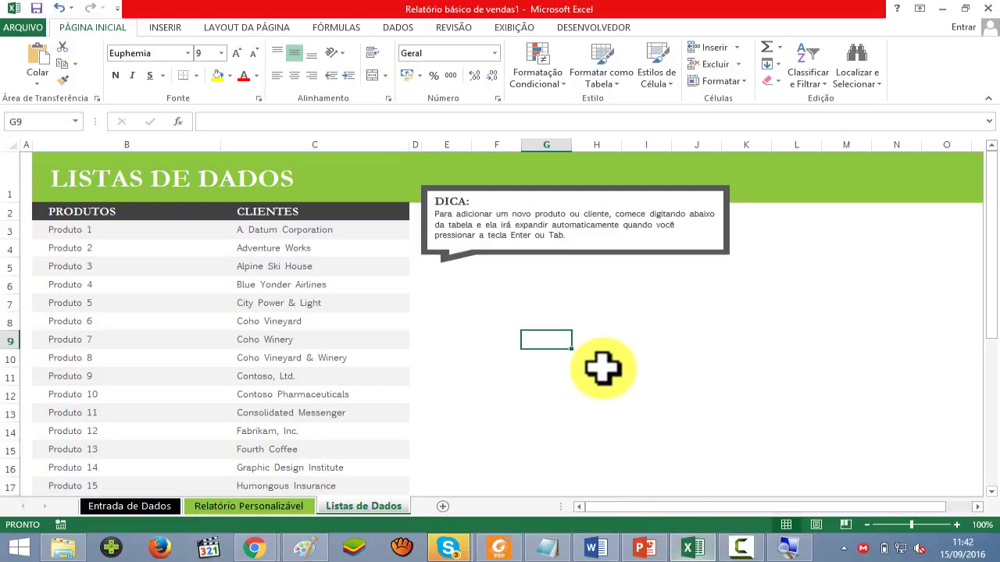
- Paste the VOLTAR image as a bitmap and place it below the DICA box
click(38, 84)
click(72, 140)
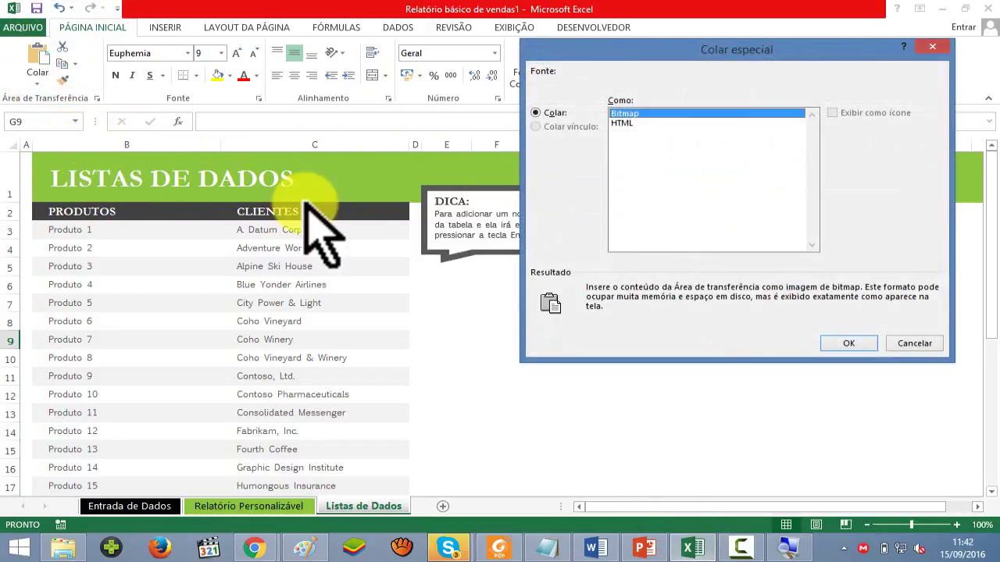
click(838, 342)
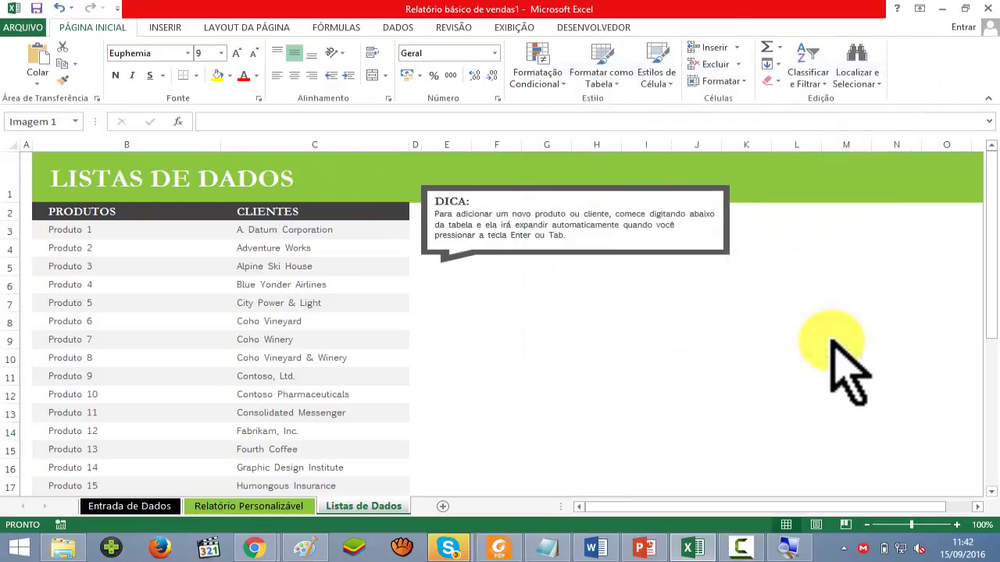
drag(617, 357, 577, 328)
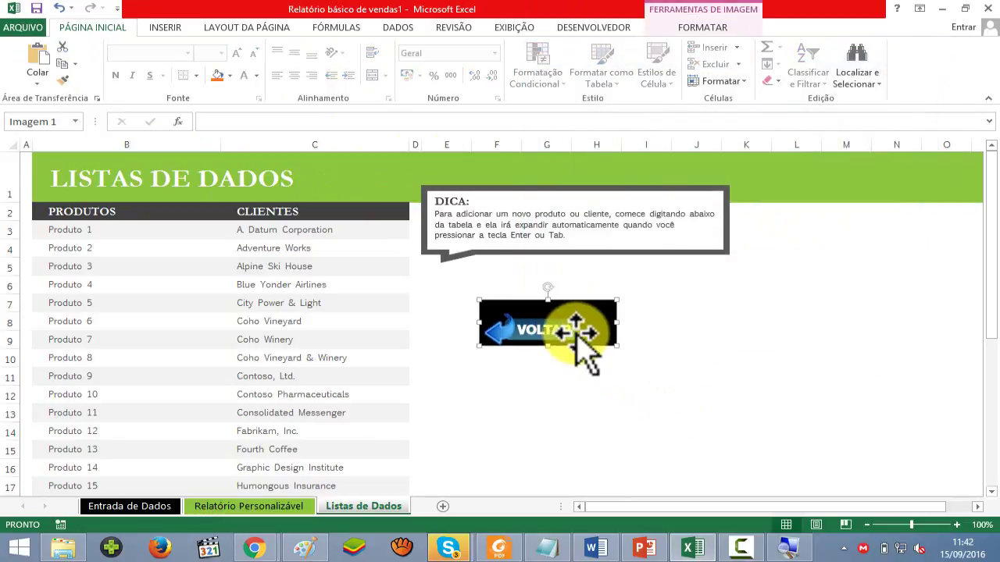
- Make the VOLTAR image's black background transparent
double_click(576, 328)
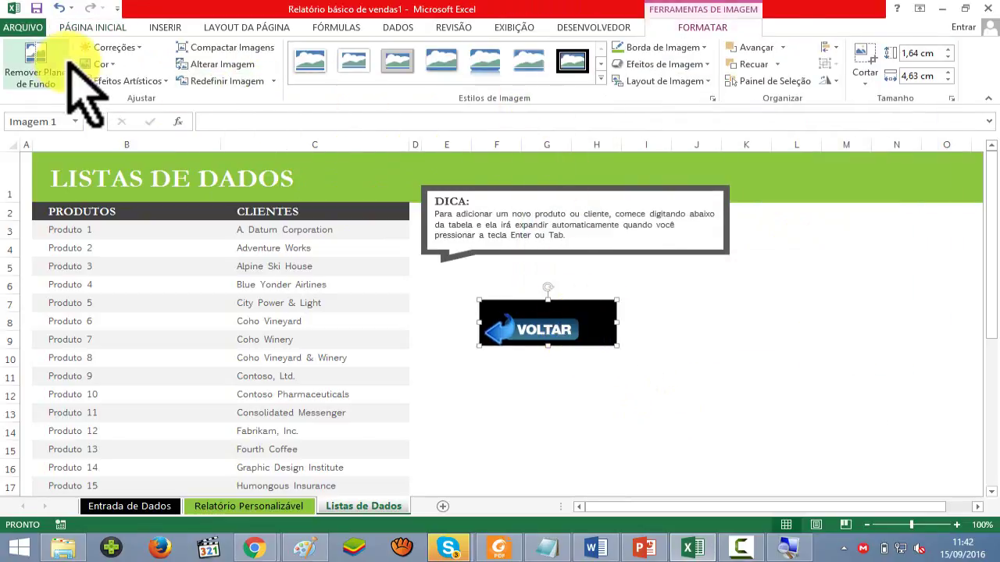
click(102, 64)
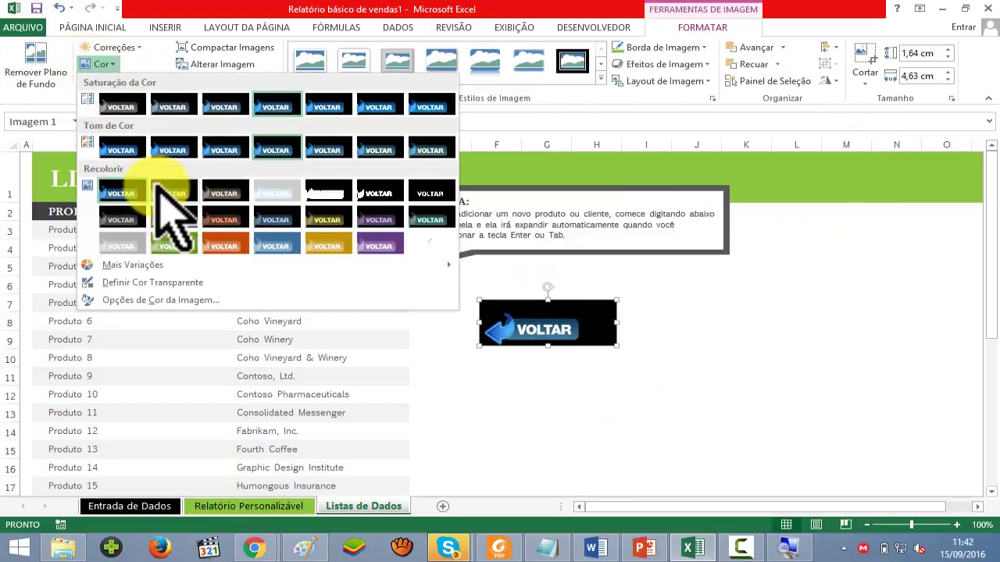
click(149, 283)
click(522, 303)
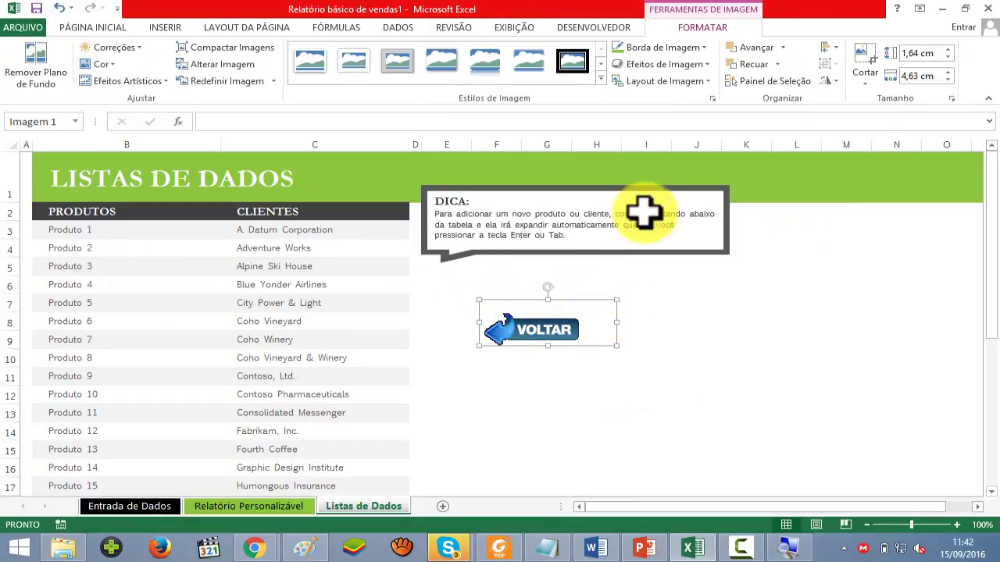
- Crop the right and top off the VOLTAR image and move it beneath DICA
click(864, 59)
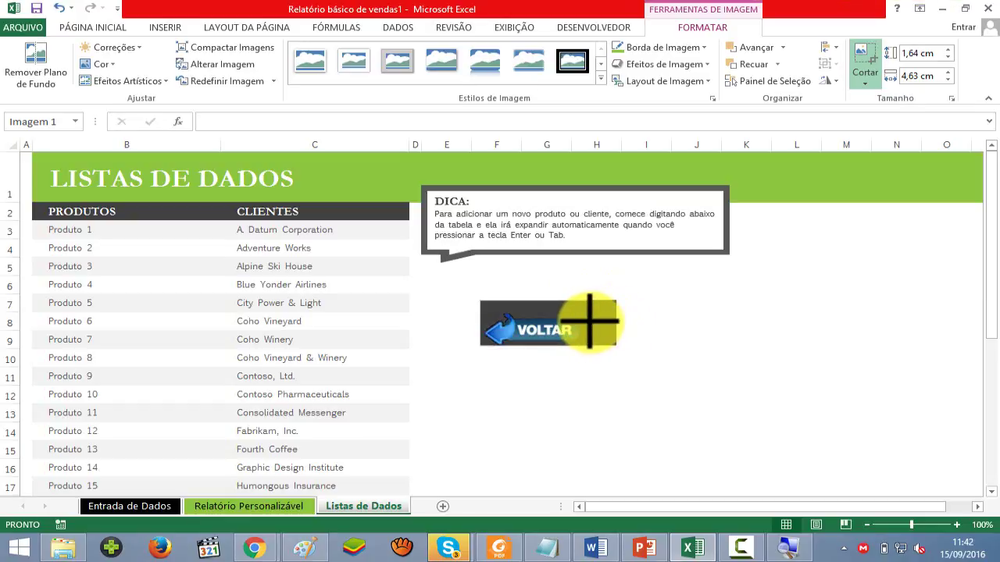
drag(610, 321, 584, 321)
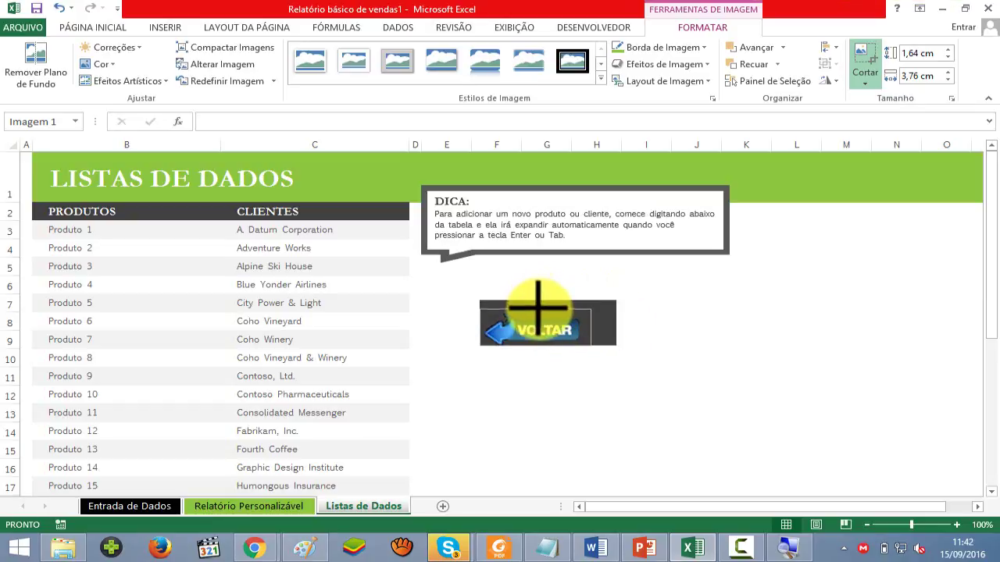
mouse_move(537, 299)
mouse_down()
mouse_move(539, 309)
mouse_move(570, 290)
mouse_up()
click(656, 269)
click(602, 308)
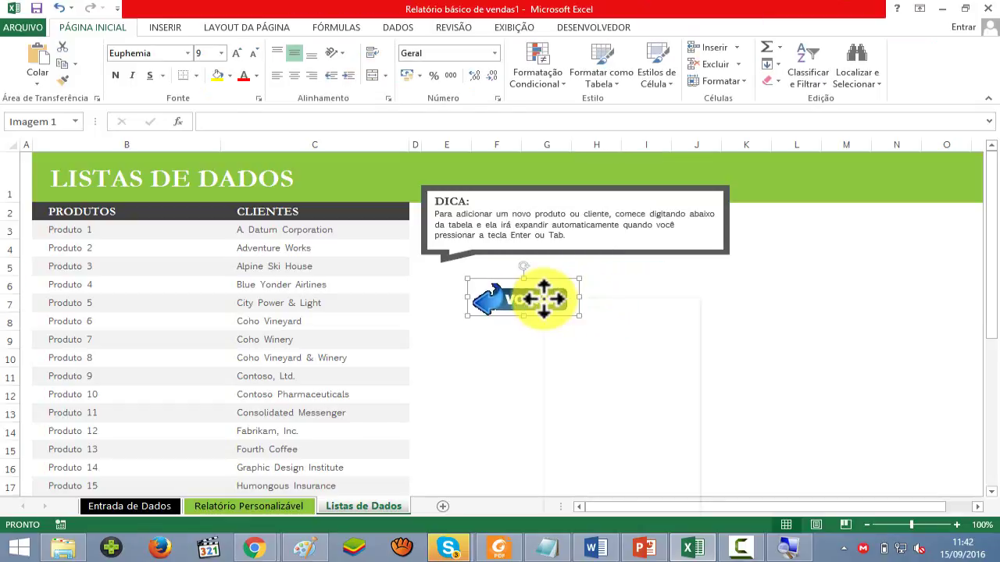
- Hyperlink the VOLTAR picture to the Entrada de Dados sheet in this workbook
right_click(546, 299)
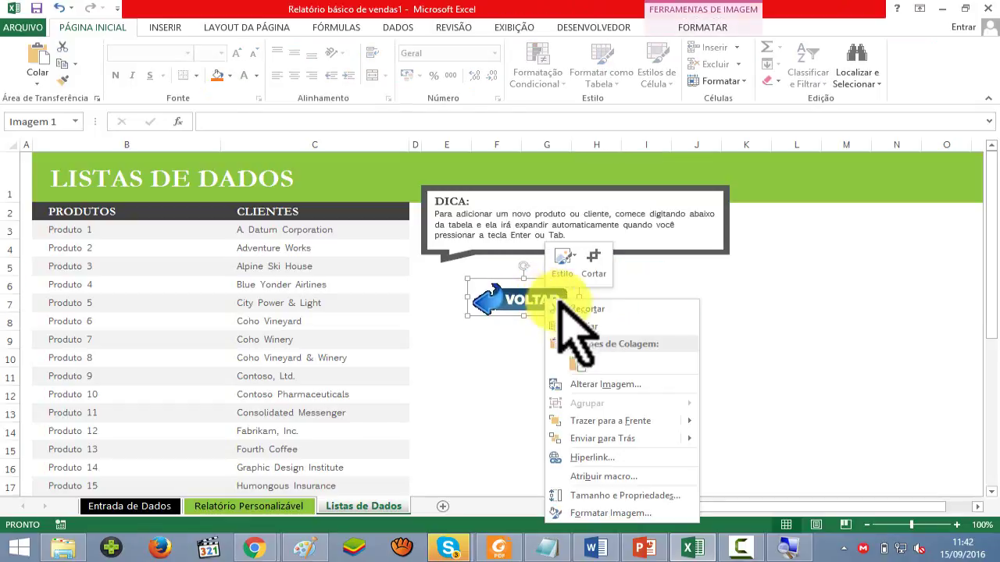
click(599, 458)
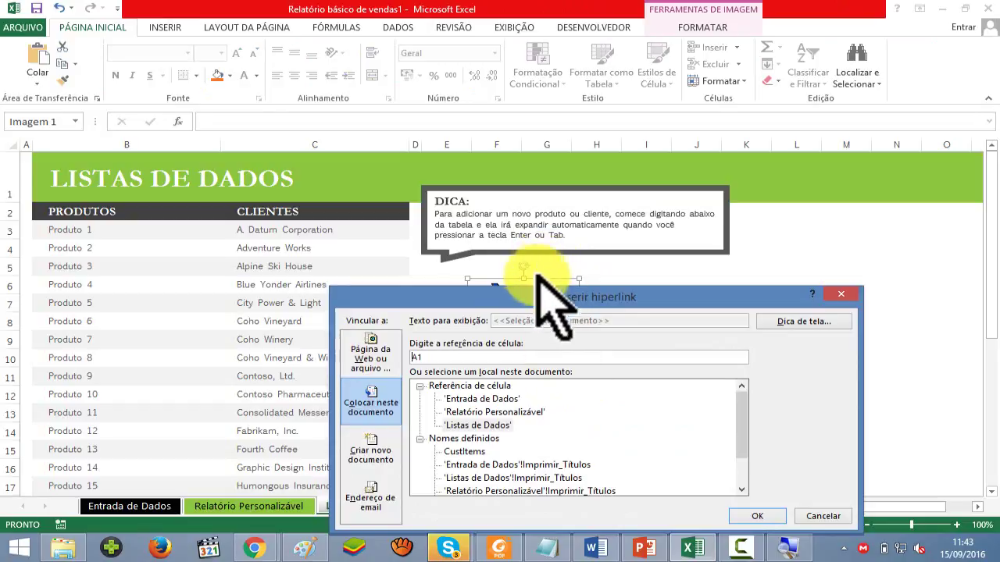
drag(537, 298, 536, 249)
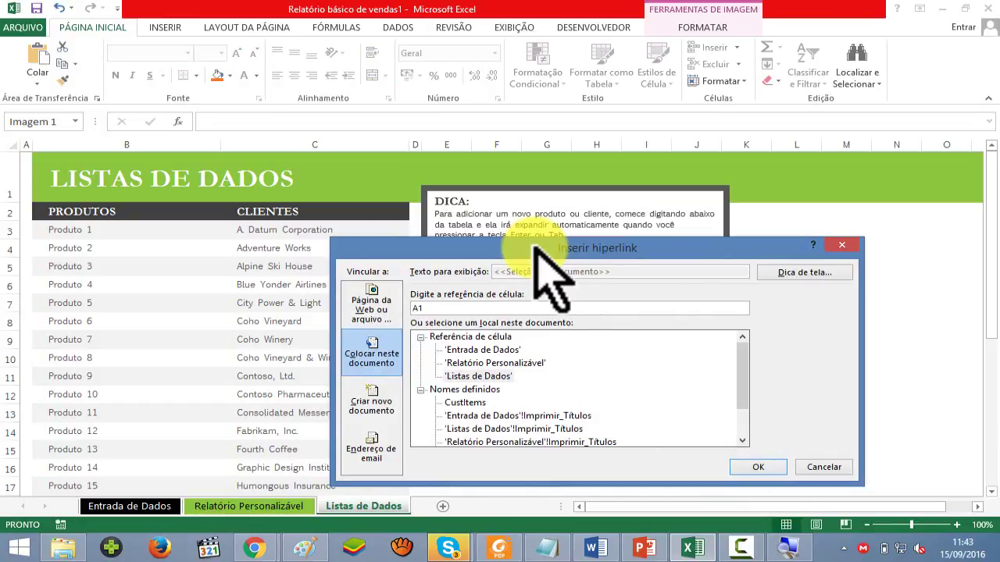
drag(535, 245, 450, 170)
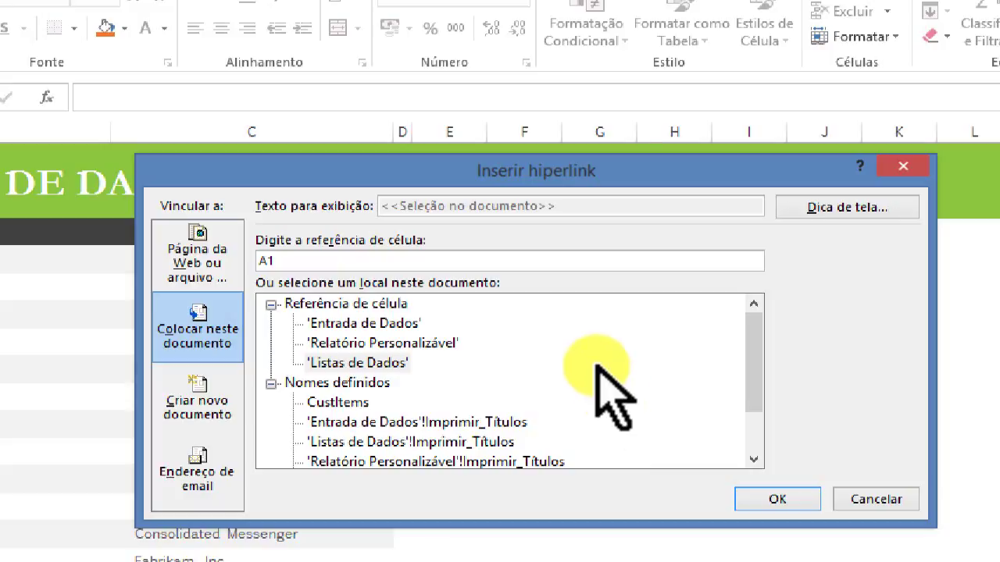
click(364, 323)
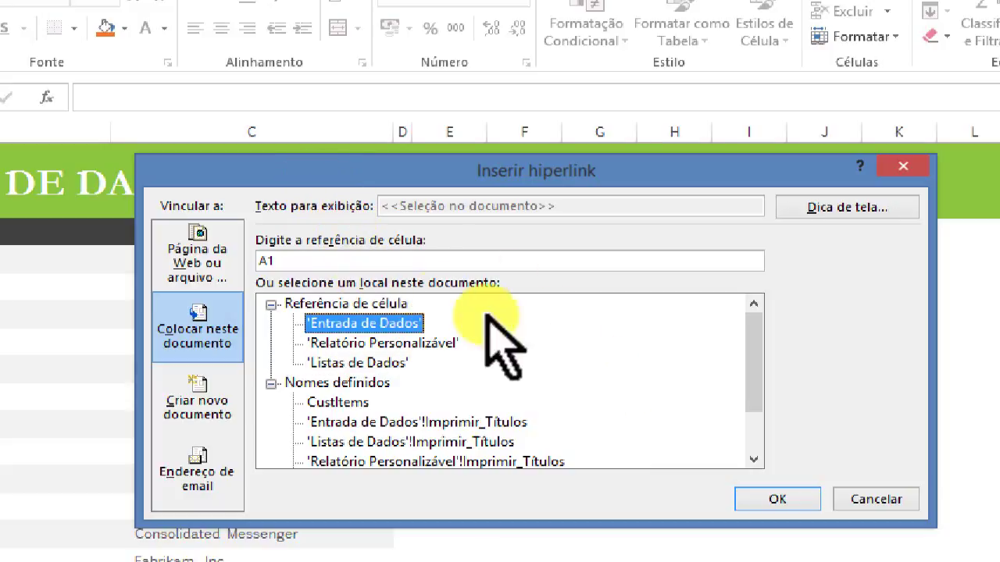
key(Tab)
key(Return)
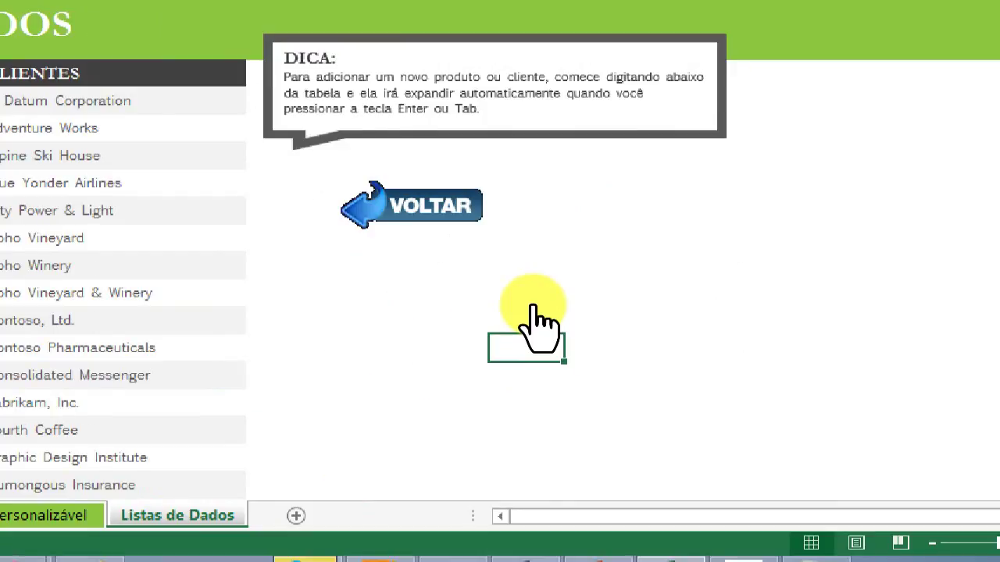
- Edit the VOLTAR hyperlink to add the screen tip VOLTA PARA PLANILHA PRINCIPAL
right_click(421, 215)
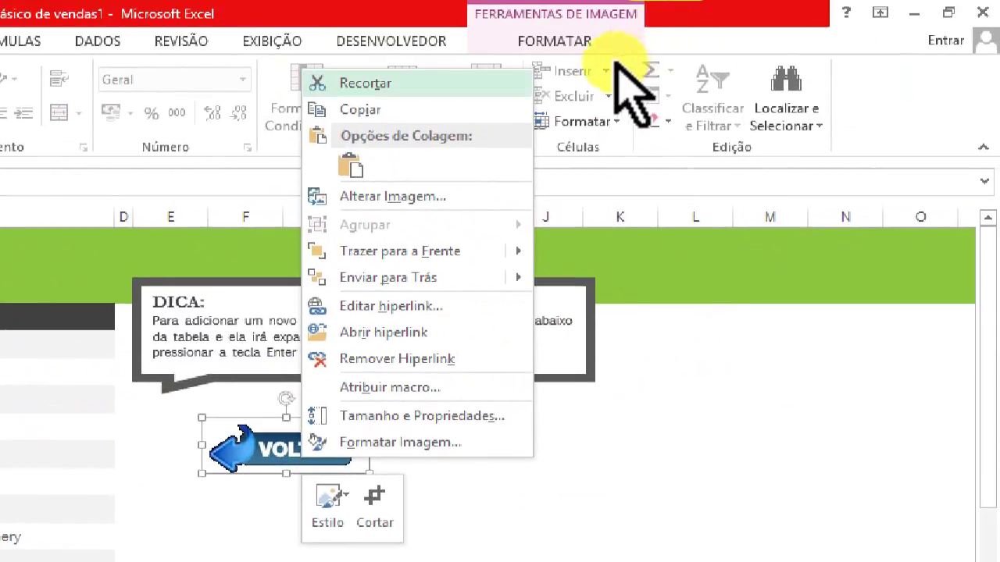
mouse_move(608, 202)
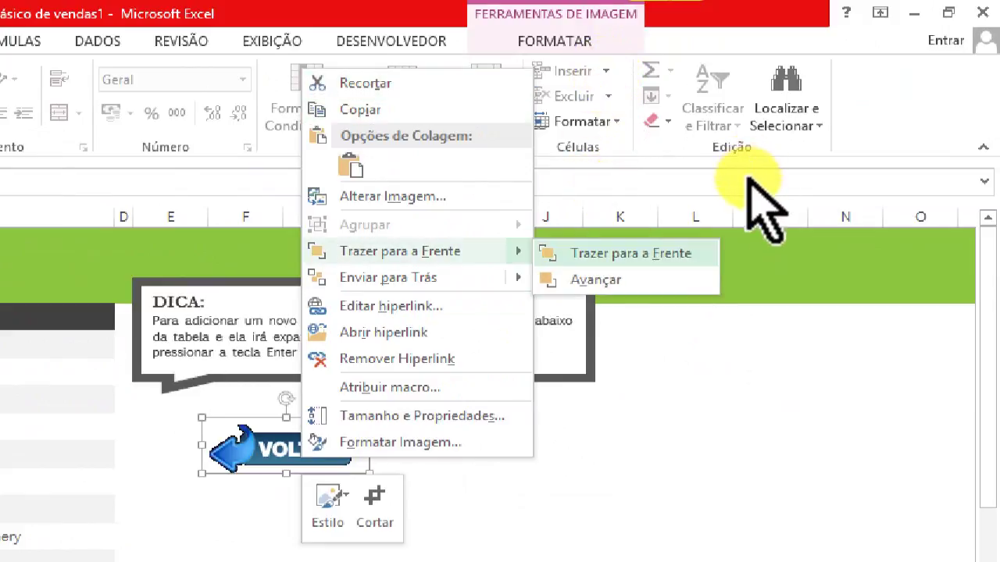
key(Return)
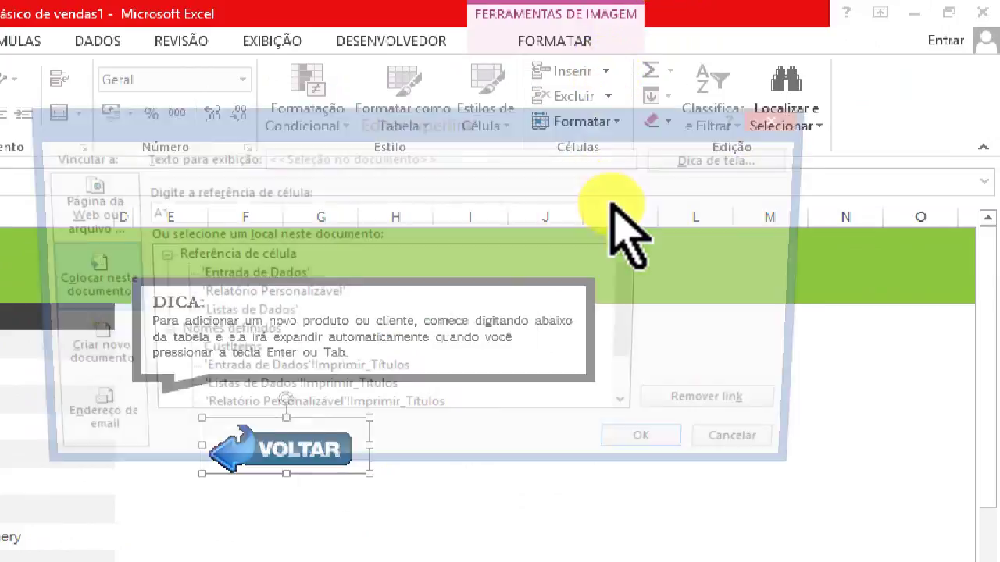
key(alt+d)
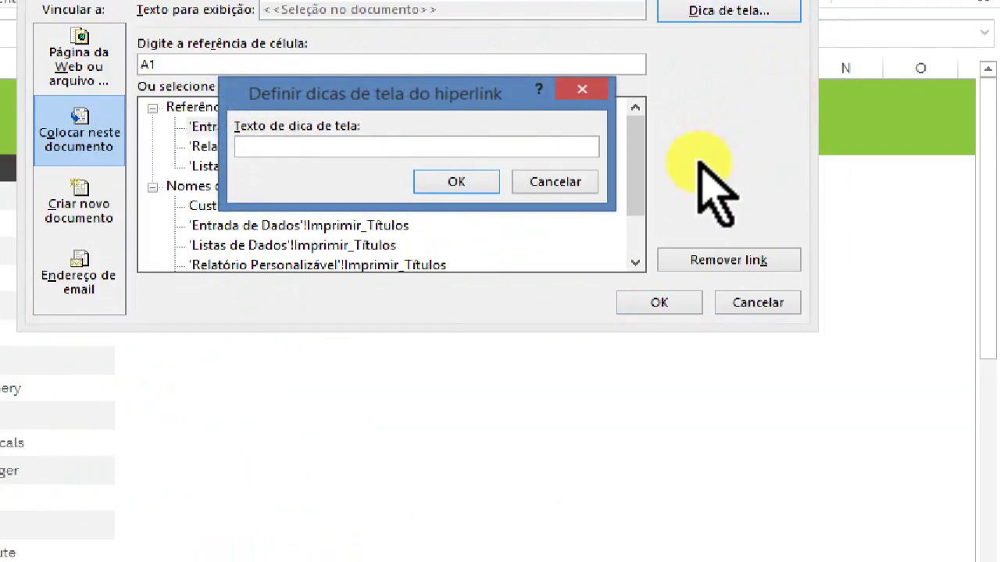
text(V)
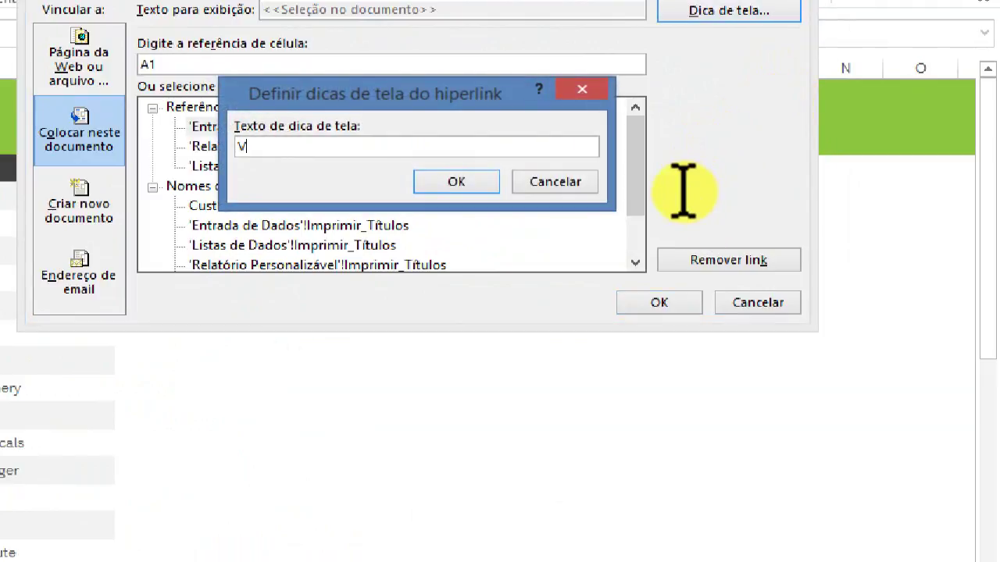
text(OLTA PA)
text(RA PLANILHA )
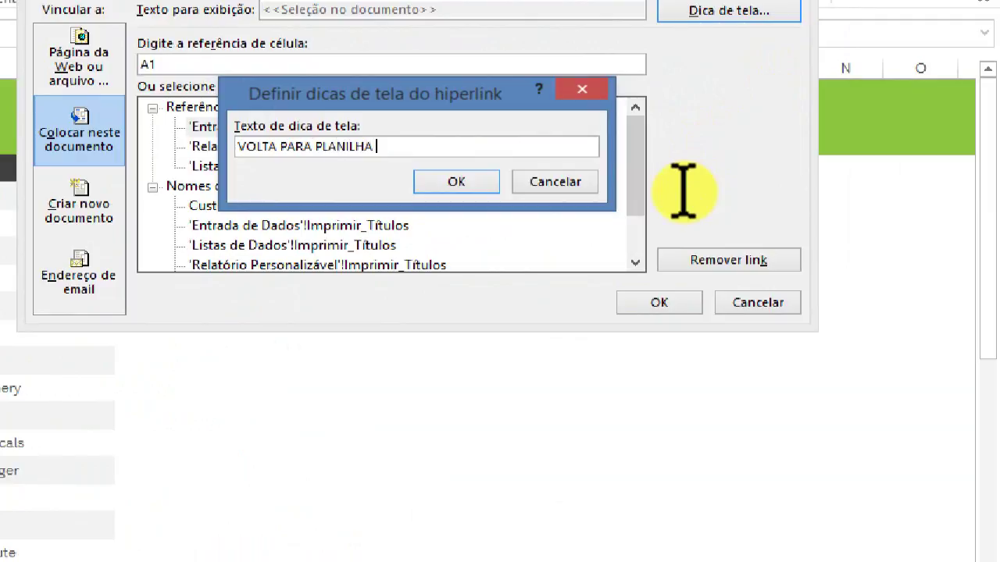
text(princip)
text(a)
key(BackSpace)
key(BackSpace)
key(BackSpace)
key(BackSpace)
key(BackSpace)
key(BackSpace)
key(BackSpace)
key(BackSpace)
text(PRINCI)
text(PAL)
key(Return)
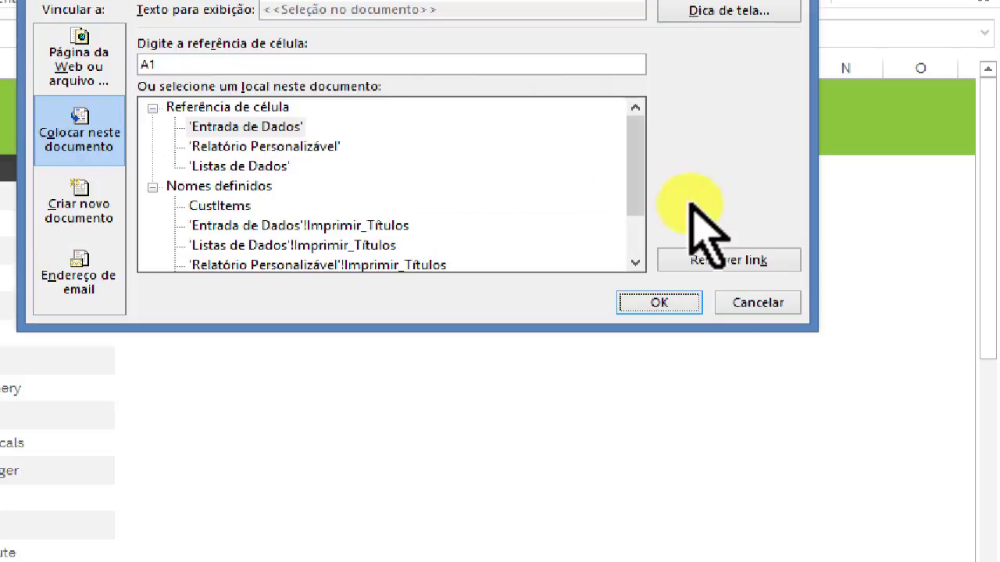
key(Return)
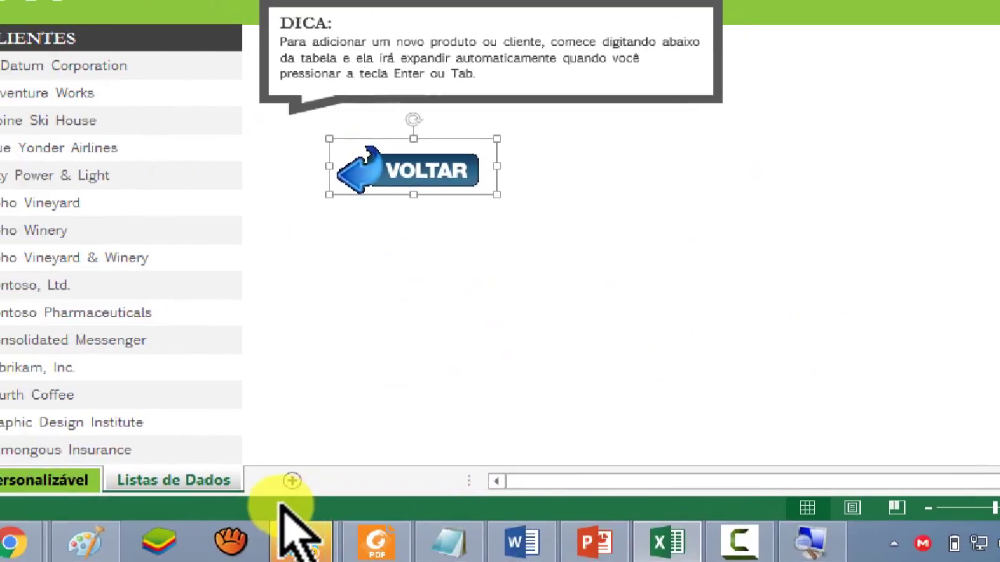
key(ctrl+Page_Up)
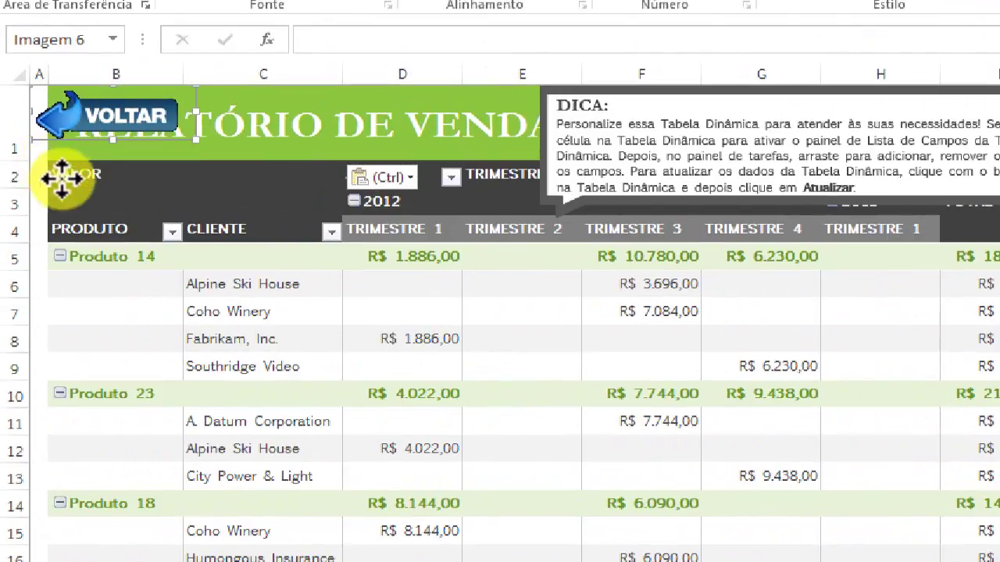
- Move the VOLTAR copy to the right of the pivot table on Relatório Personalizável
mouse_move(49, 168)
mouse_down()
mouse_move(632, 424)
mouse_move(785, 343)
mouse_move(790, 323)
mouse_up()
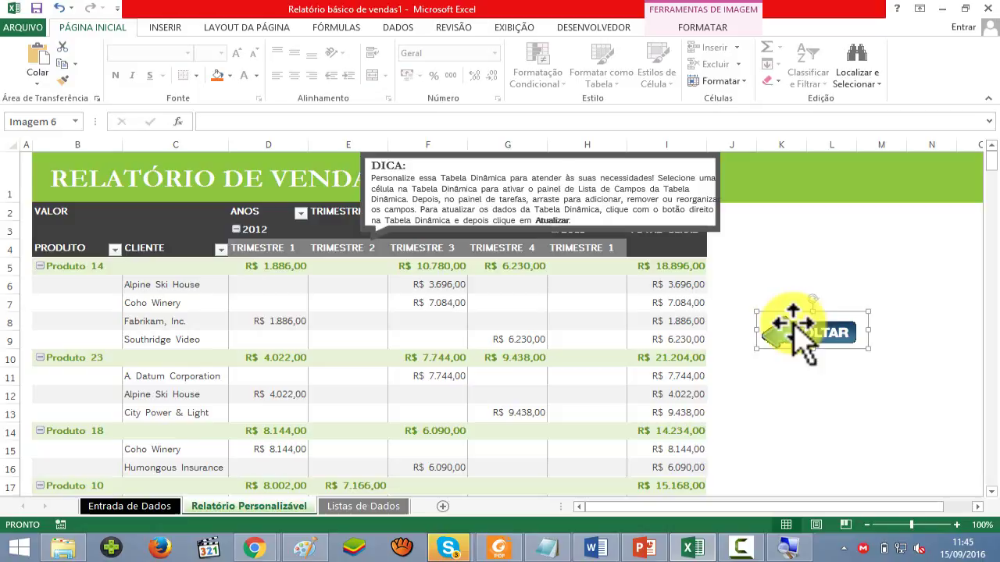
click(814, 283)
click(802, 331)
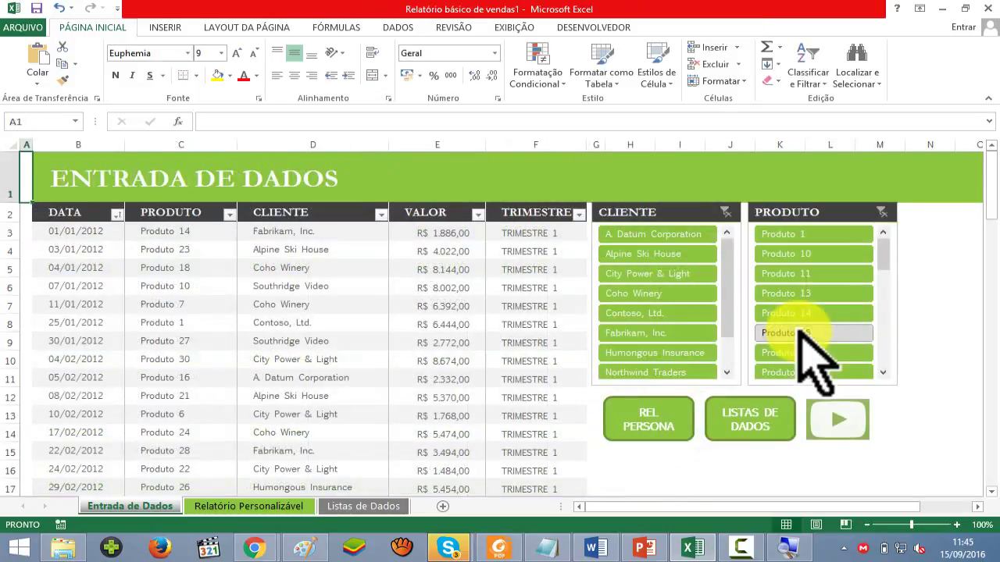
click(762, 422)
click(531, 305)
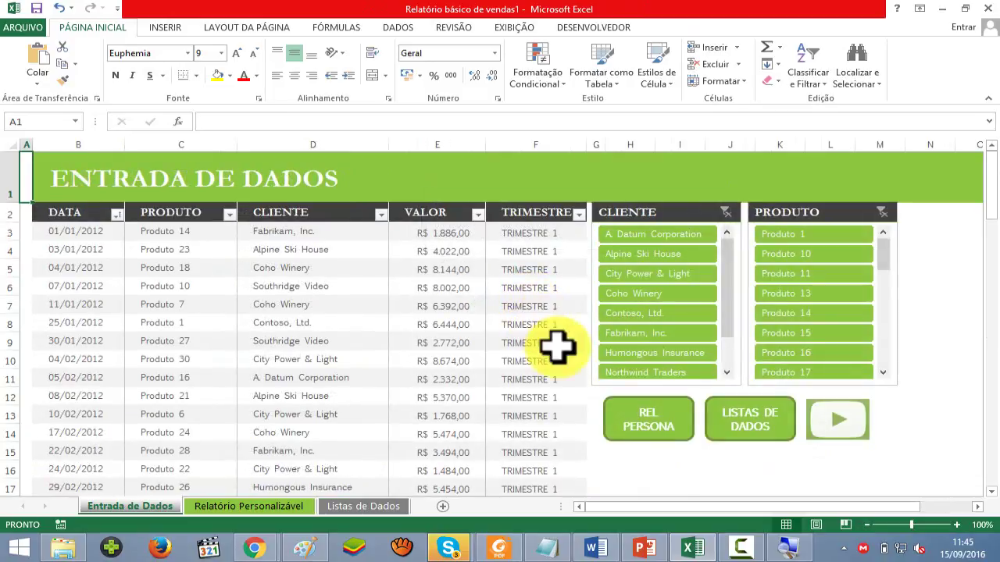
click(629, 418)
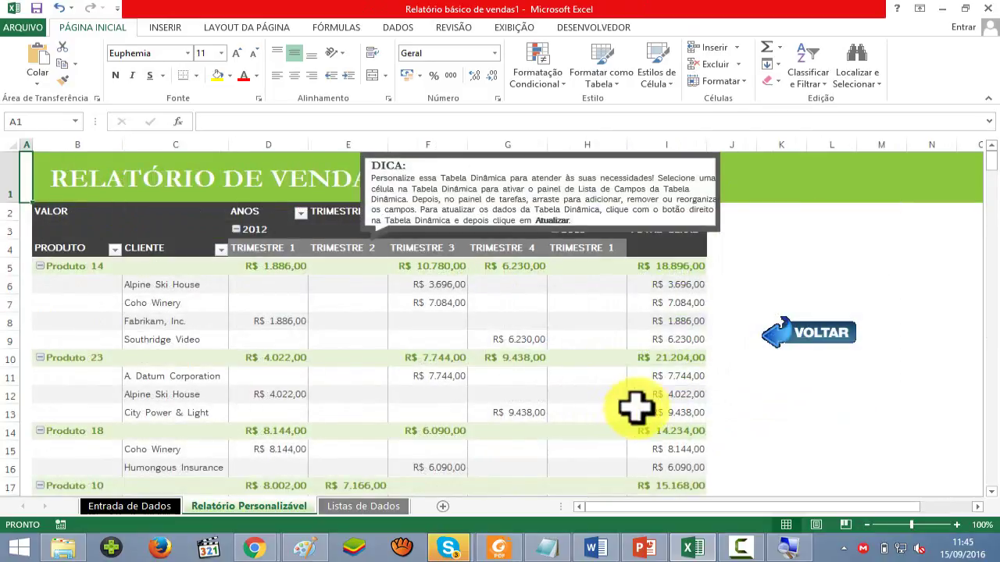
click(830, 334)
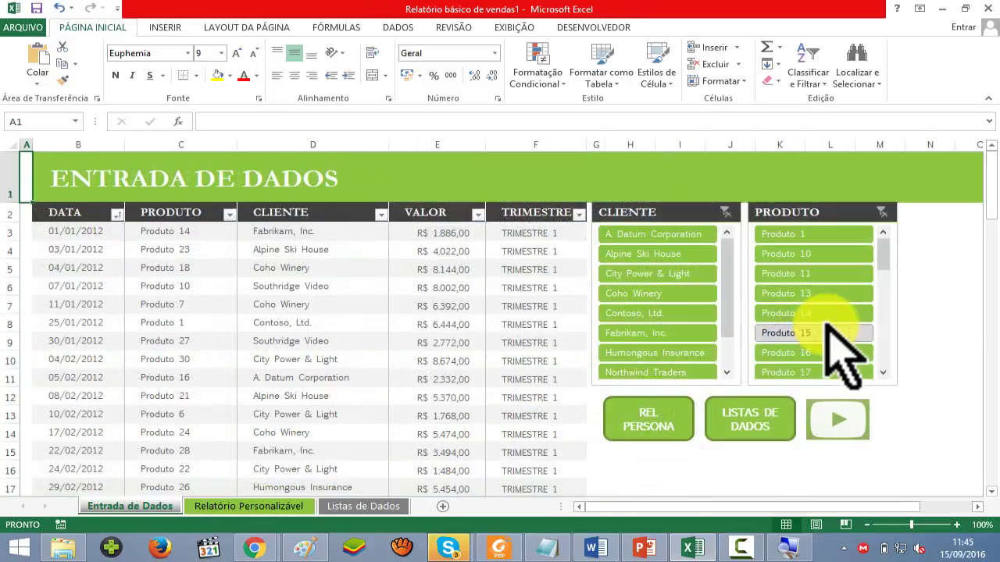
click(833, 422)
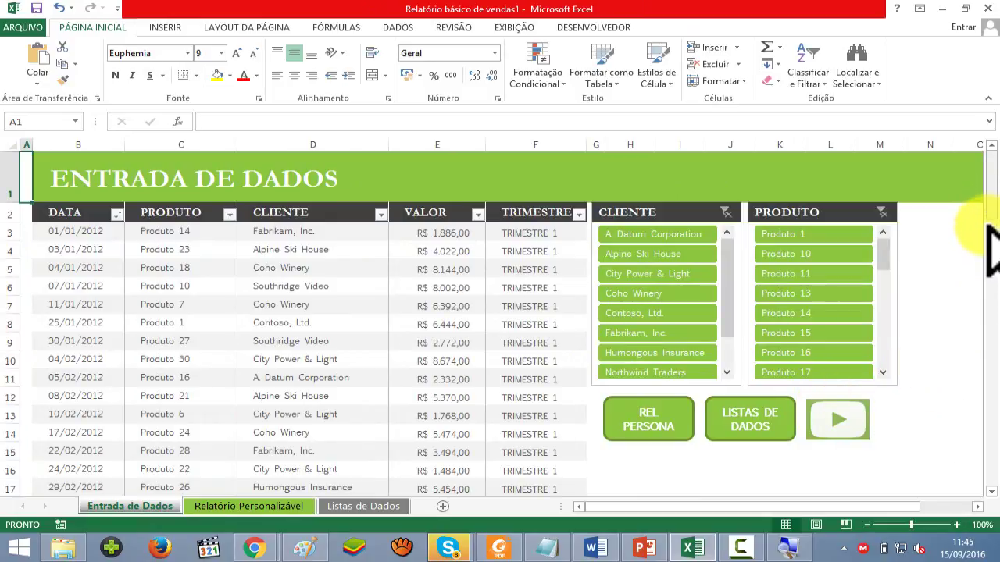
drag(989, 207, 989, 226)
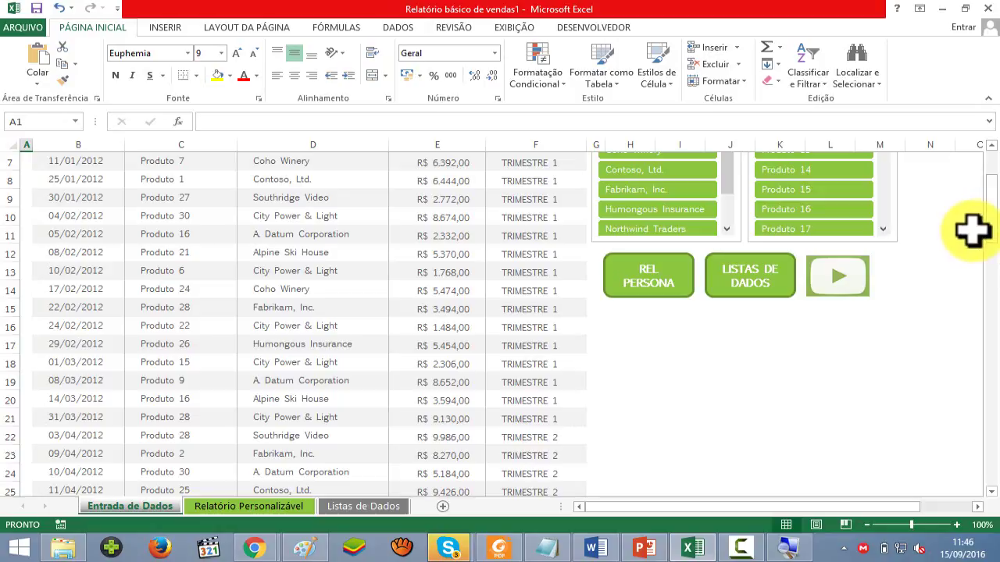
- Inspect sales entries: E7, F7's quarter choices, and row 9's client, product and date
click(933, 251)
scroll(937, 250, up, 2)
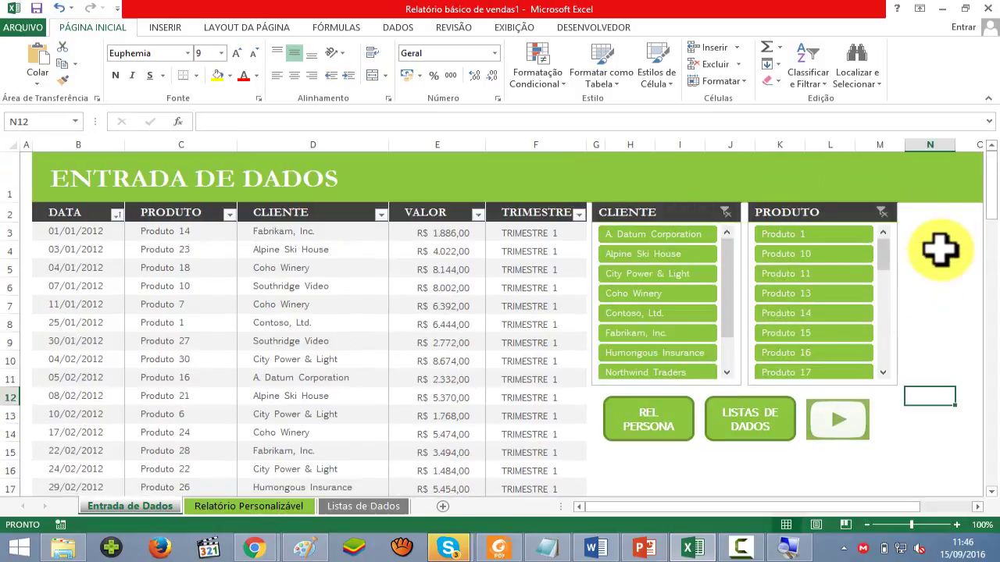
click(504, 301)
click(469, 302)
click(516, 300)
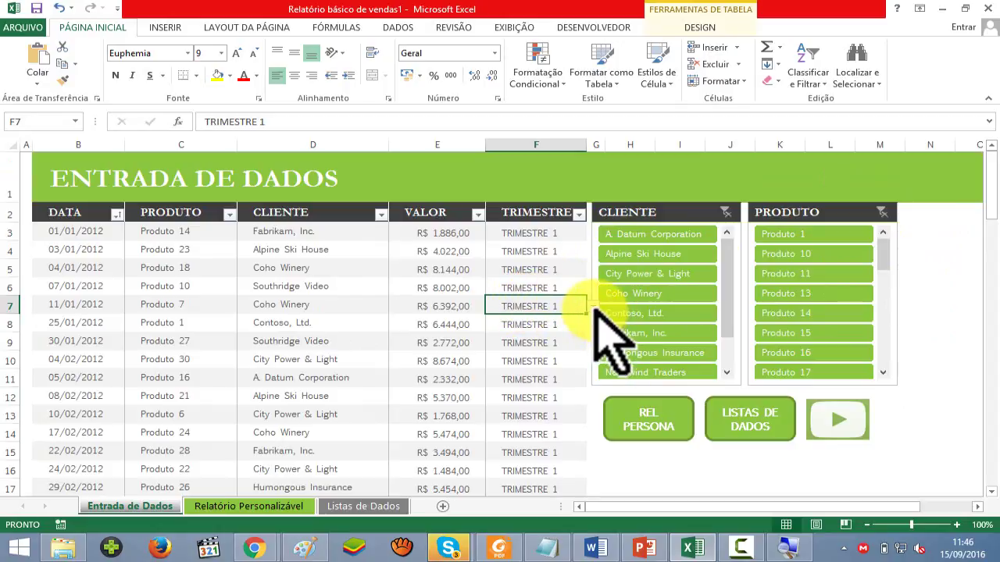
click(593, 307)
click(279, 368)
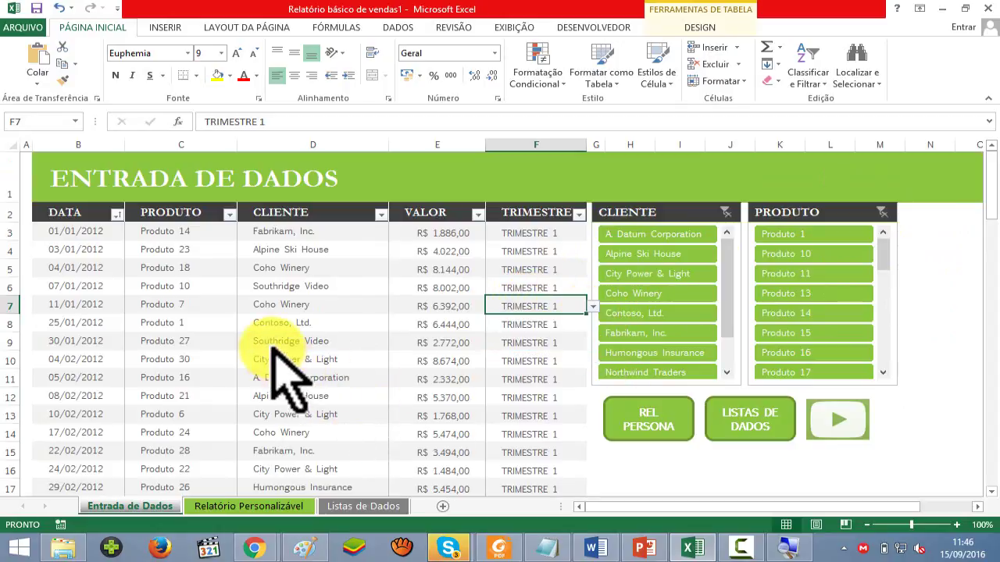
click(269, 344)
click(199, 339)
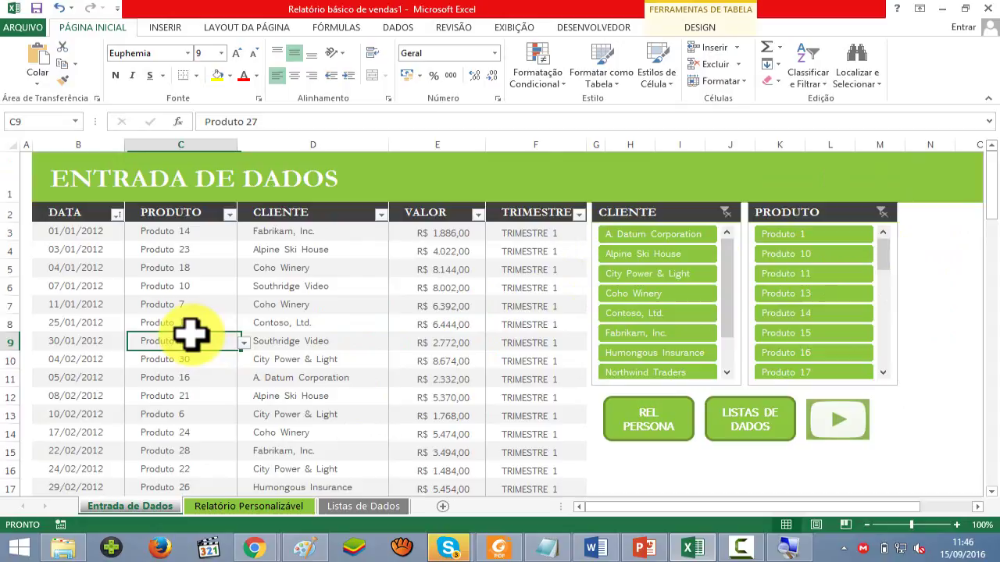
click(113, 338)
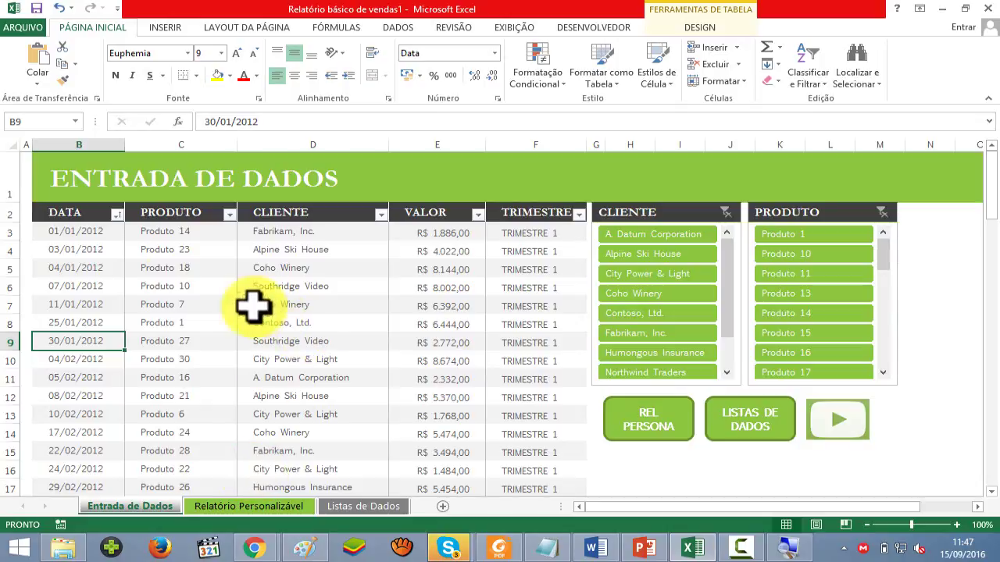
- Select sales records including Produto 23, Produto 1 and the Southridge Video client cell
click(164, 252)
click(156, 322)
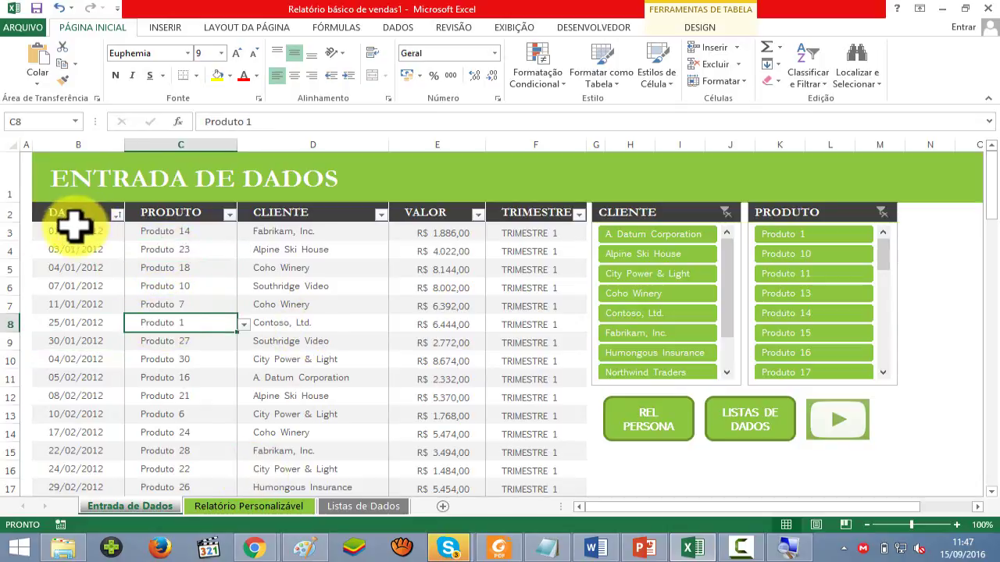
drag(78, 232, 245, 247)
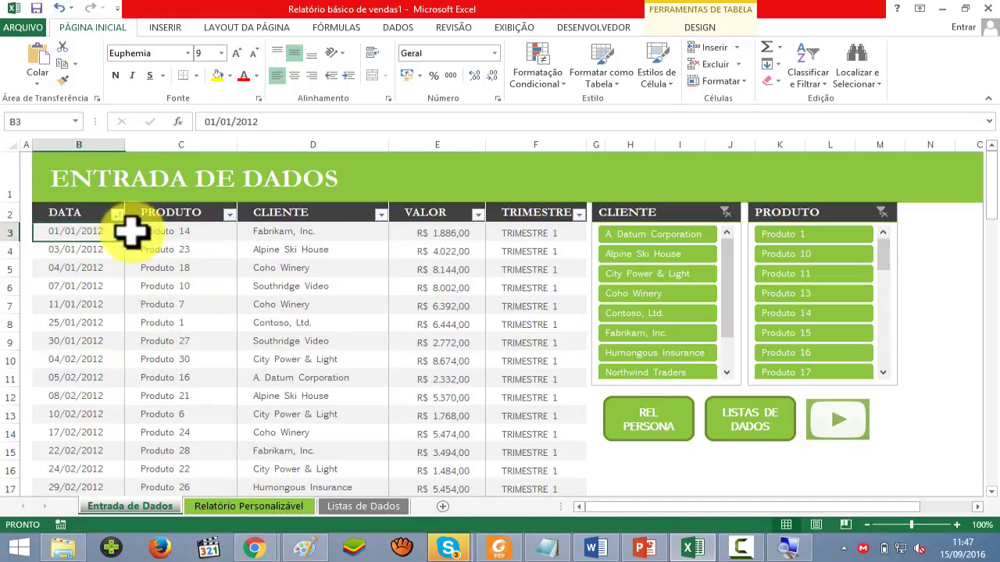
click(322, 341)
scroll(316, 344, down, 3)
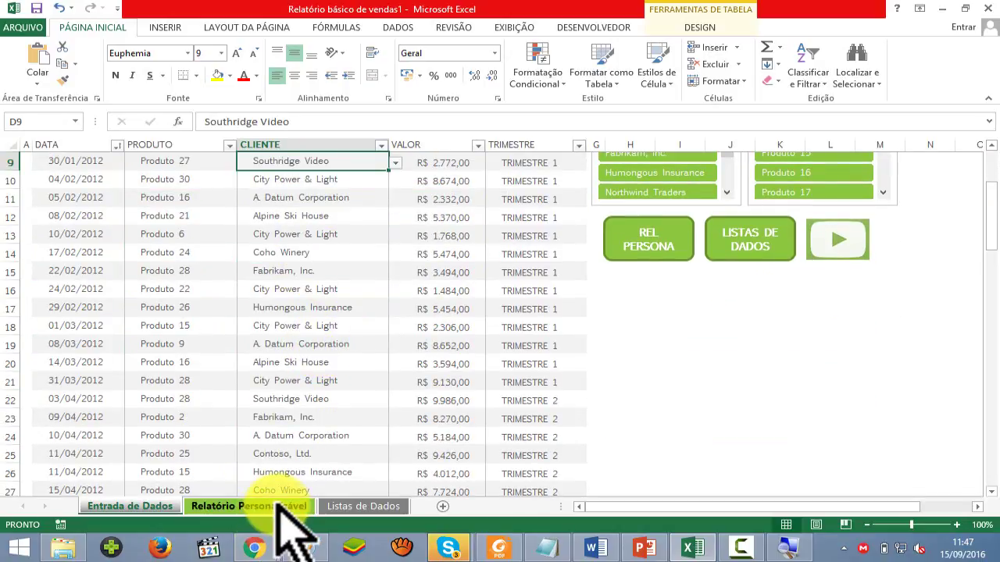
- Switch between Relatório Personalizável and Listas de Dados, ending on the Listas de Dados sheet
click(234, 508)
click(335, 509)
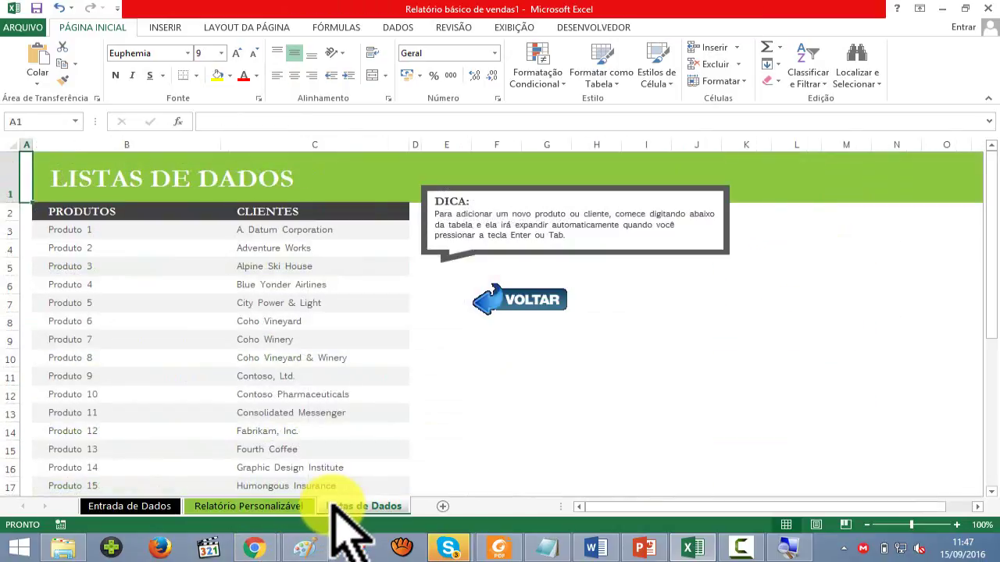
click(261, 508)
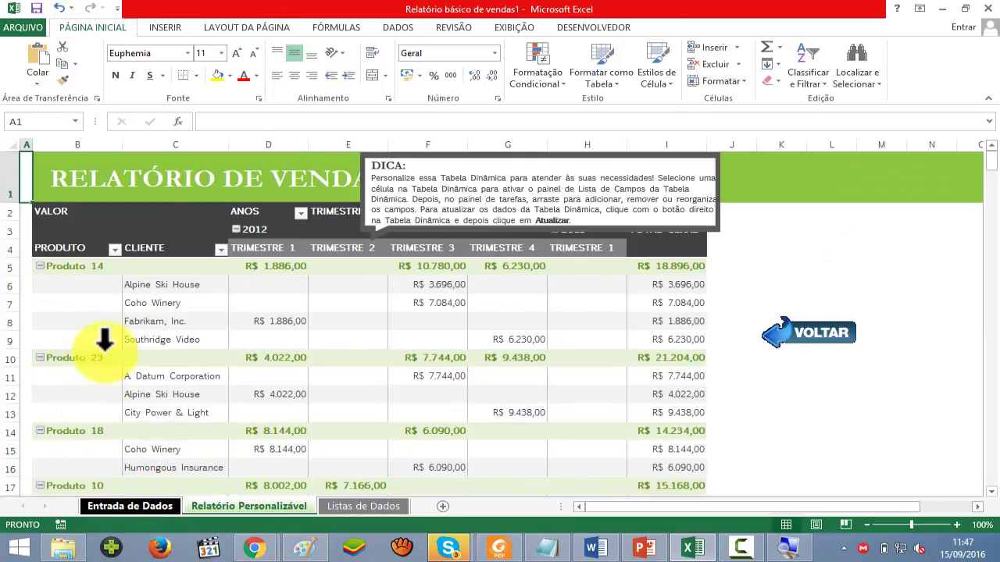
scroll(278, 462, right, 2)
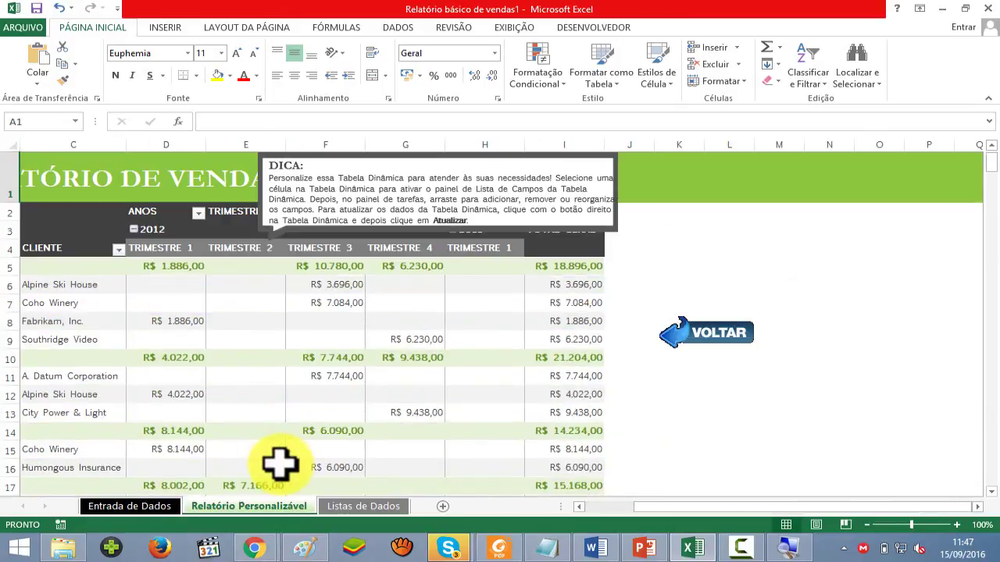
click(347, 508)
scroll(245, 398, down, 1)
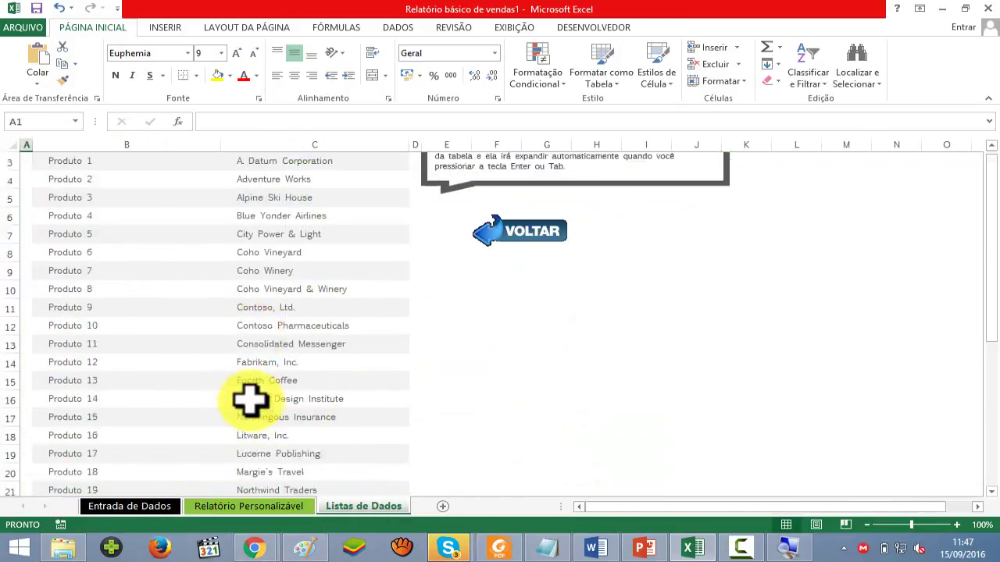
scroll(248, 398, down, 6)
scroll(250, 398, up, 7)
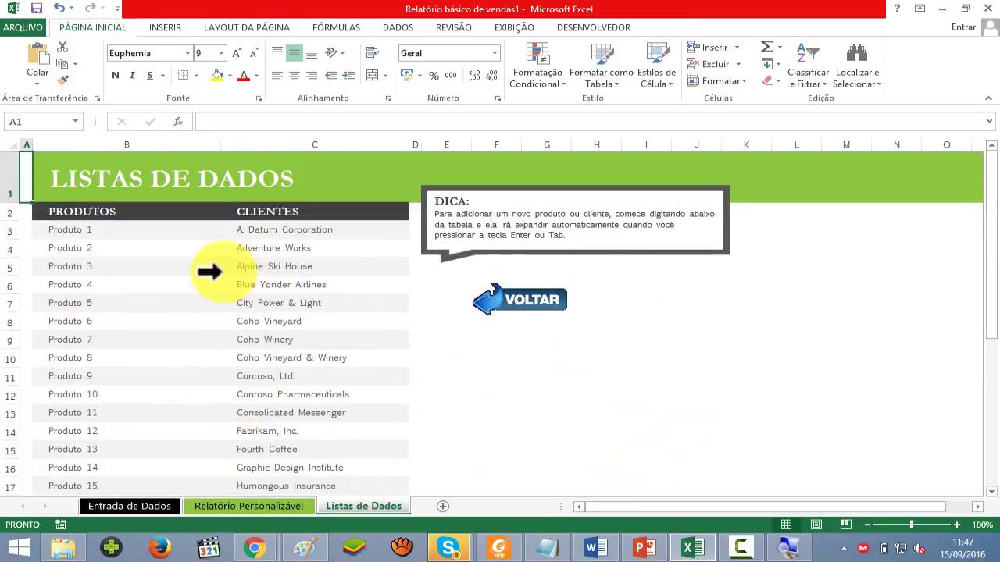
click(70, 283)
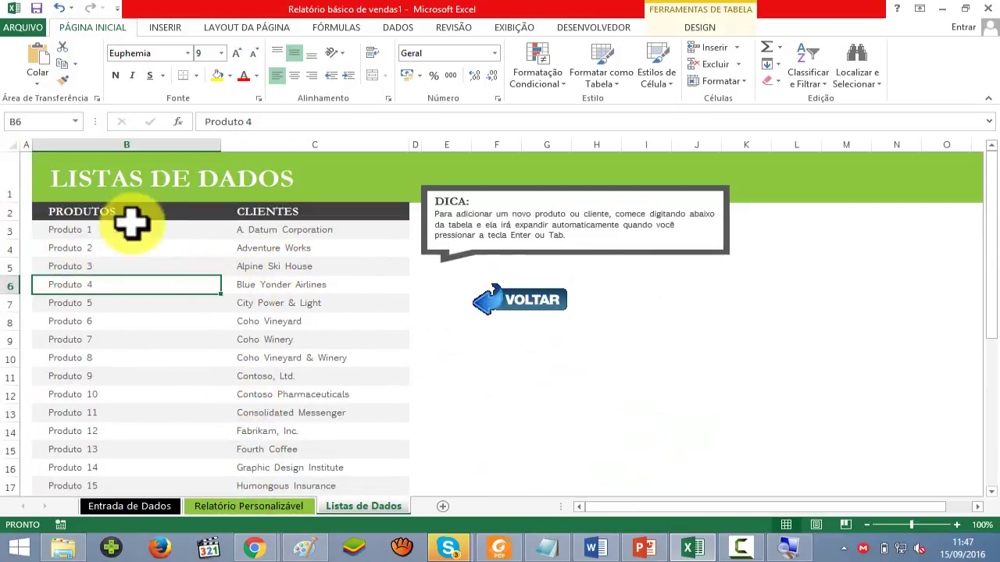
click(11, 230)
click(160, 284)
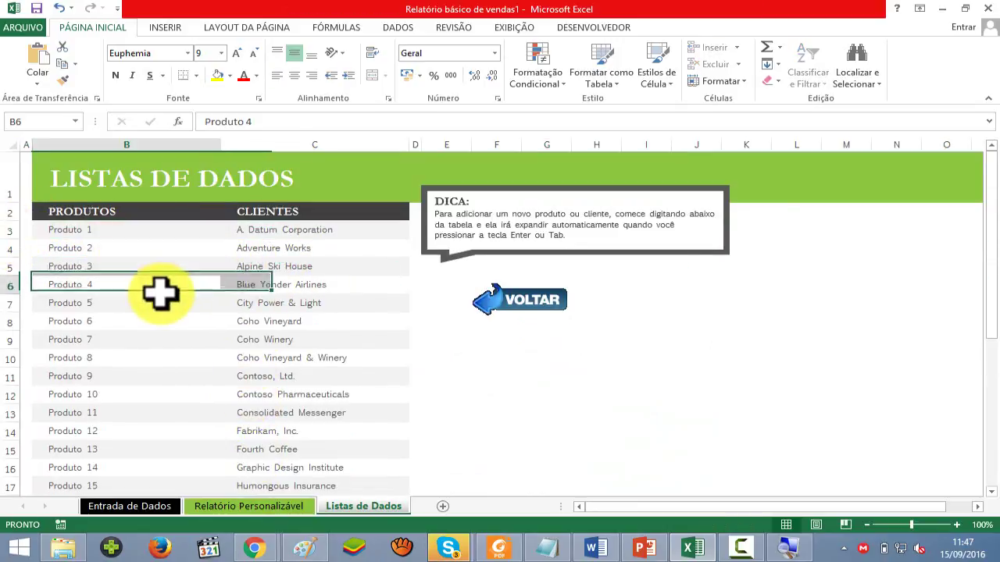
click(49, 252)
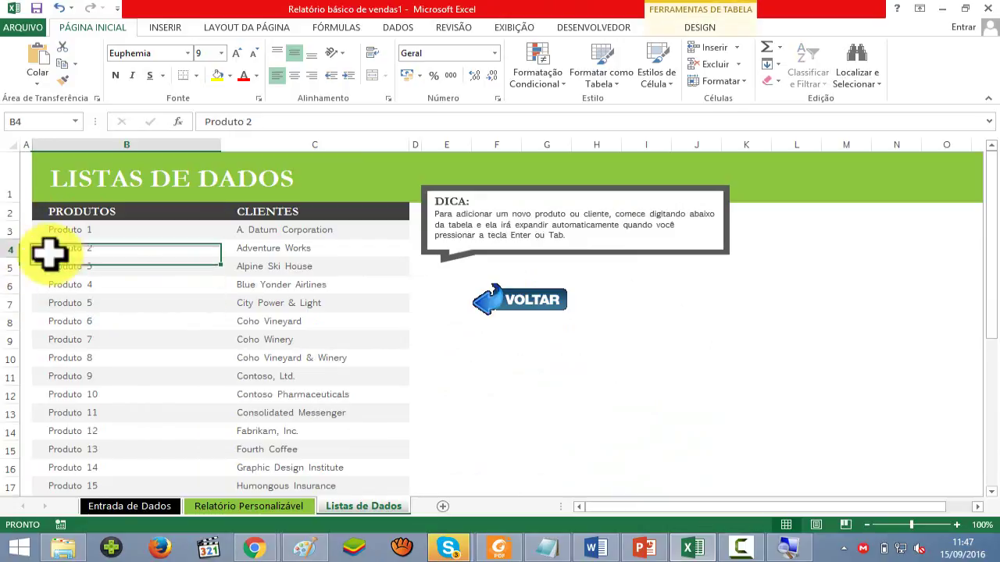
click(10, 230)
click(10, 249)
click(14, 266)
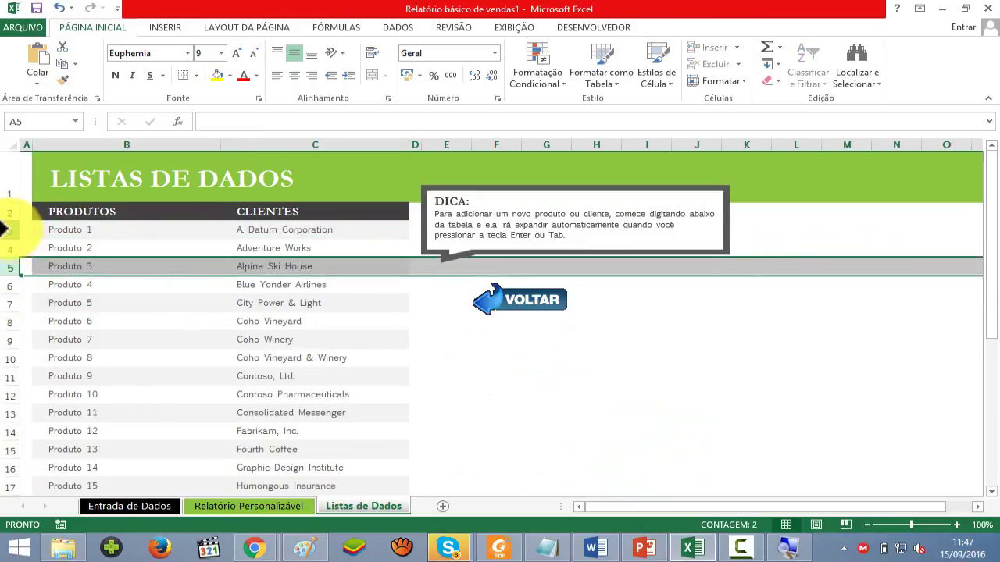
click(78, 341)
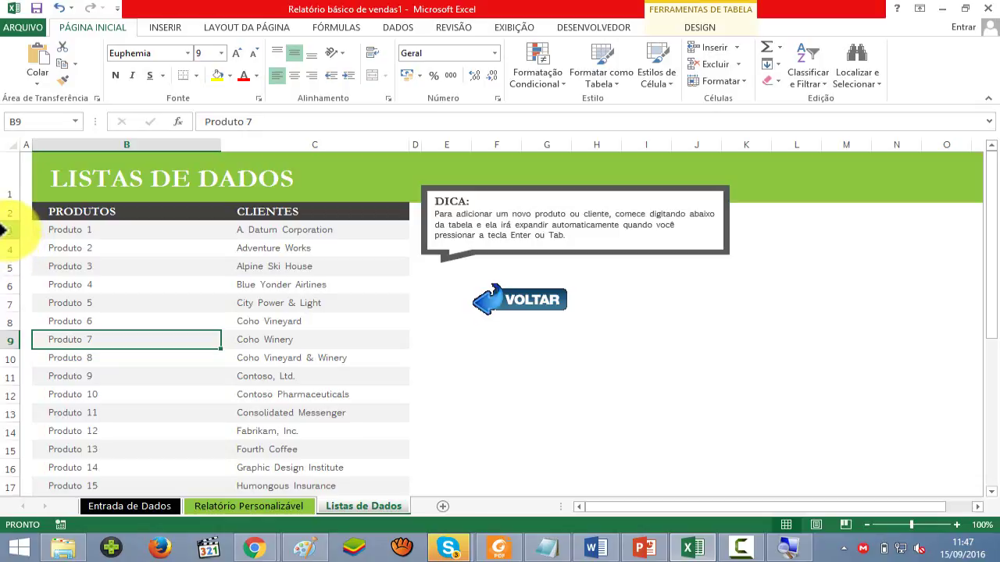
click(11, 229)
right_click(9, 230)
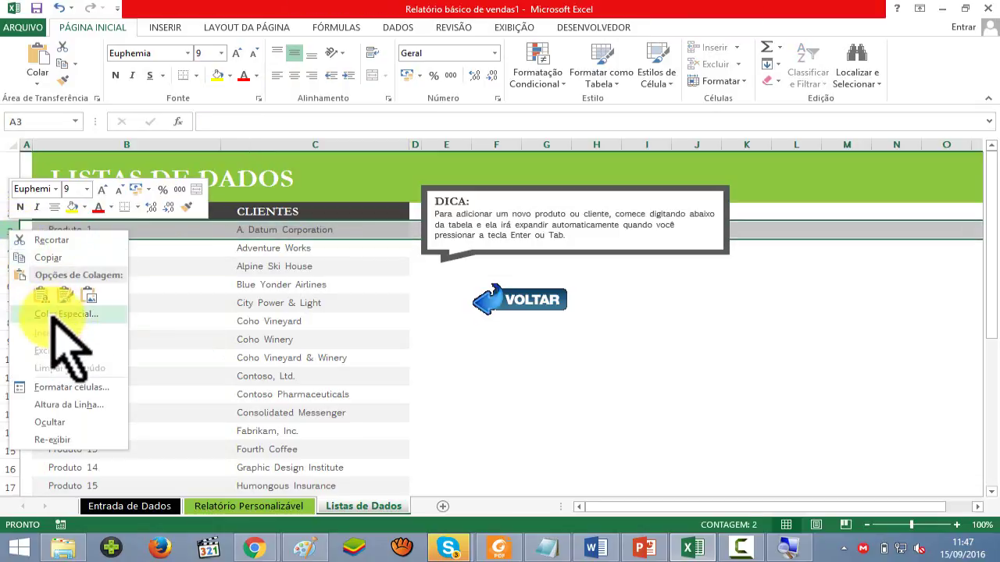
click(368, 323)
click(255, 408)
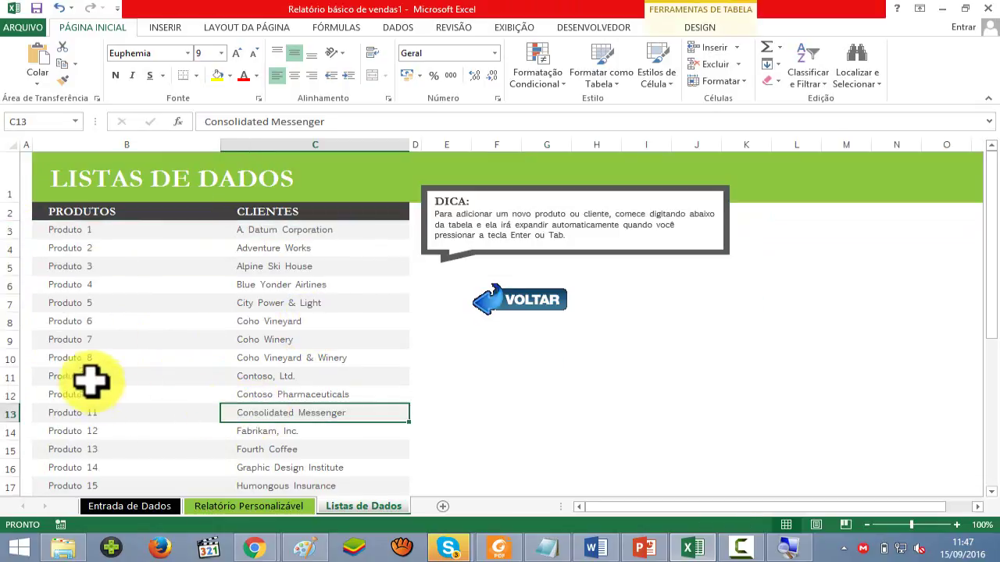
click(72, 229)
drag(195, 225, 251, 228)
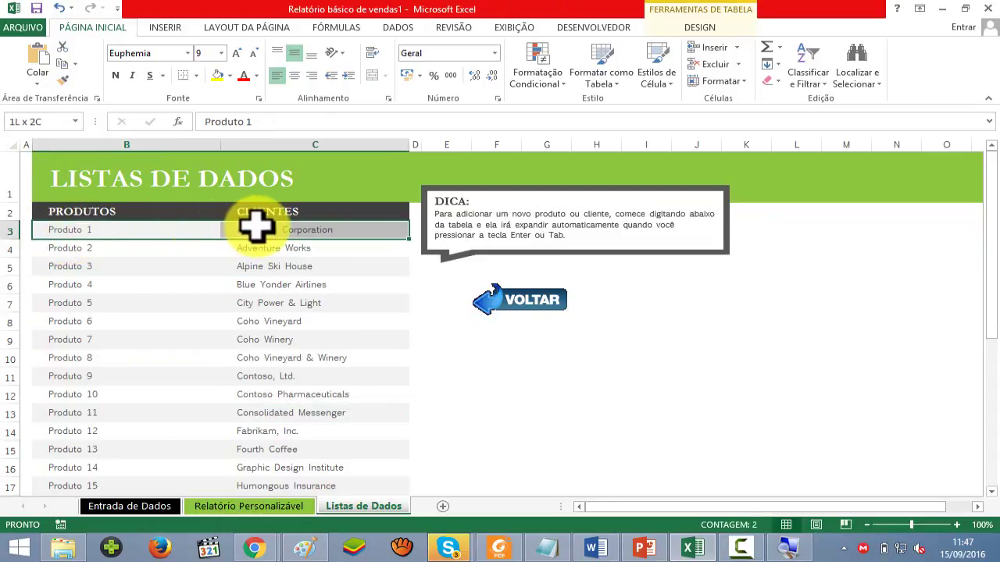
key(Delete)
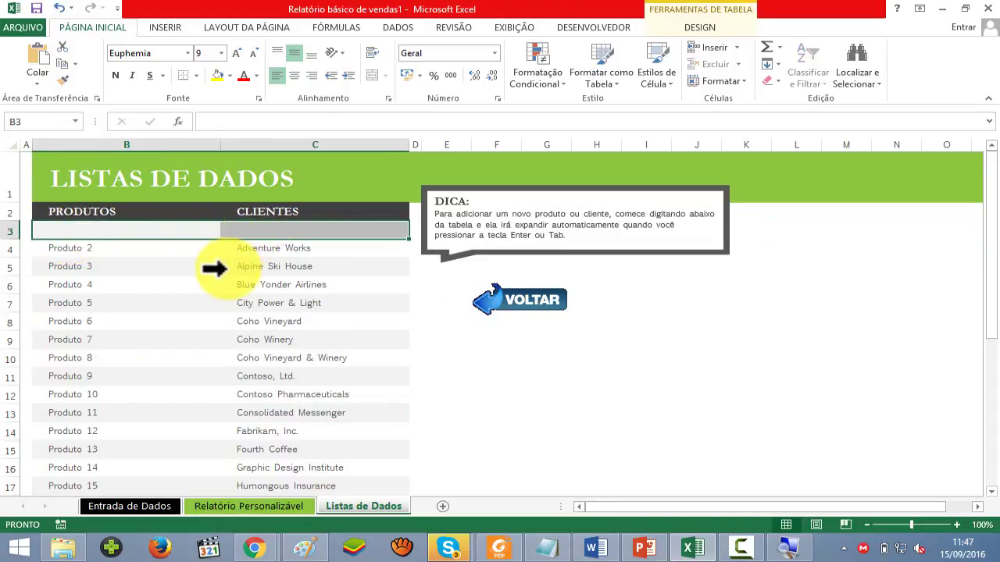
key(ctrl+z)
click(185, 288)
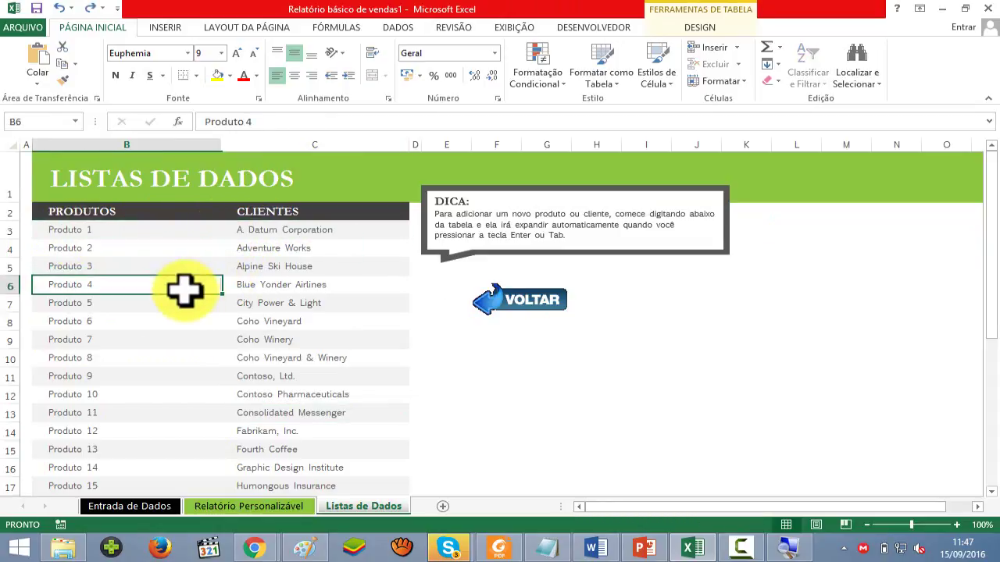
click(5, 266)
right_click(6, 266)
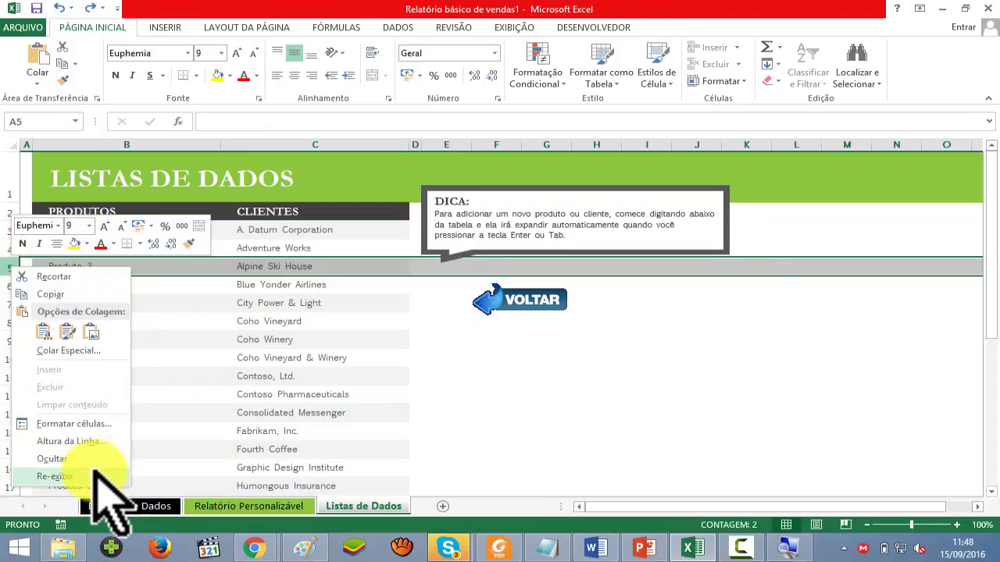
click(94, 474)
click(143, 355)
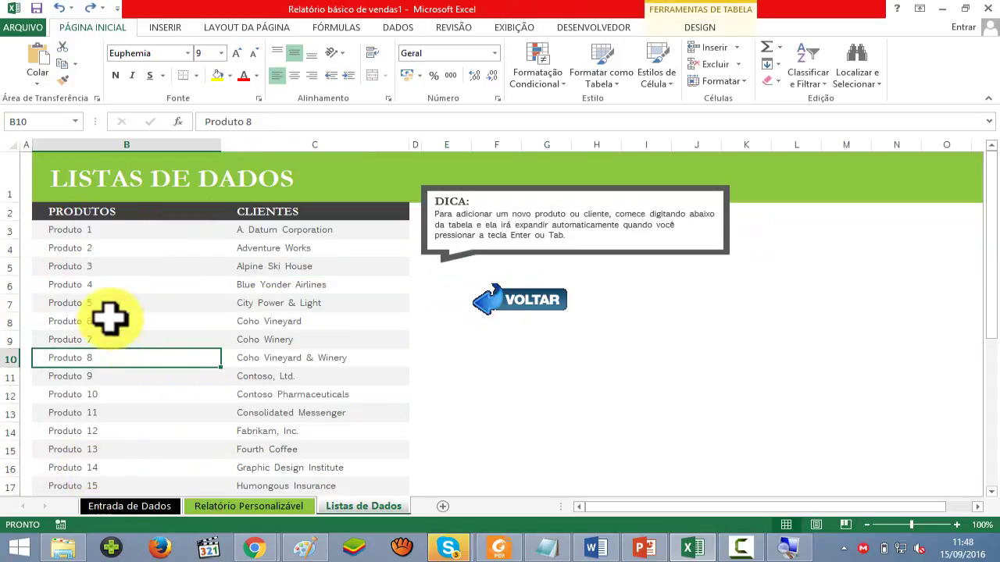
click(10, 230)
shift+click(10, 443)
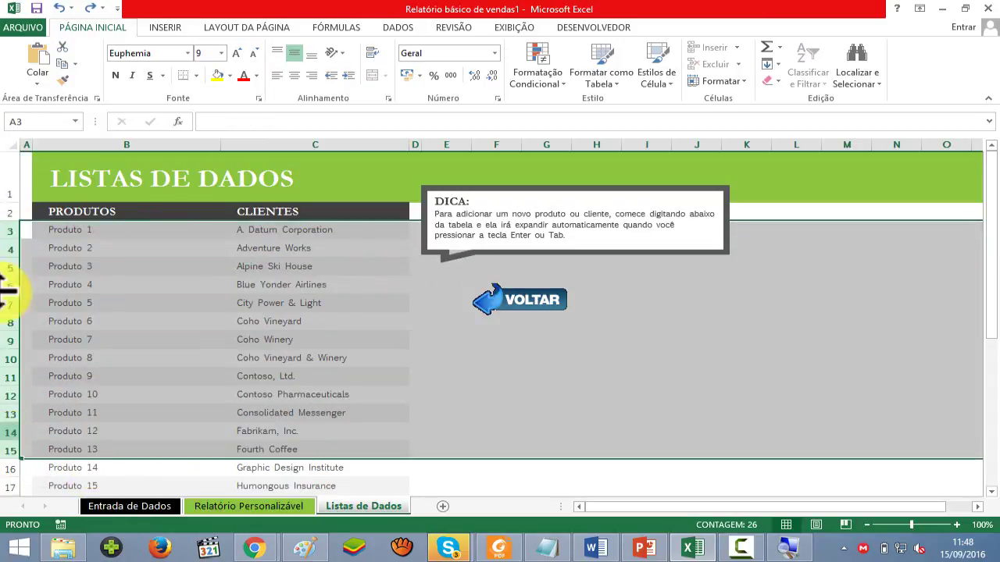
right_click(5, 229)
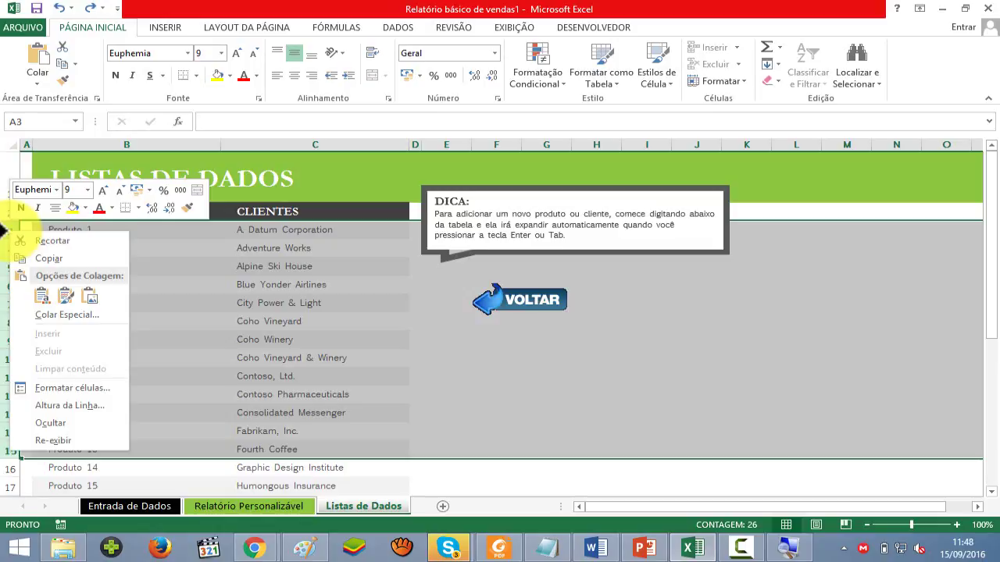
click(55, 441)
click(114, 341)
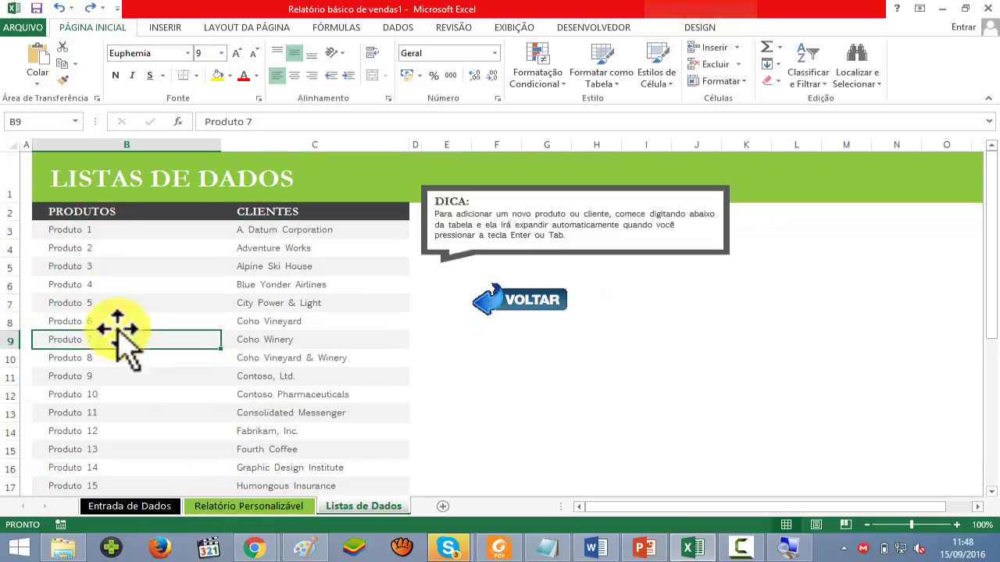
drag(7, 249, 7, 231)
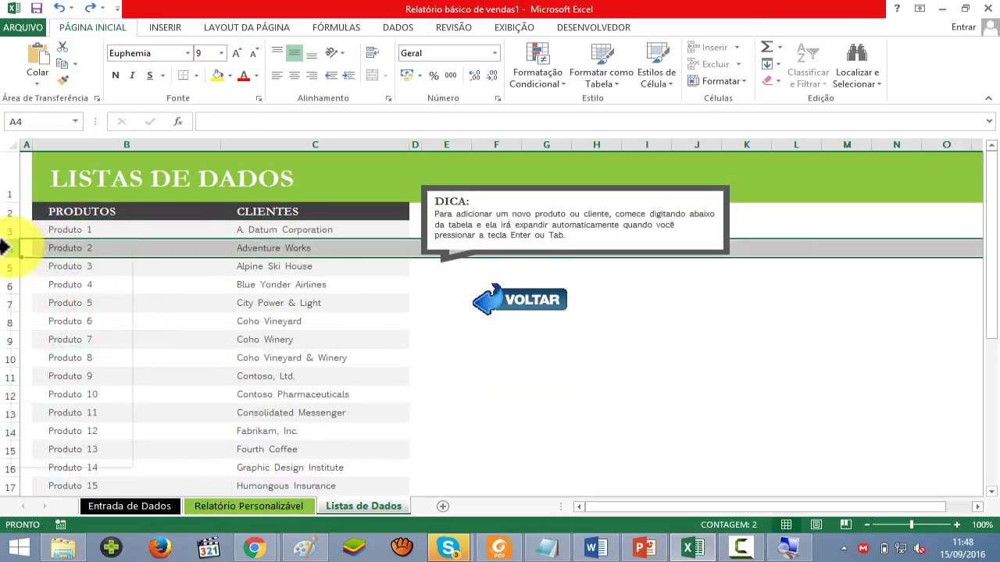
right_click(9, 247)
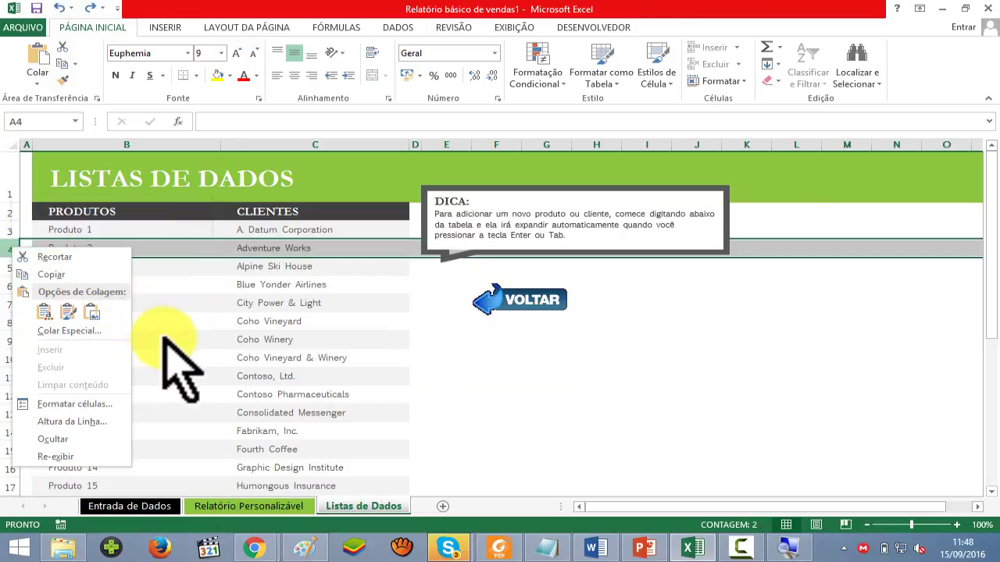
key(Escape)
click(282, 325)
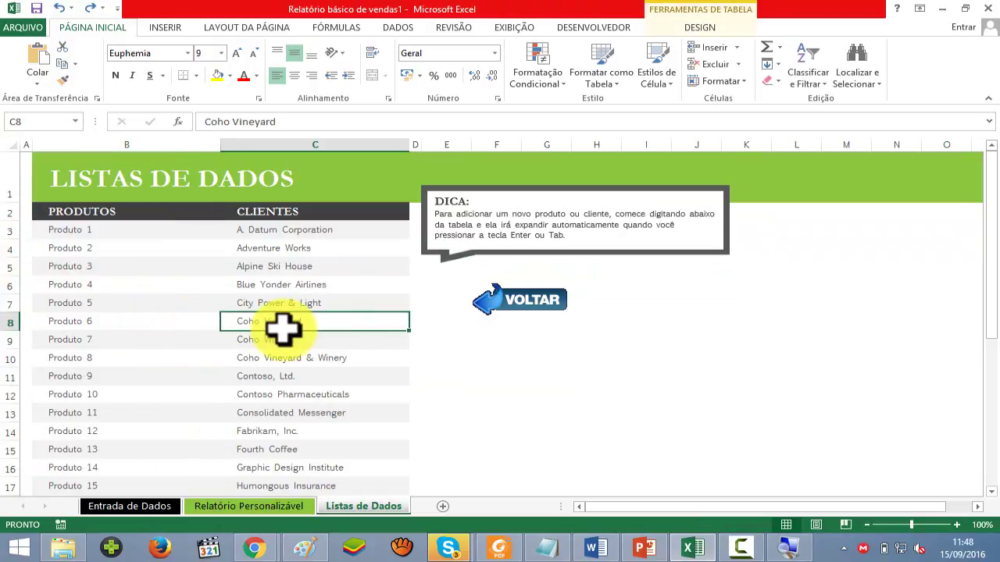
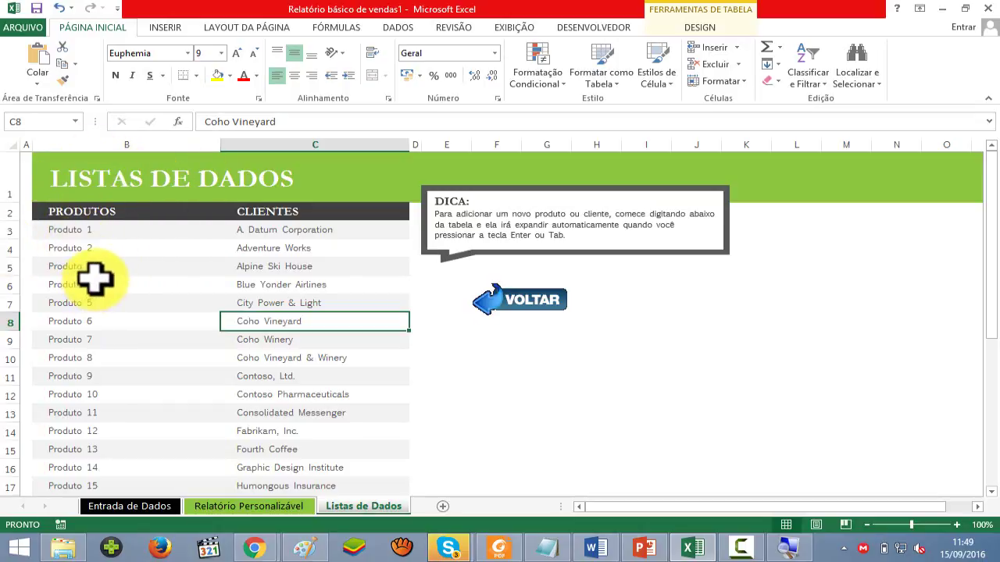
- Collapse the ribbon to enlarge the Listas de Dados sheet, then select empty cell E9
double_click(168, 27)
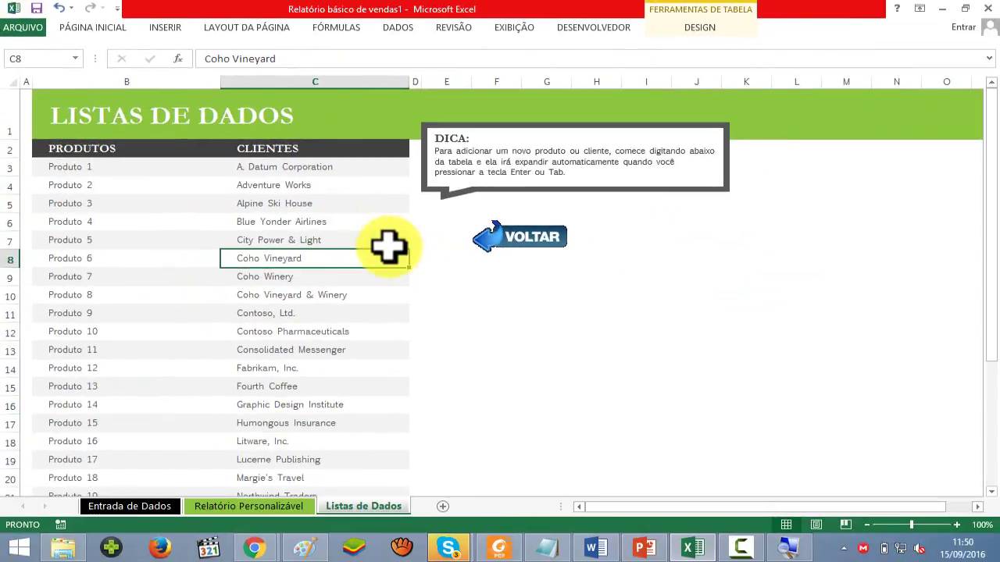
key(super)
key(super)
key(super)
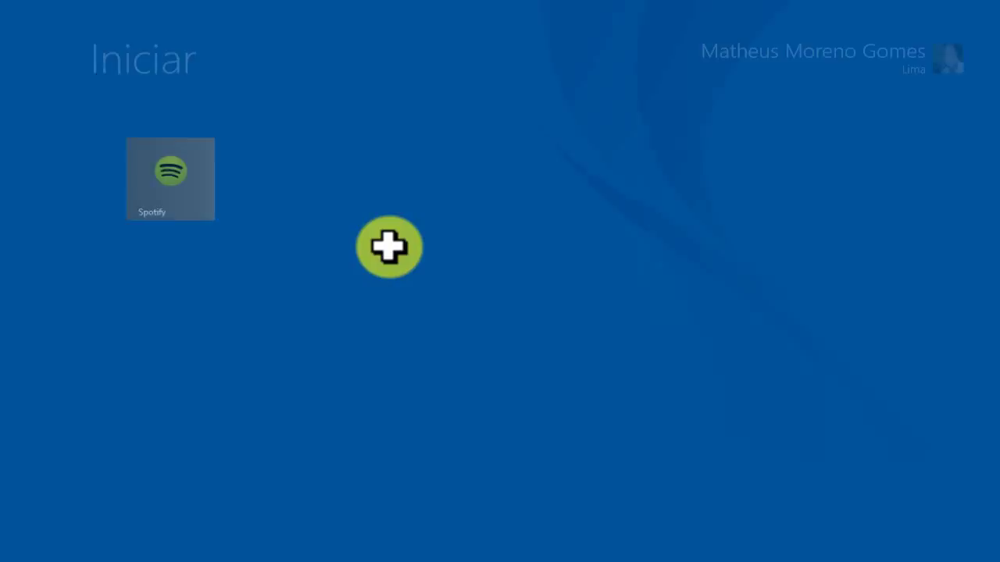
key(super)
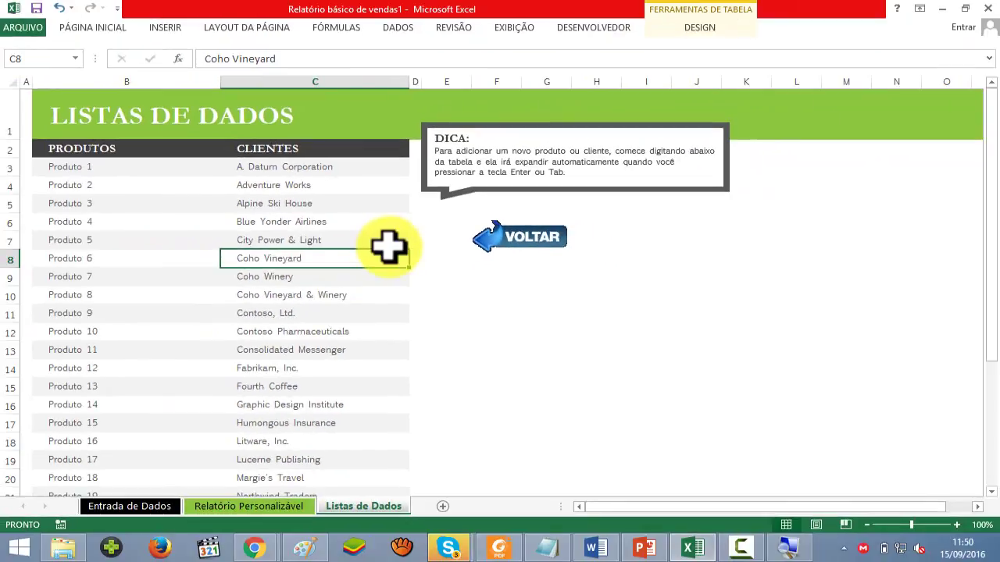
double_click(389, 247)
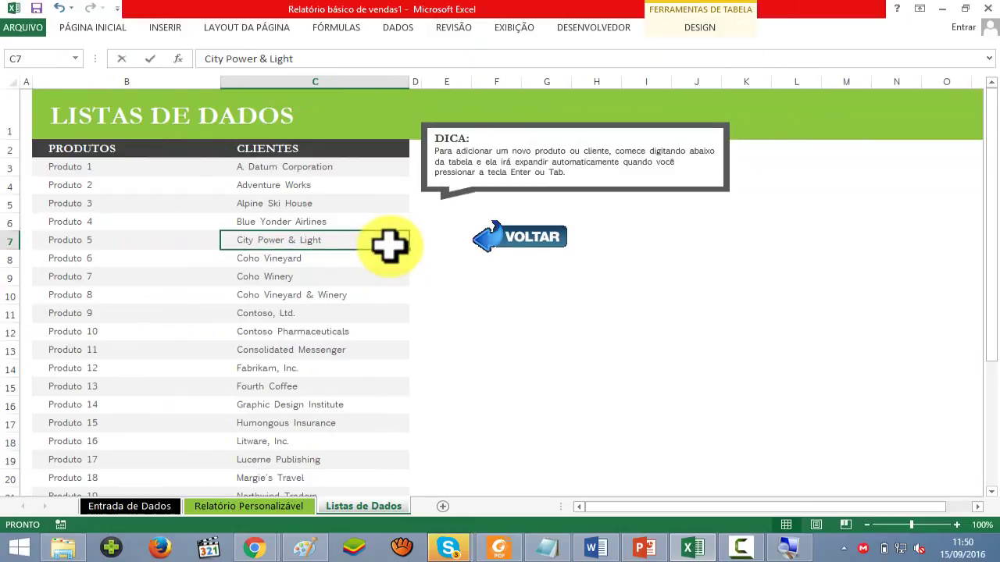
click(459, 244)
click(456, 271)
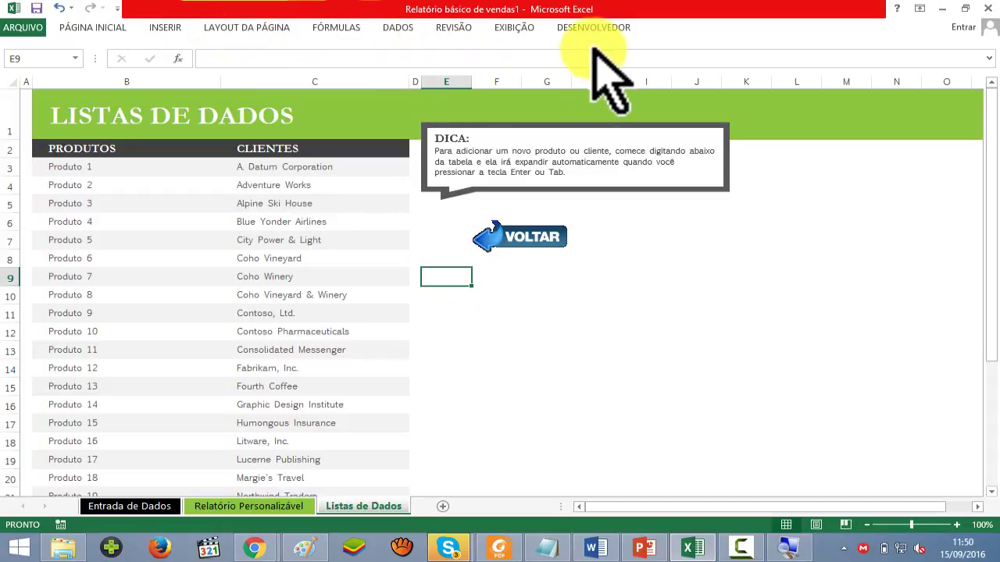
- Expand the ribbon, switch to Exibição, and check the still-empty macro list in Exibir Macros
click(161, 26)
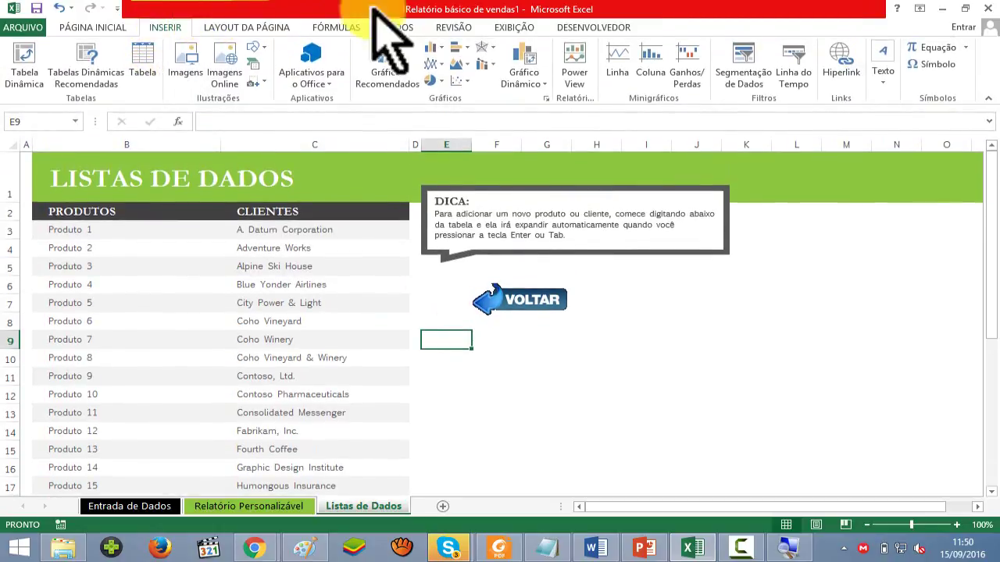
click(500, 31)
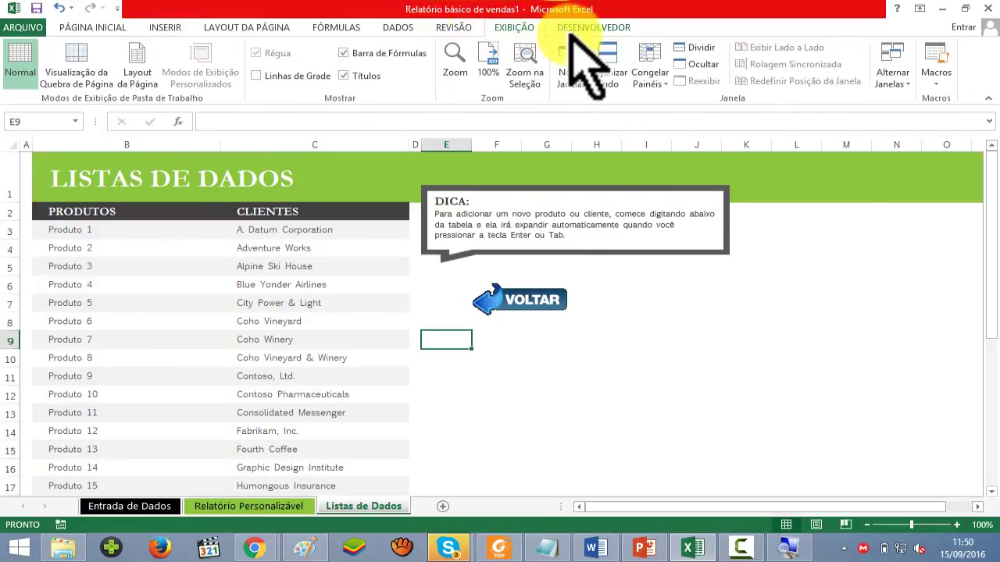
click(936, 77)
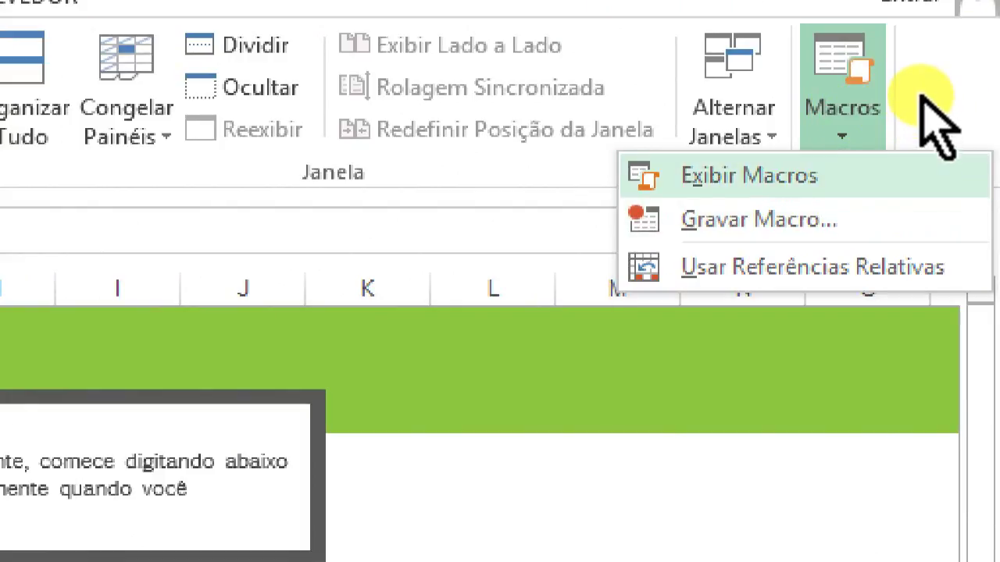
key(Return)
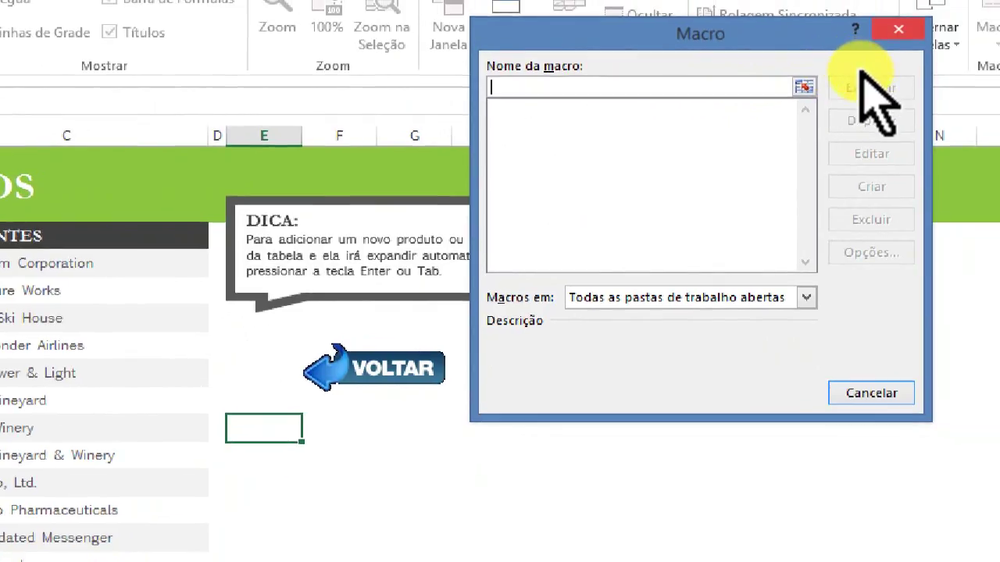
key(Escape)
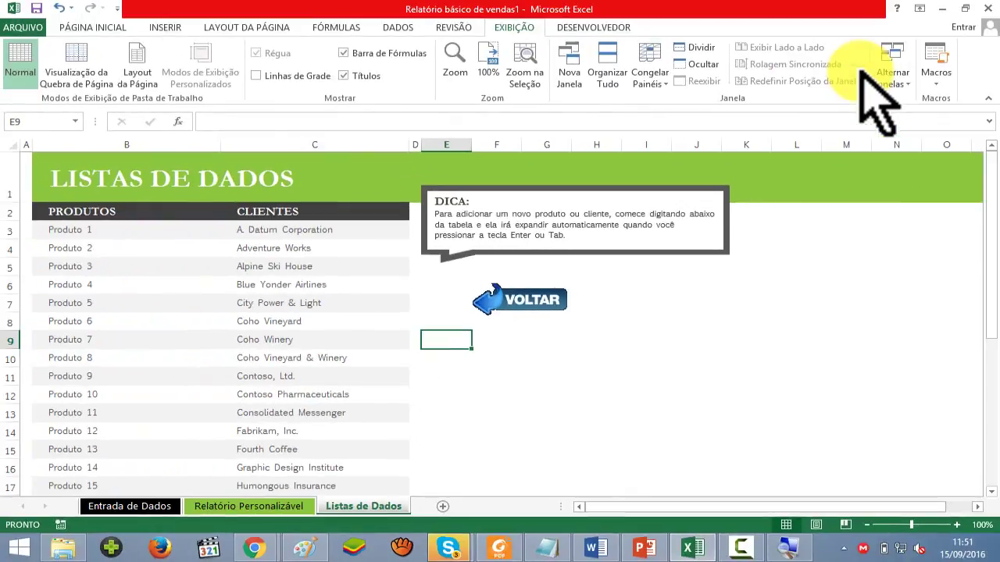
- Open the Macros dropdown on the Exibição tab
click(940, 81)
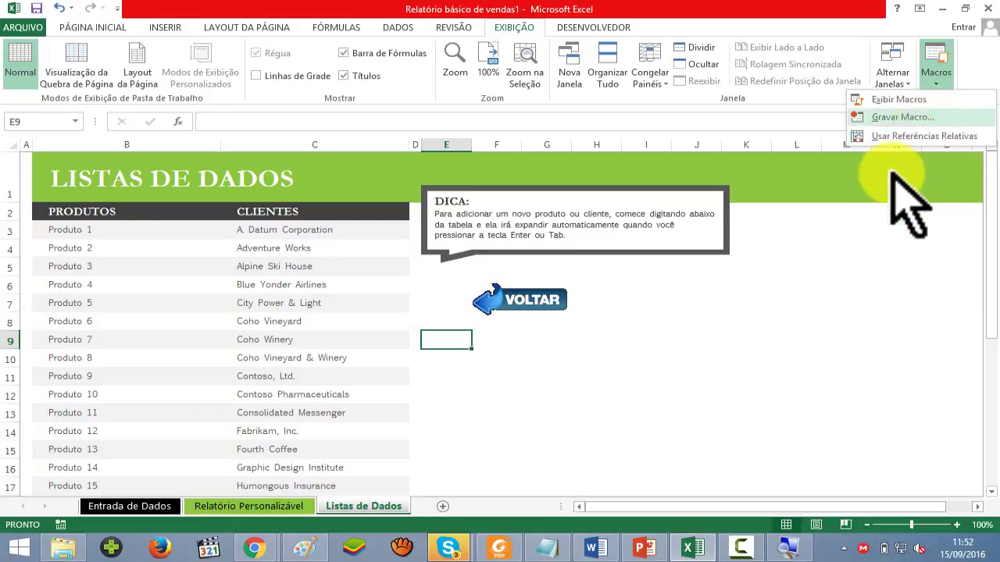
- Dismiss the Macros dropdown, return to Página Inicial, and select cell F10 below the VOLTAR image
click(859, 199)
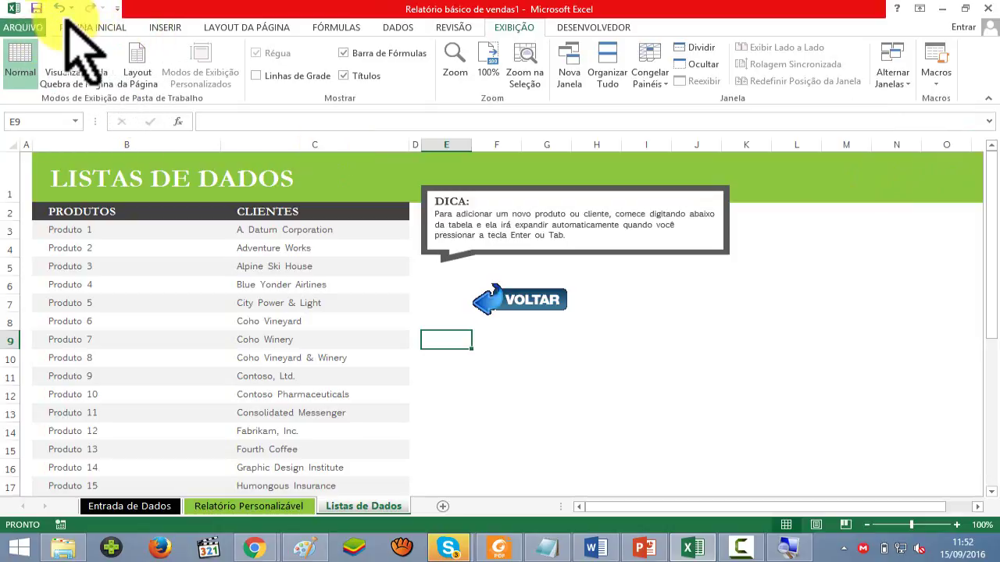
click(92, 27)
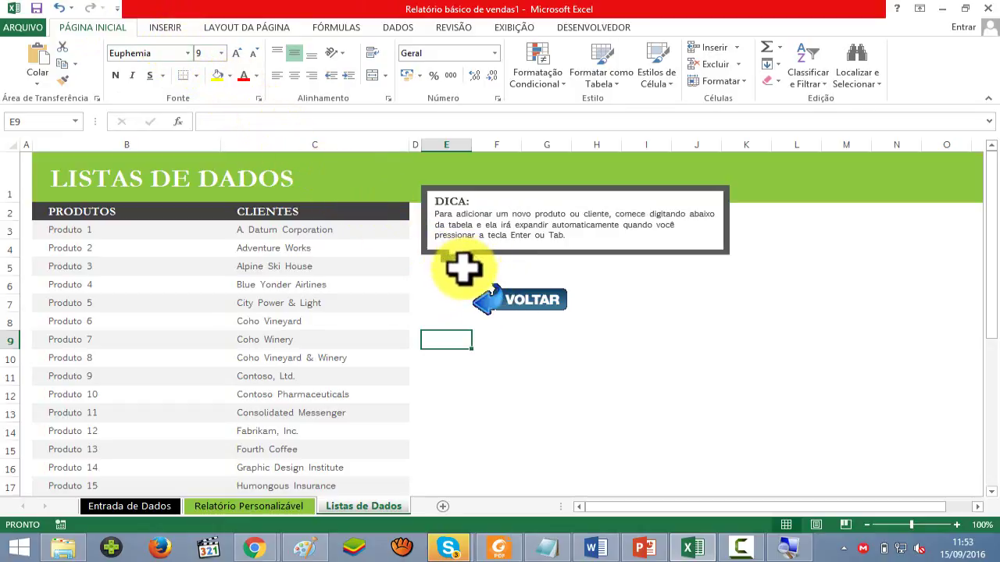
click(500, 358)
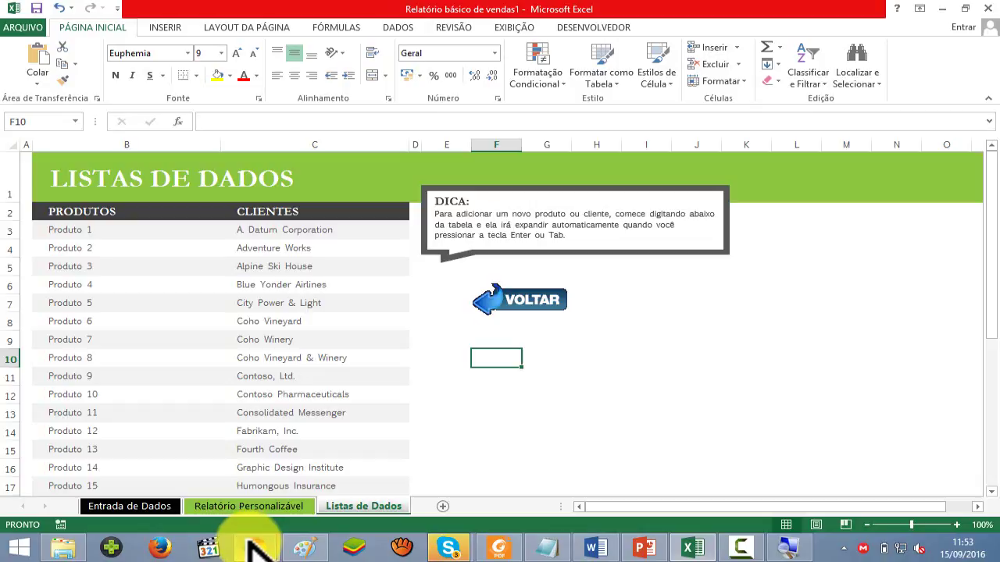
mouse_move(250, 544)
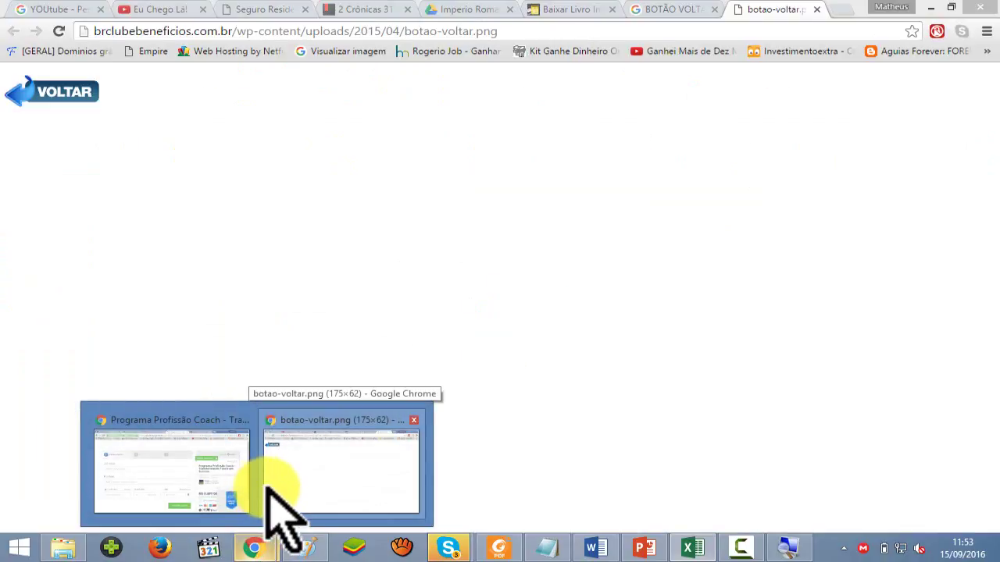
- Search Google in Chrome for 'BOTAO IMPRIMIR'
click(265, 486)
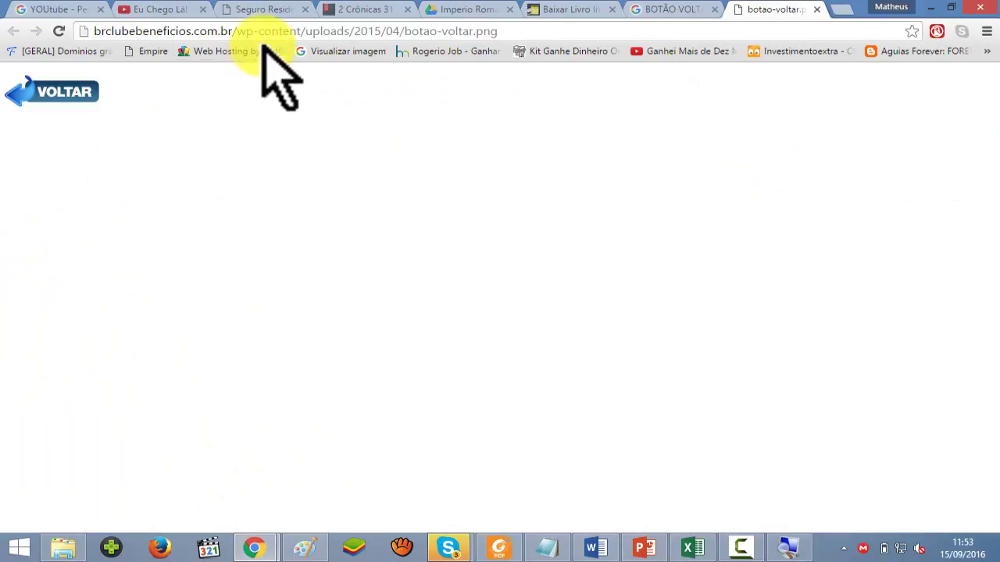
click(269, 31)
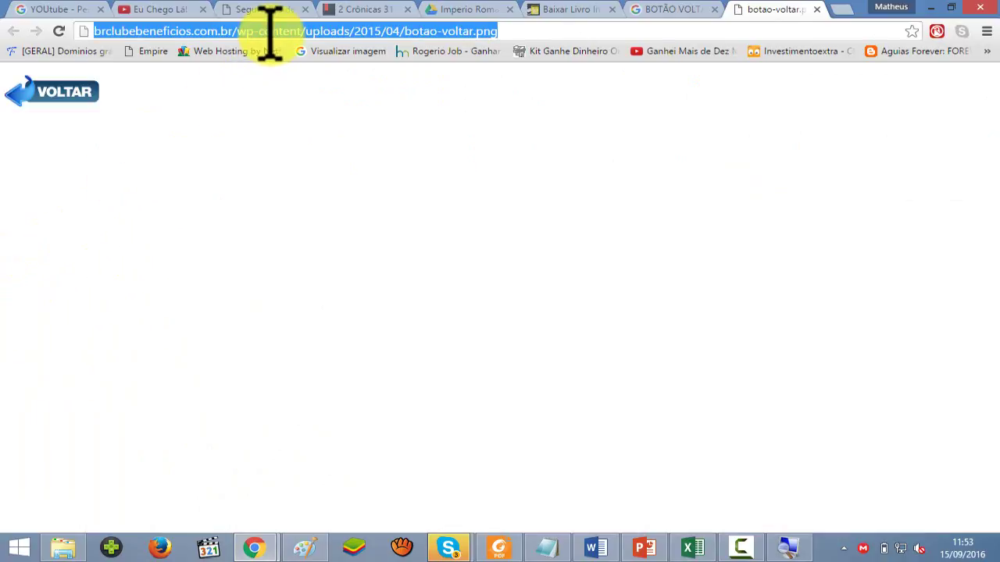
key(BackSpace)
text(BOTAO )
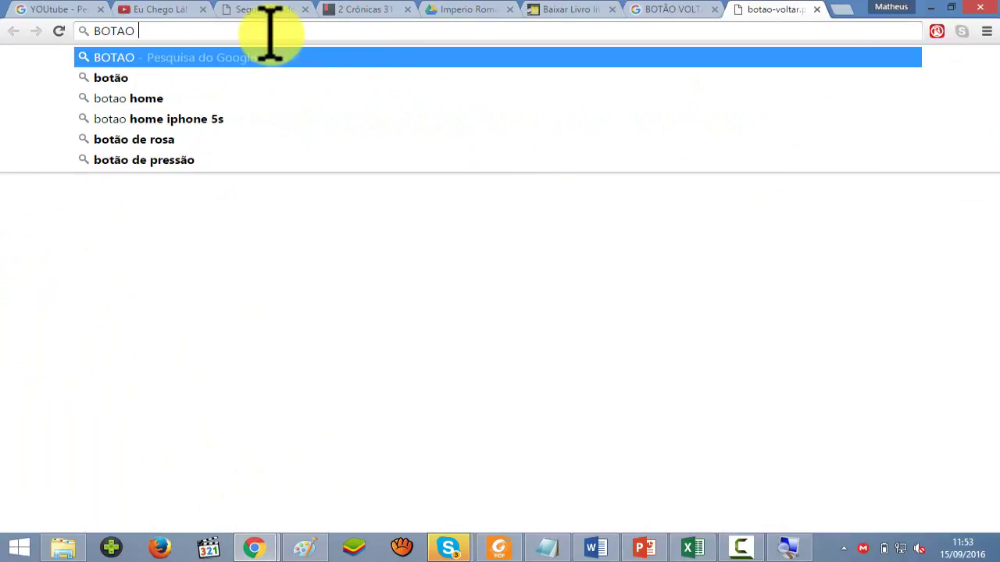
text(IMPRIM)
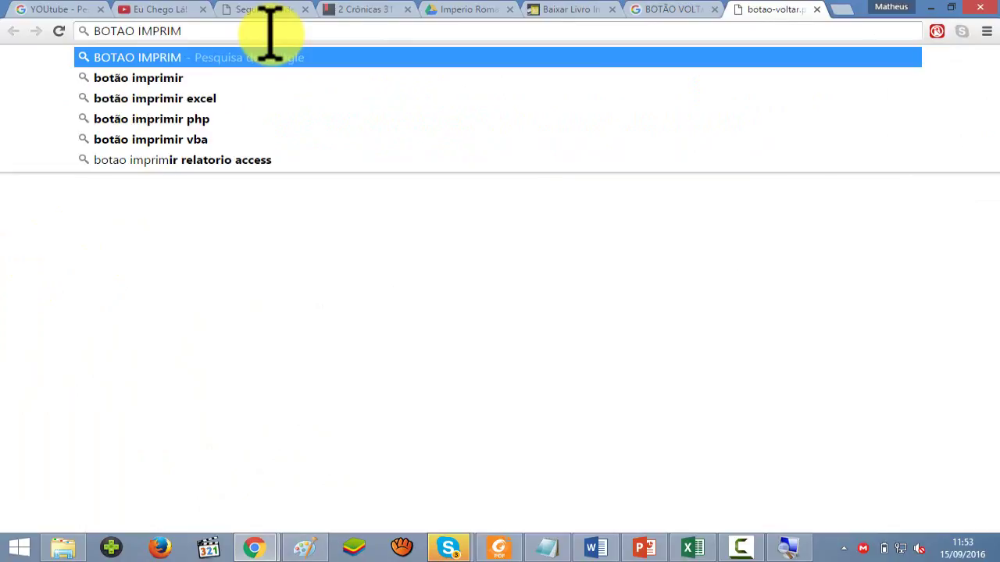
text(IR)
key(Return)
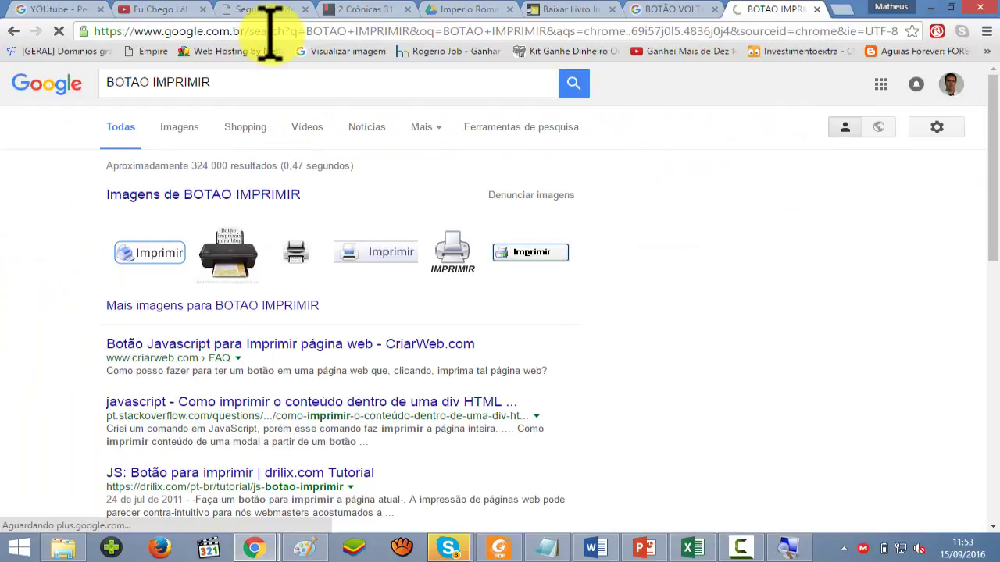
- Copy the first Imprimir button image result and return to the Excel workbook
click(127, 252)
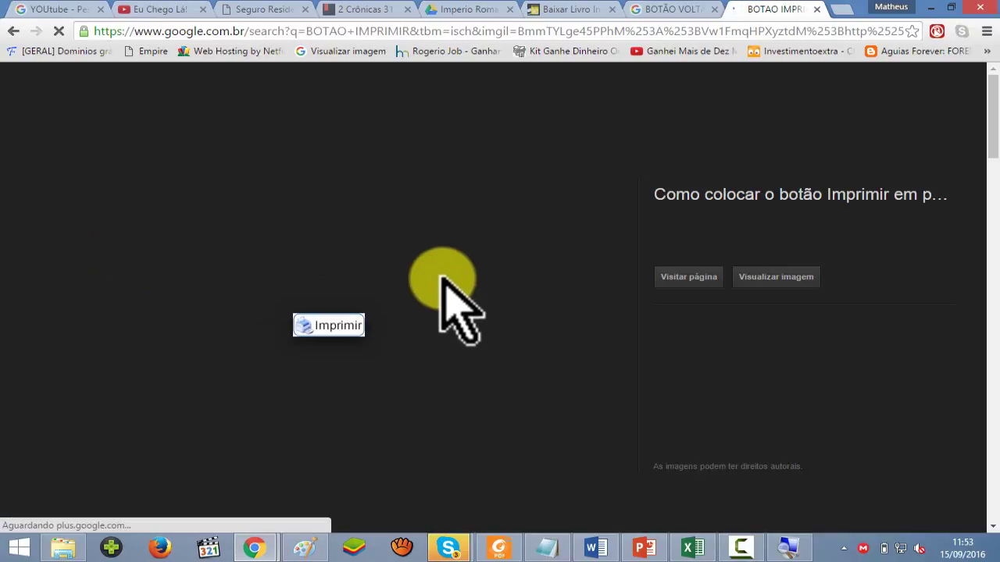
right_click(557, 297)
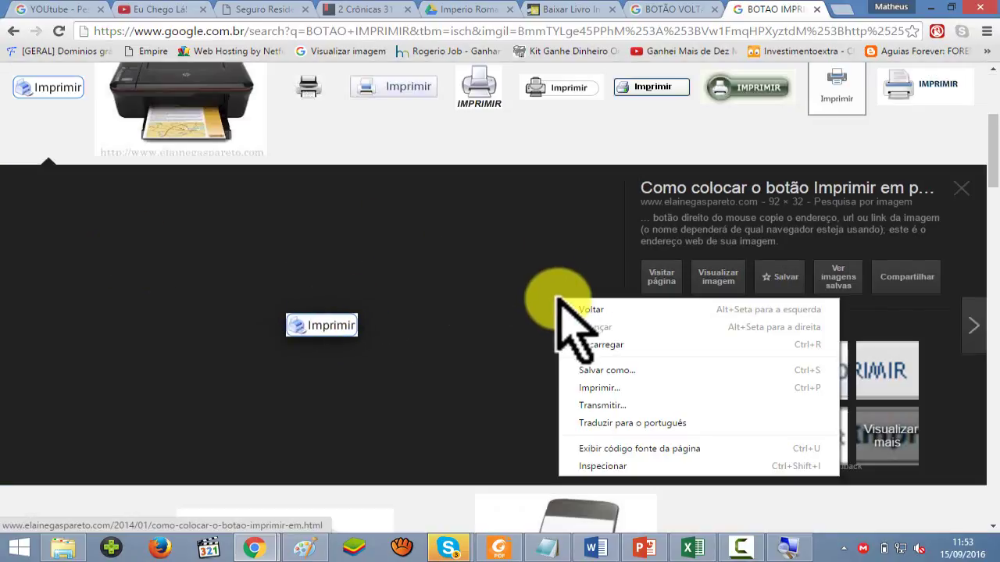
right_click(328, 322)
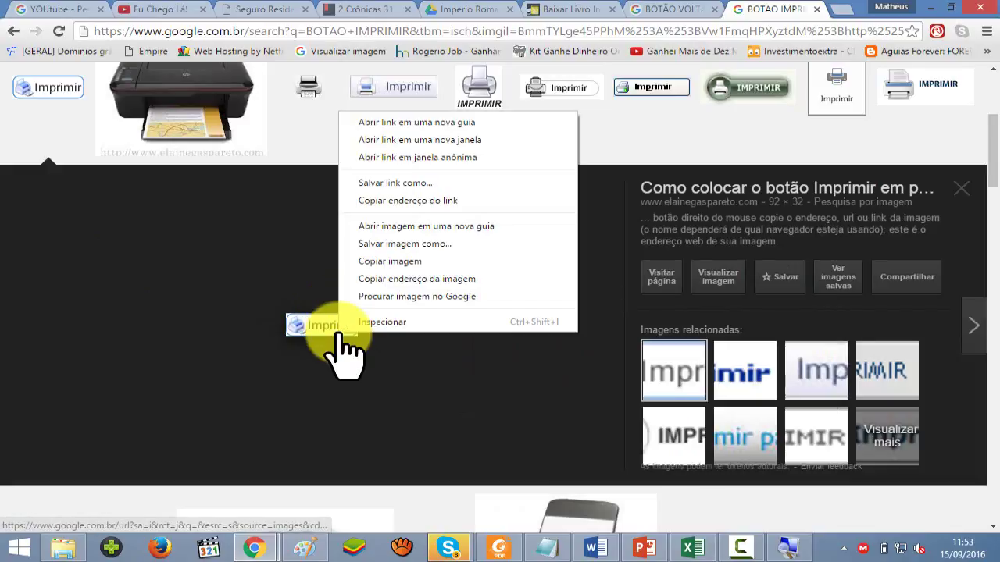
click(385, 260)
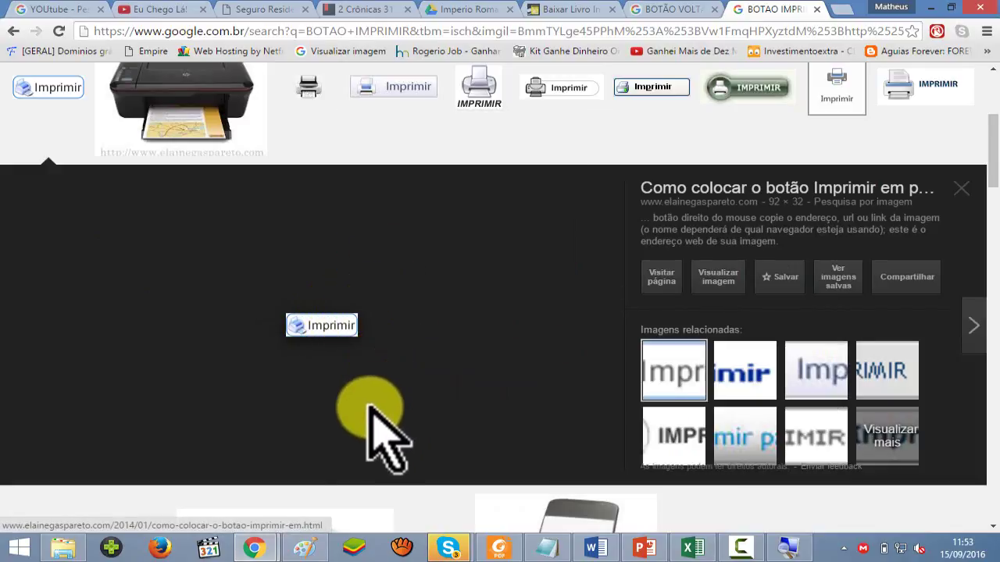
click(695, 547)
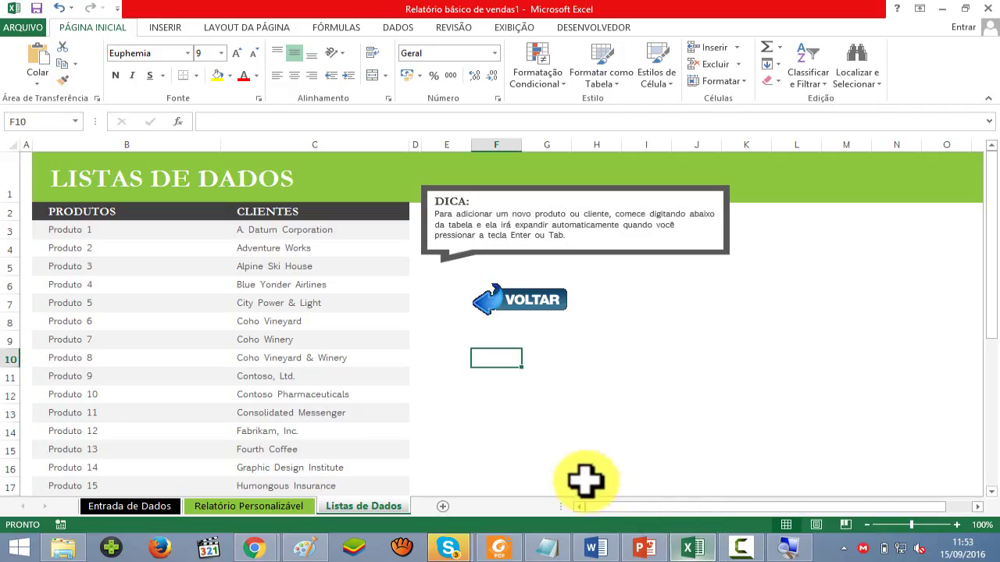
- Paste the Imprimir image as a Bitmap via Colar Especial at cell F11, under VOLTAR
click(510, 375)
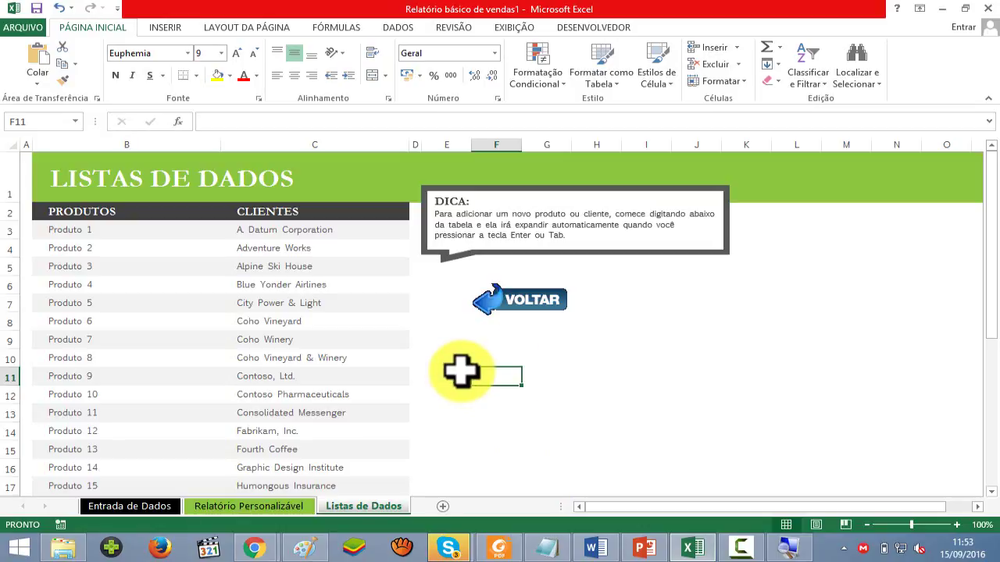
click(35, 78)
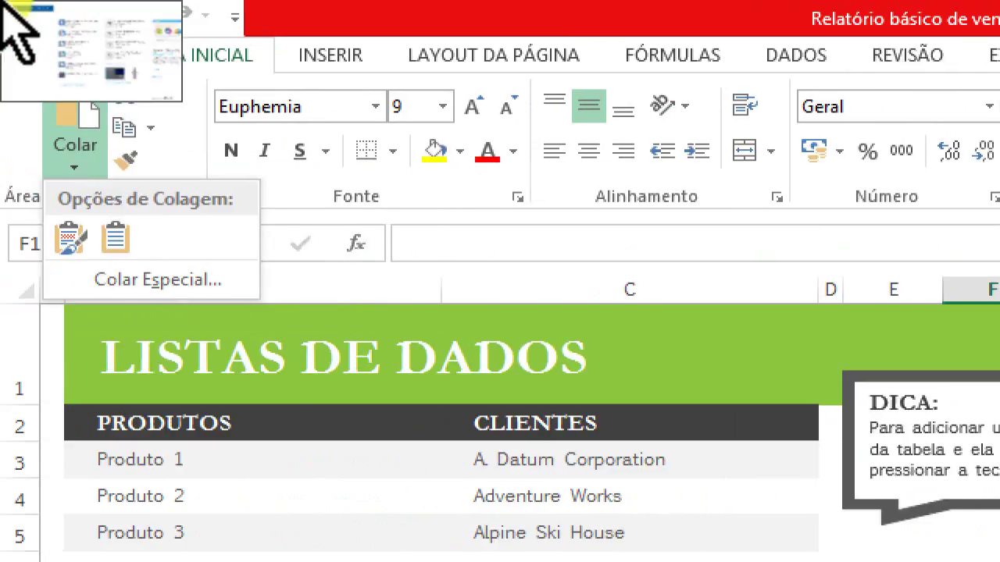
click(75, 129)
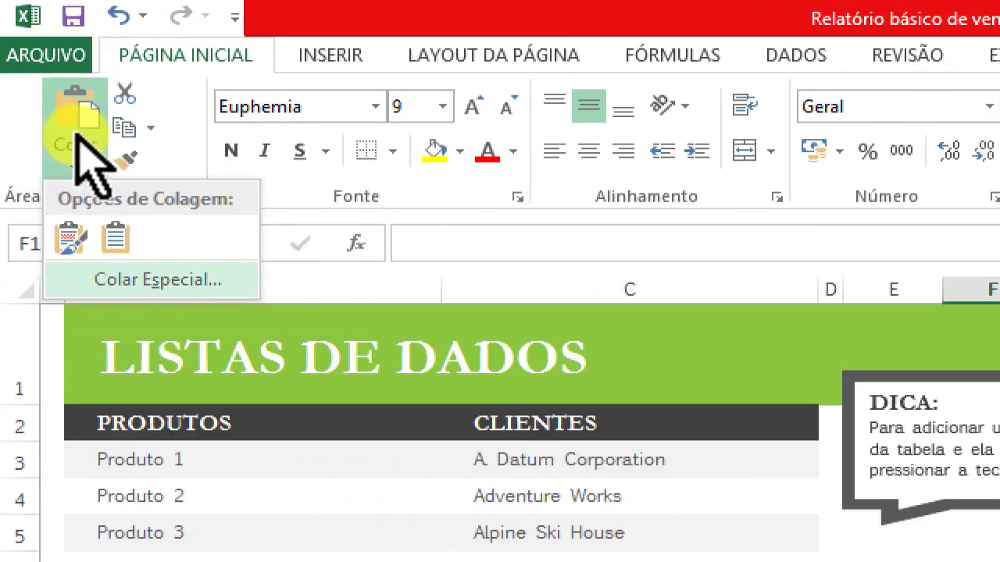
key(Return)
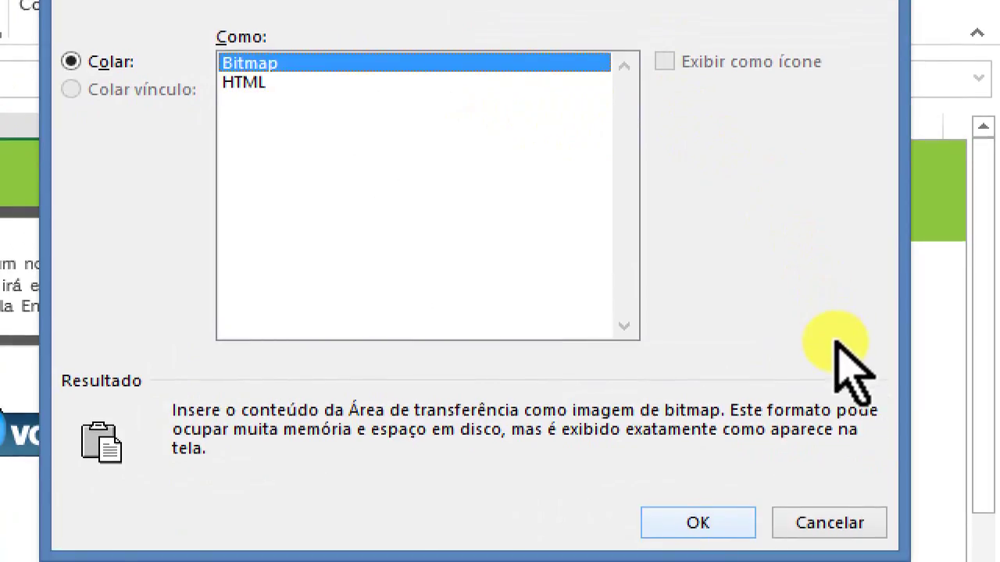
key(Return)
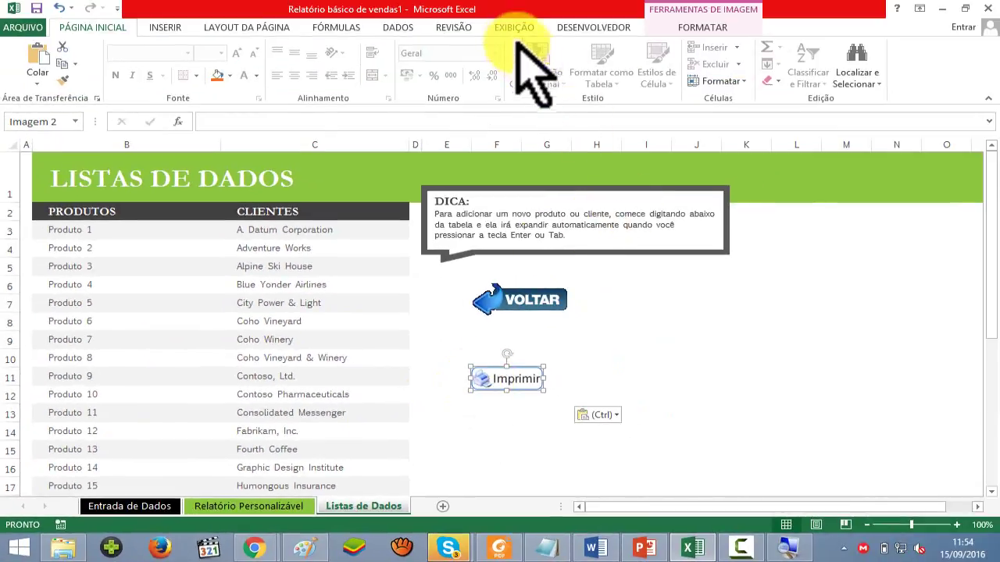
click(519, 28)
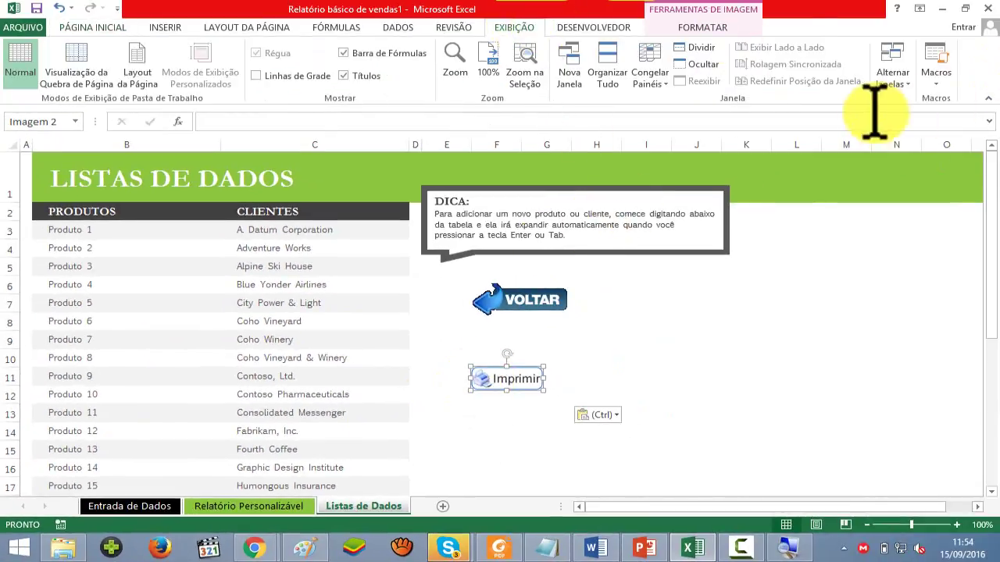
click(931, 82)
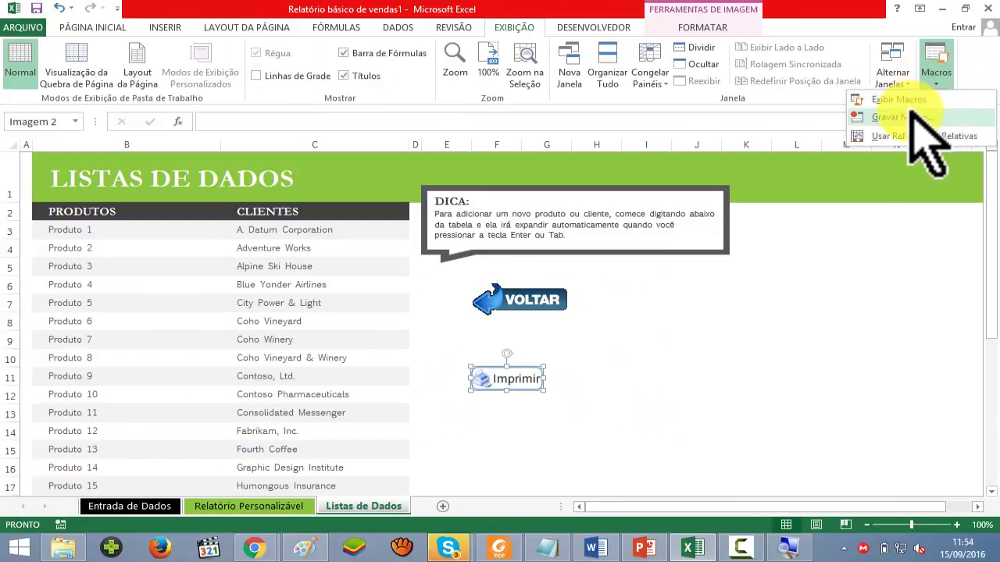
- Replace the default Macro1 name with IMPRIMIR in the Gravar Macro dialog
click(912, 118)
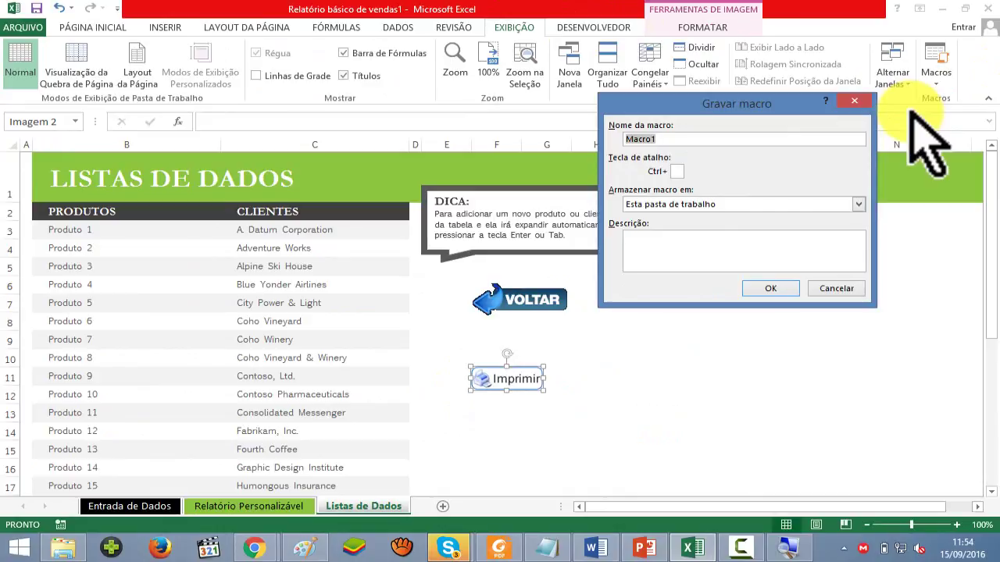
key(BackSpace)
text(IM)
text(P)
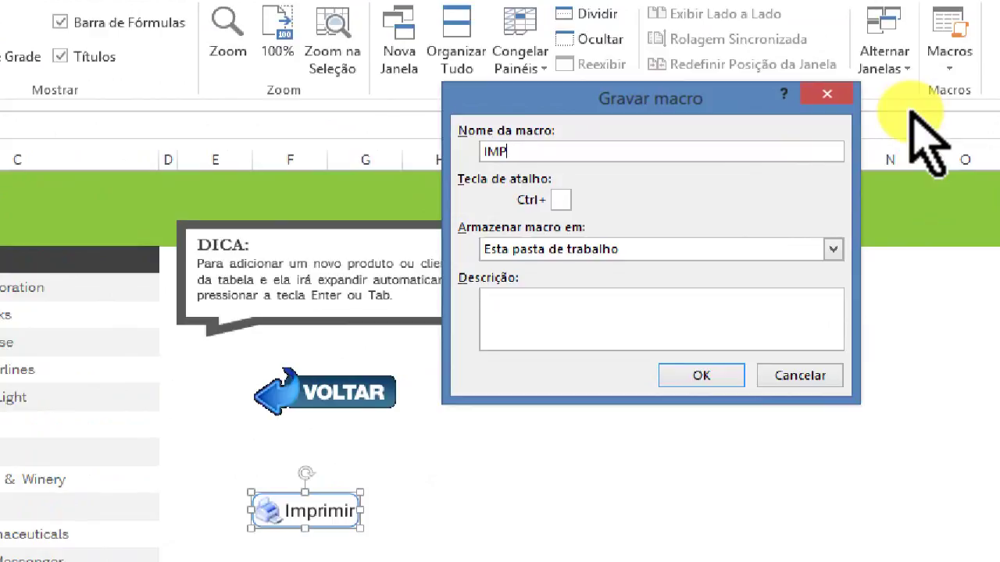
text(RIMIR)
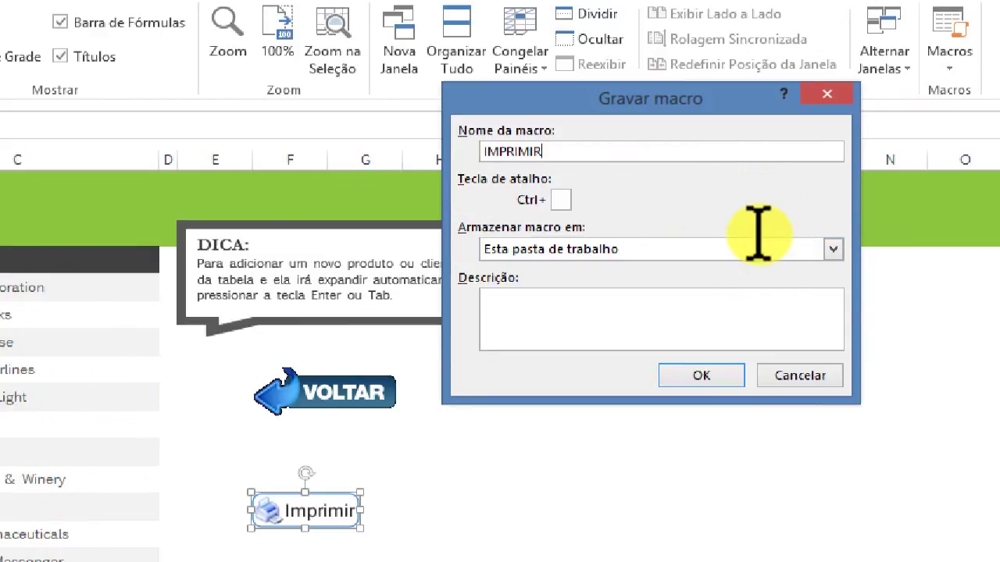
key(Tab)
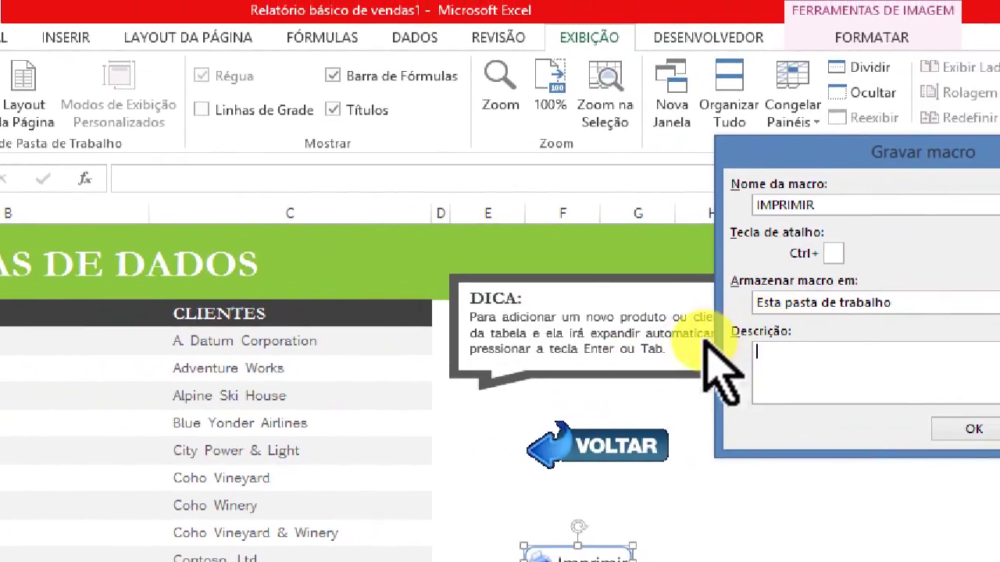
- Enter the description 'ESTE BOTAO IMPRIMI A LISTA DE DADOS' and start recording
text(EST)
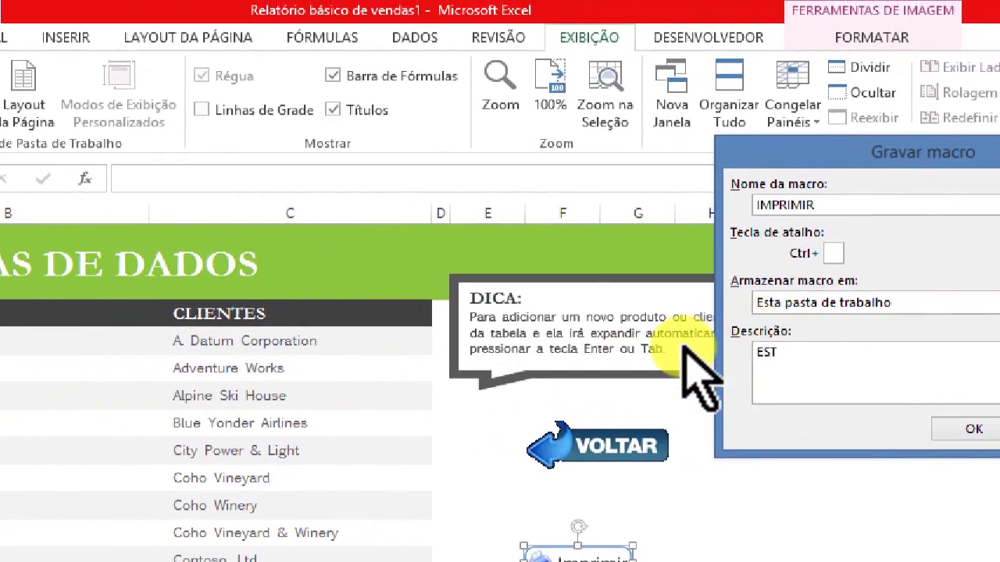
text(E BO)
text(TAO IMPRIMI )
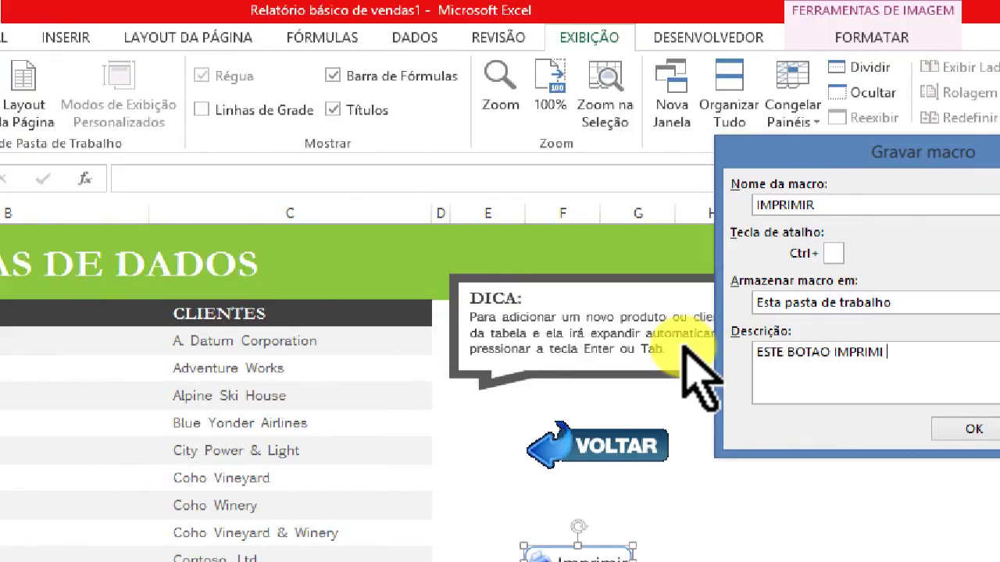
text(A LISTA DE DADOS)
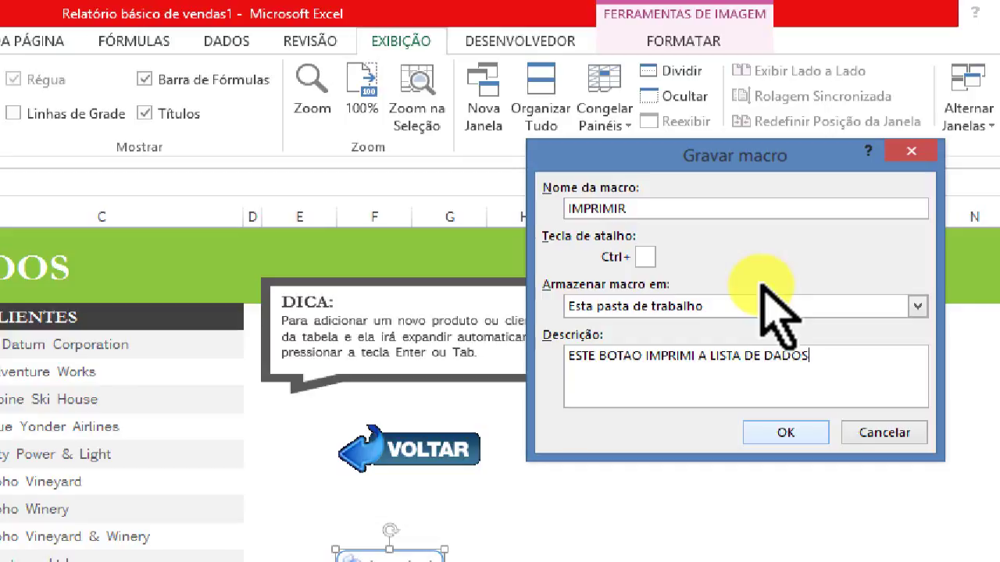
key(Return)
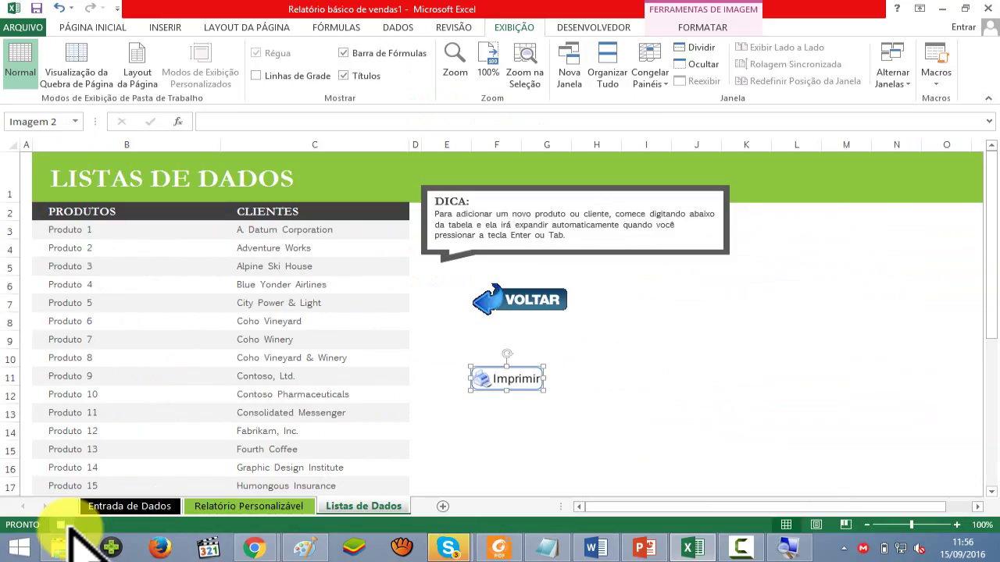
- Print the Listas de Dados sheet from Arquivo > Imprimir, then stop the macro recording
click(32, 28)
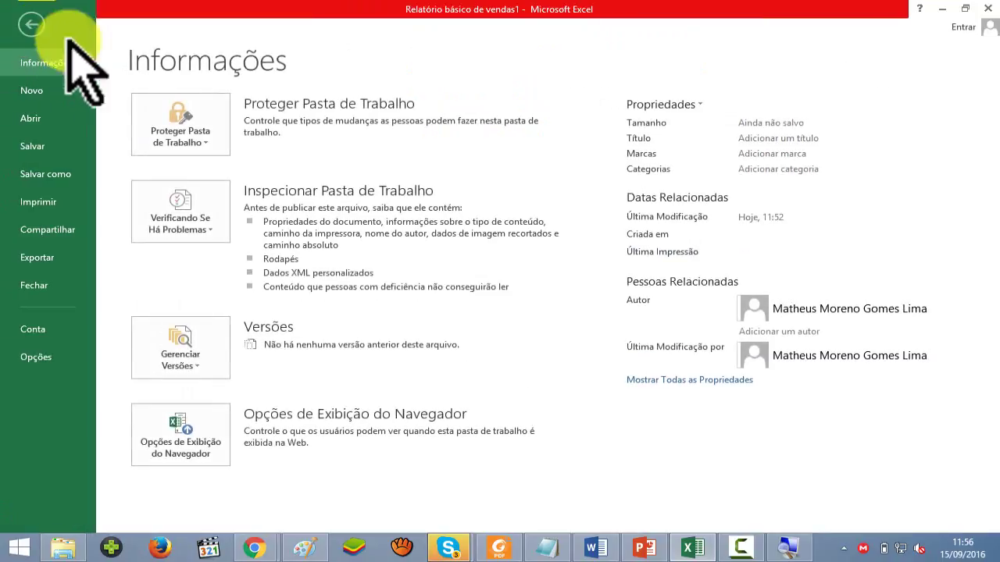
click(57, 197)
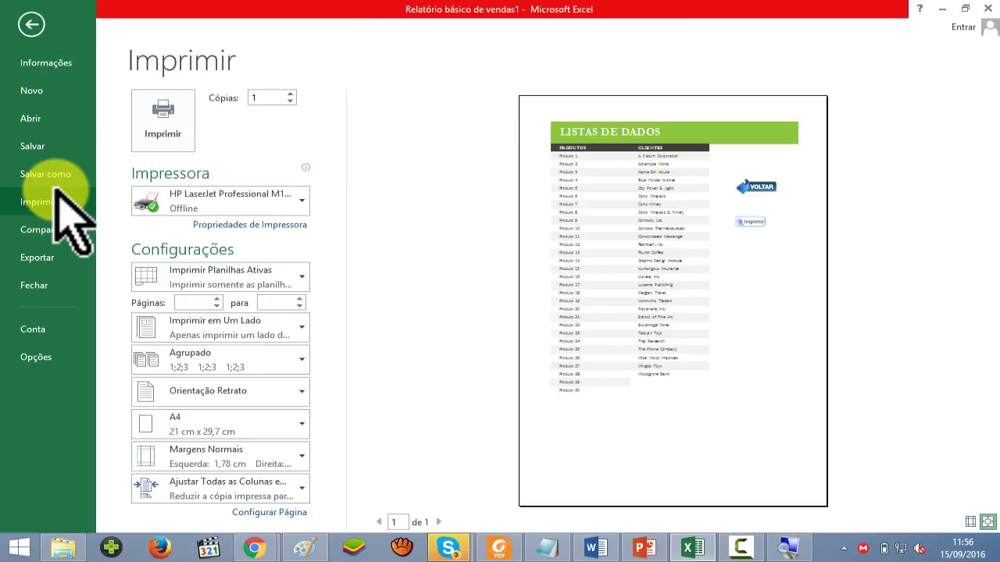
click(146, 134)
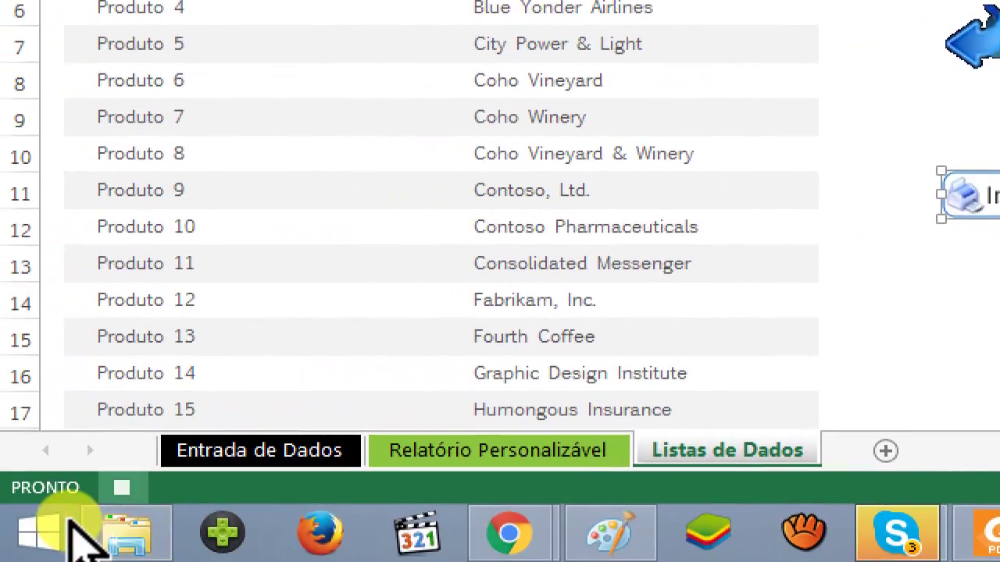
click(122, 487)
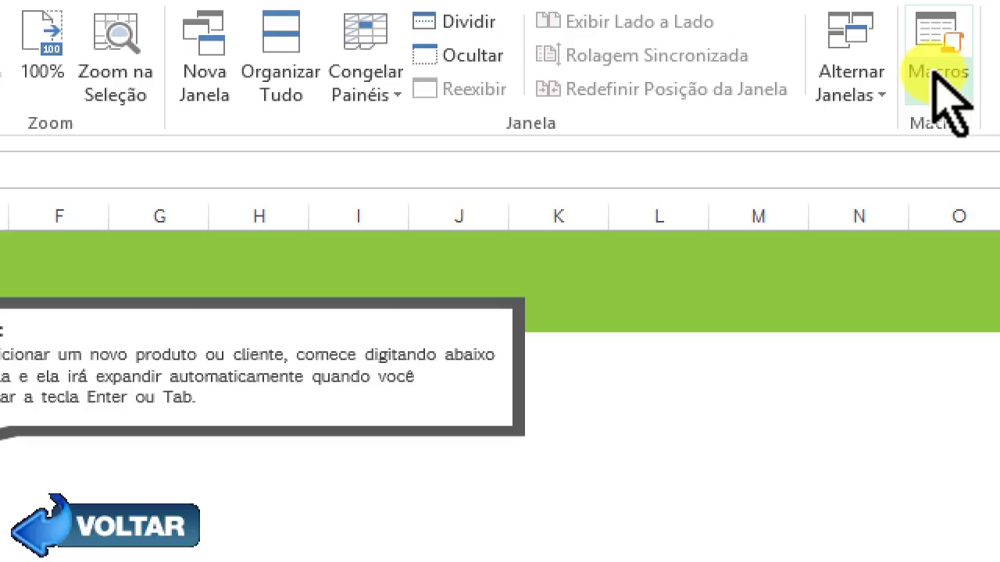
click(936, 76)
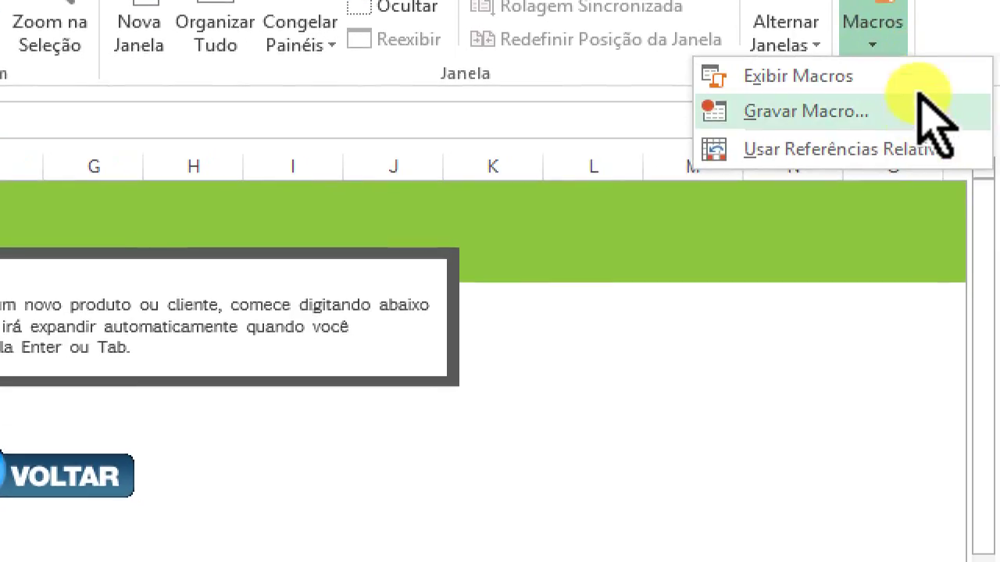
click(920, 78)
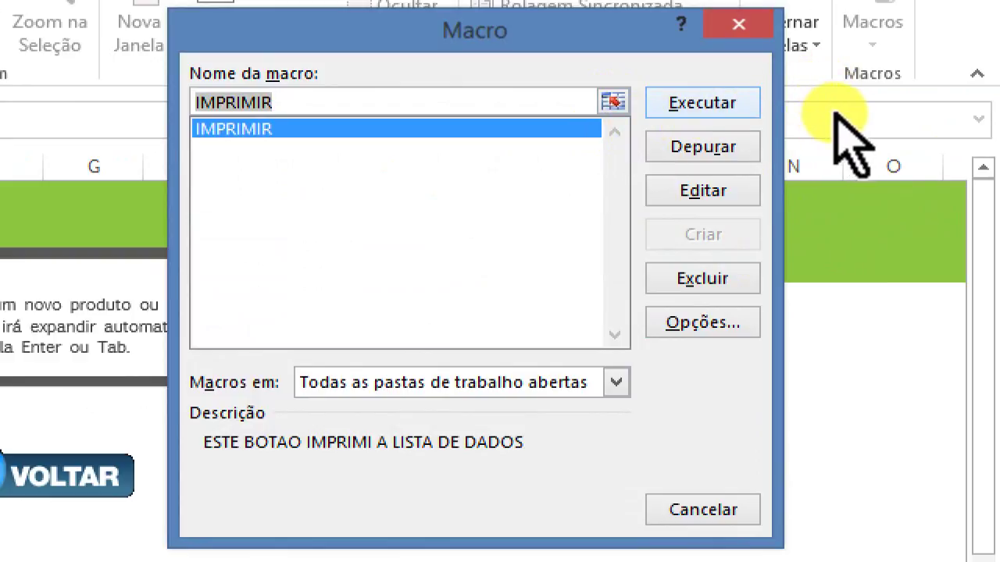
key(Return)
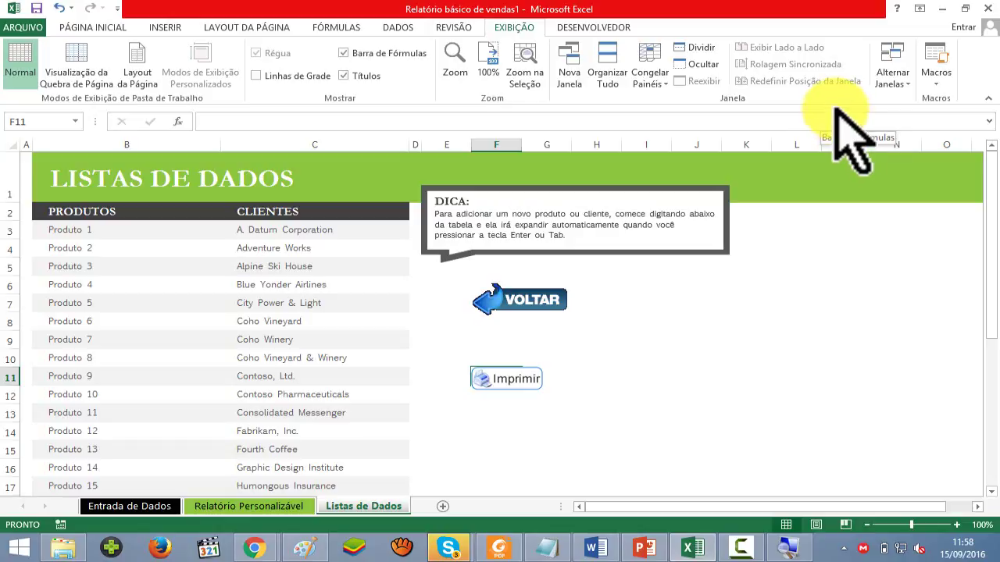
- Open Exibir Macros to see IMPRIMIR listed with its description
click(937, 75)
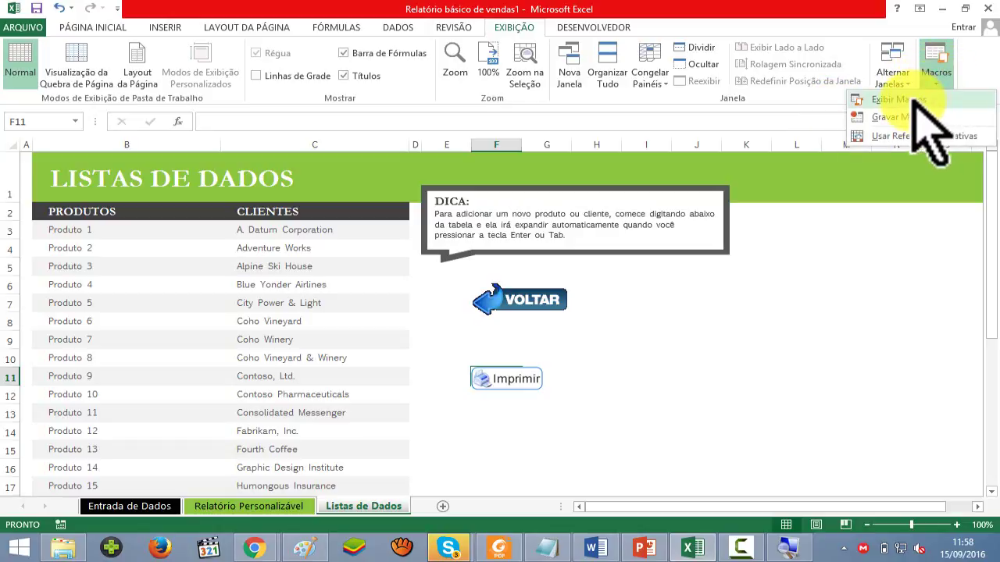
click(918, 100)
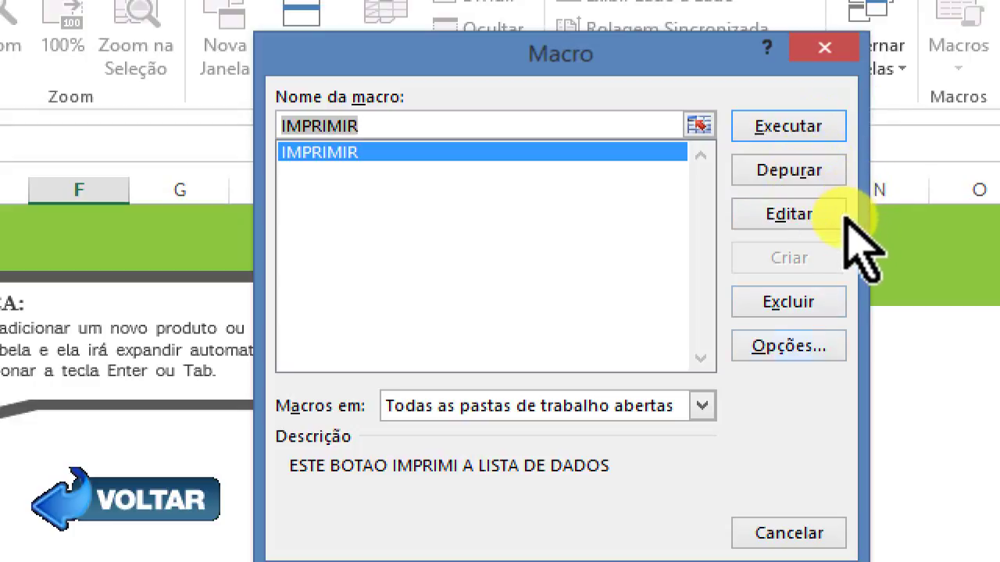
- Confirm the IMPRIMIR macro's options, then close the Macro dialog to return to Listas de Dados
key(alt+o)
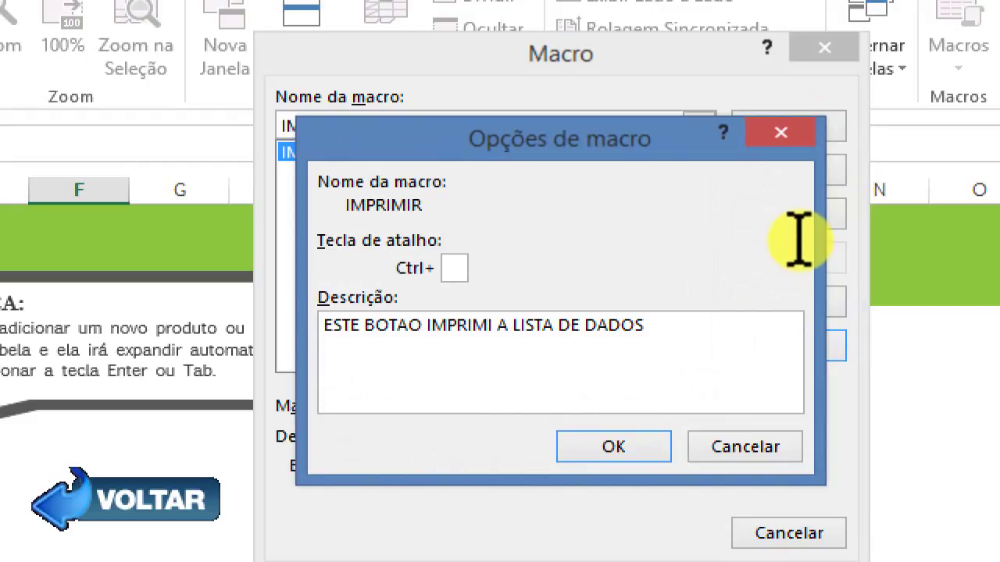
key(Tab)
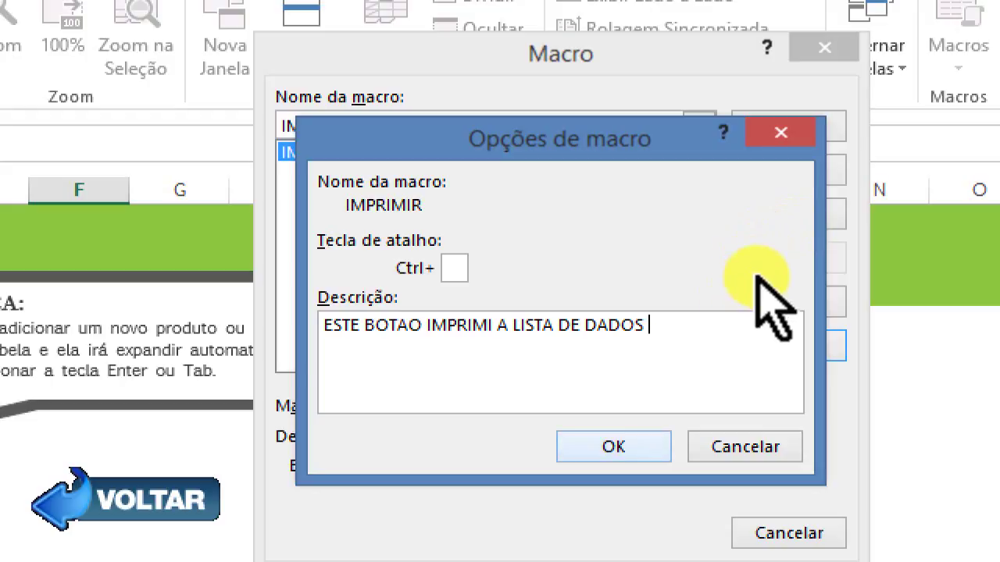
key(Return)
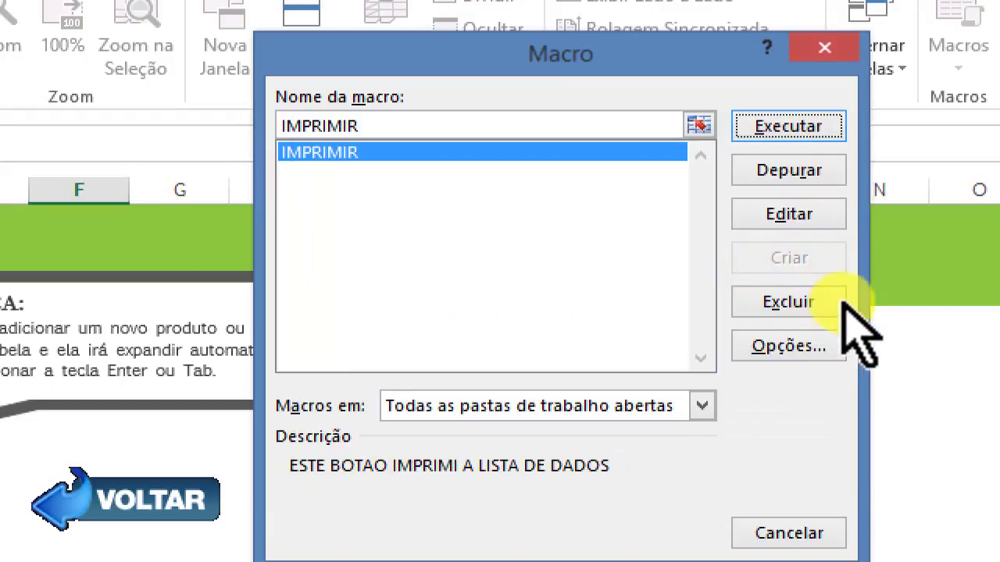
key(Escape)
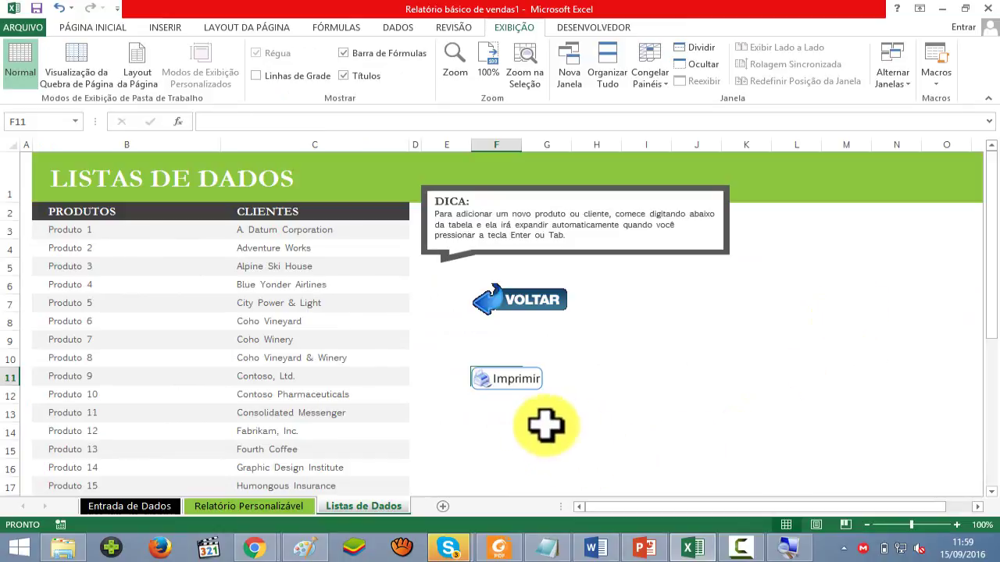
mouse_move(446, 546)
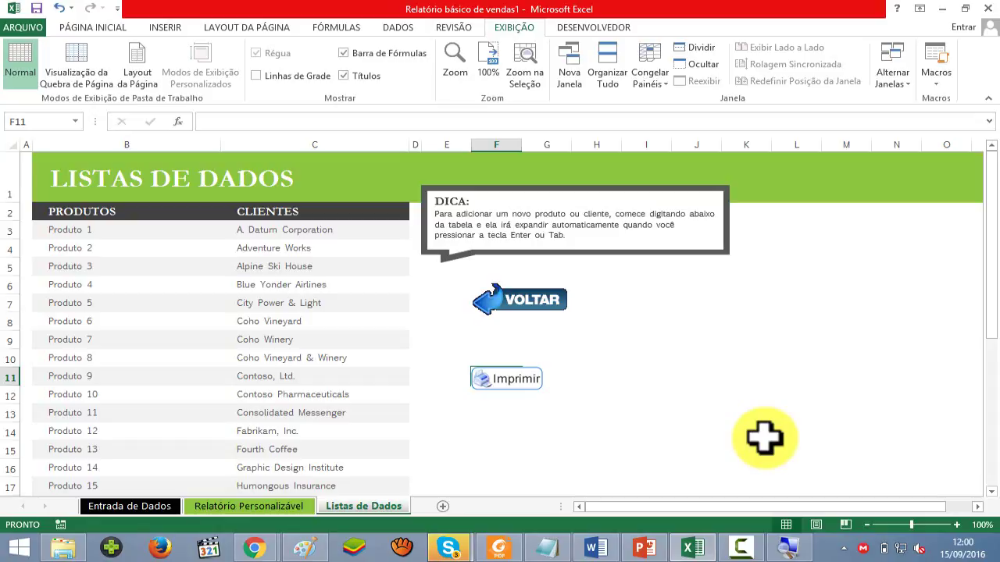
- Assign the IMPRIMIR macro to the Imprimir picture via Atribuir macro, then deselect it
right_click(512, 380)
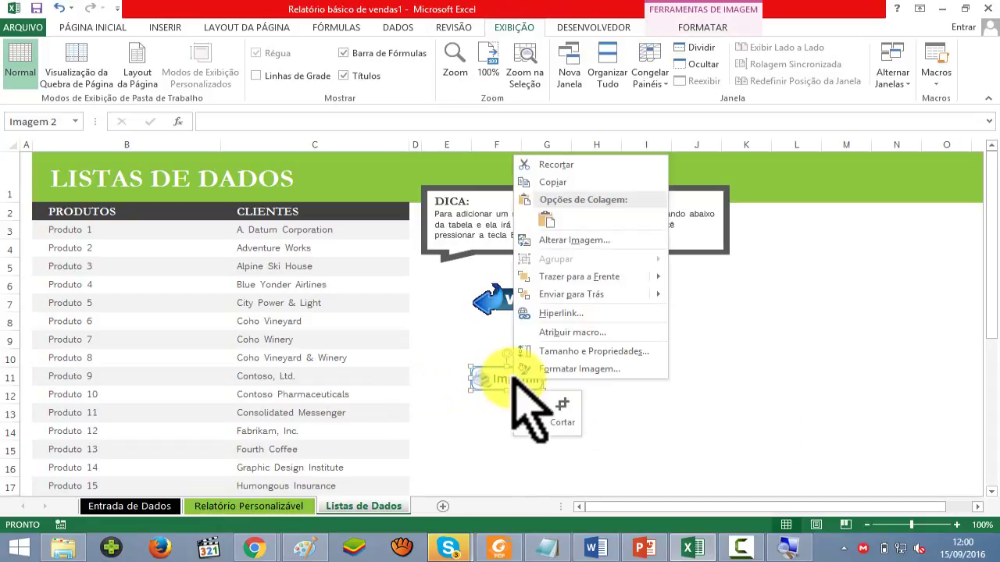
click(595, 332)
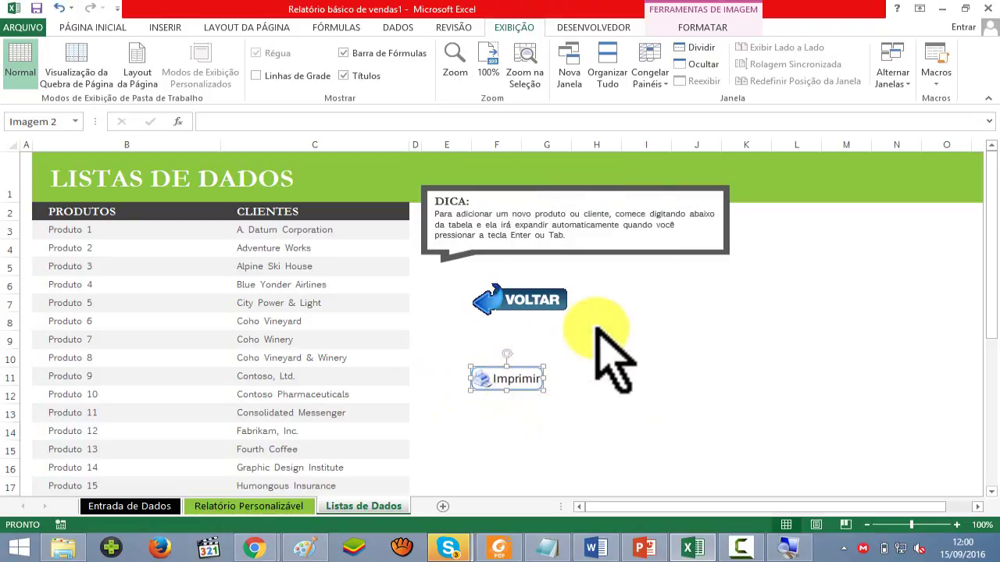
click(558, 244)
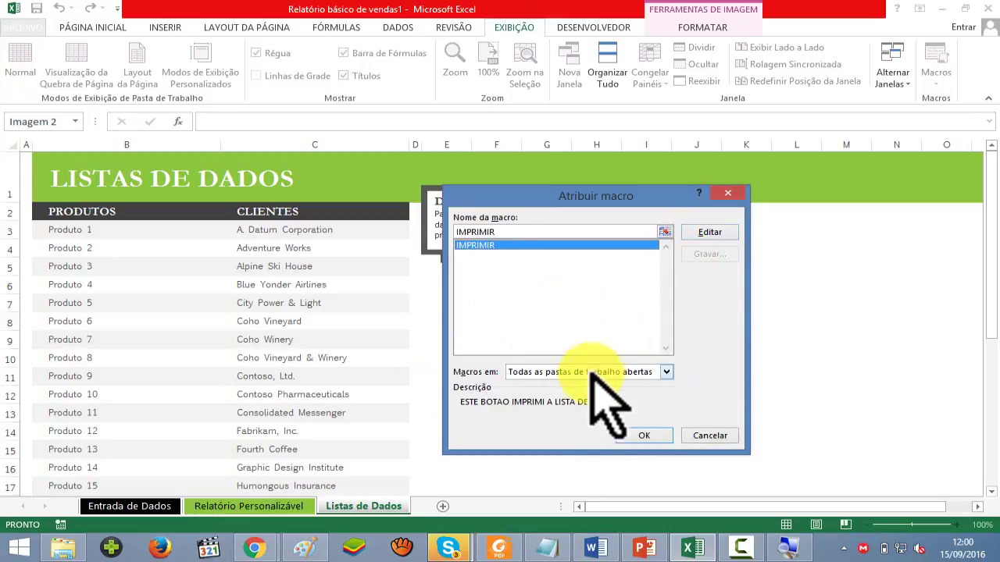
click(644, 433)
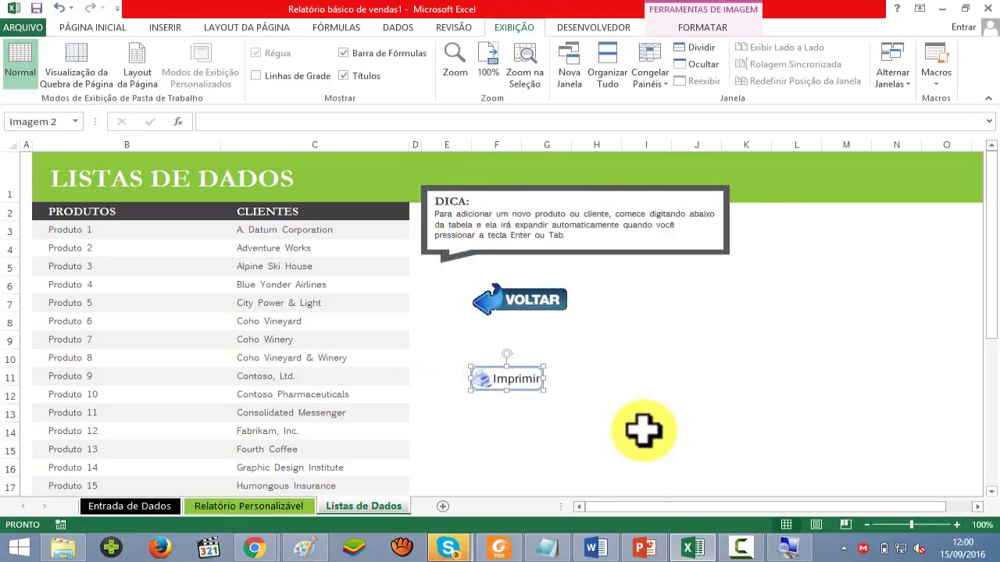
click(642, 429)
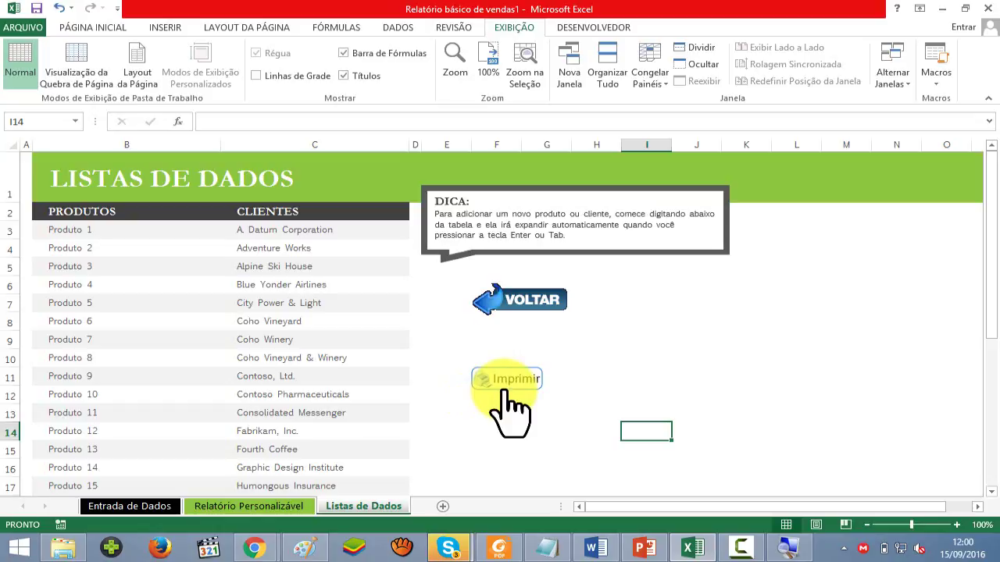
- Run the IMPRIMIR macro from the Imprimir picture to print the Listas de Dados sheet
click(507, 388)
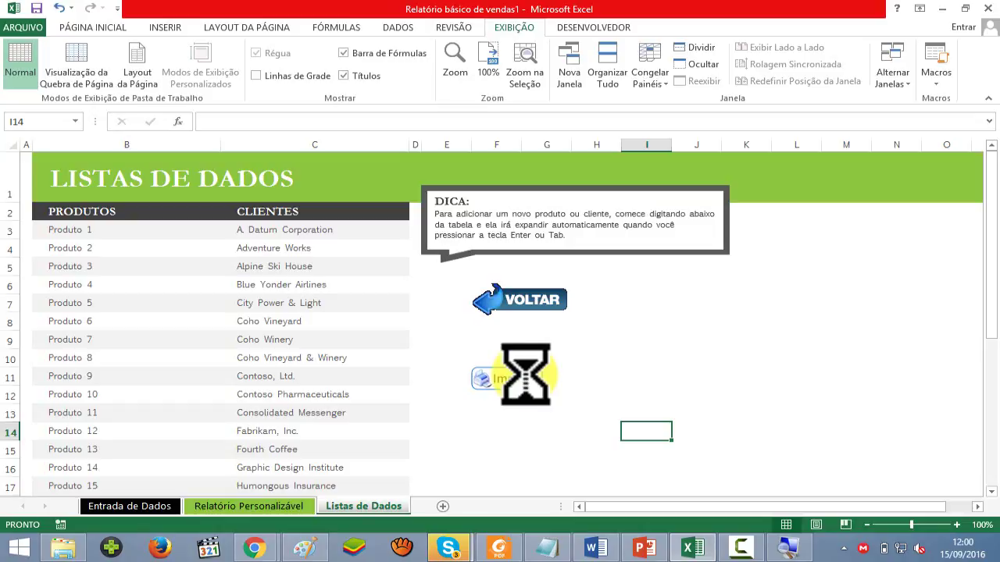
click(845, 546)
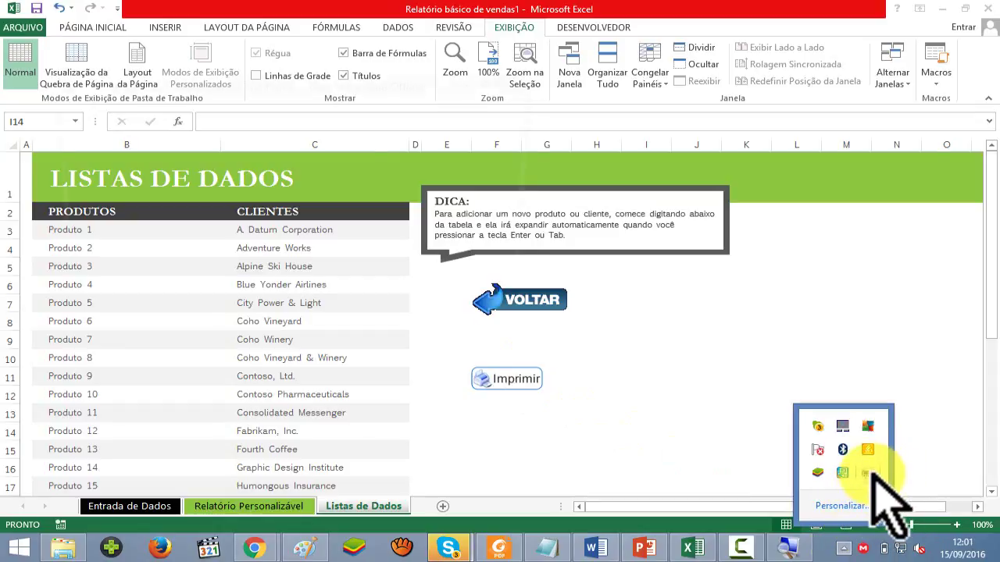
double_click(869, 472)
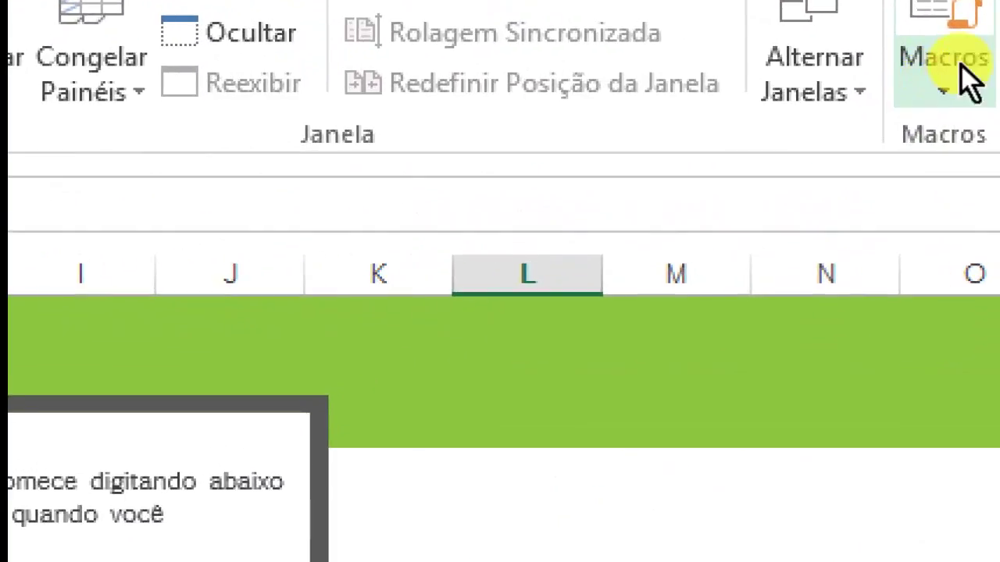
click(935, 78)
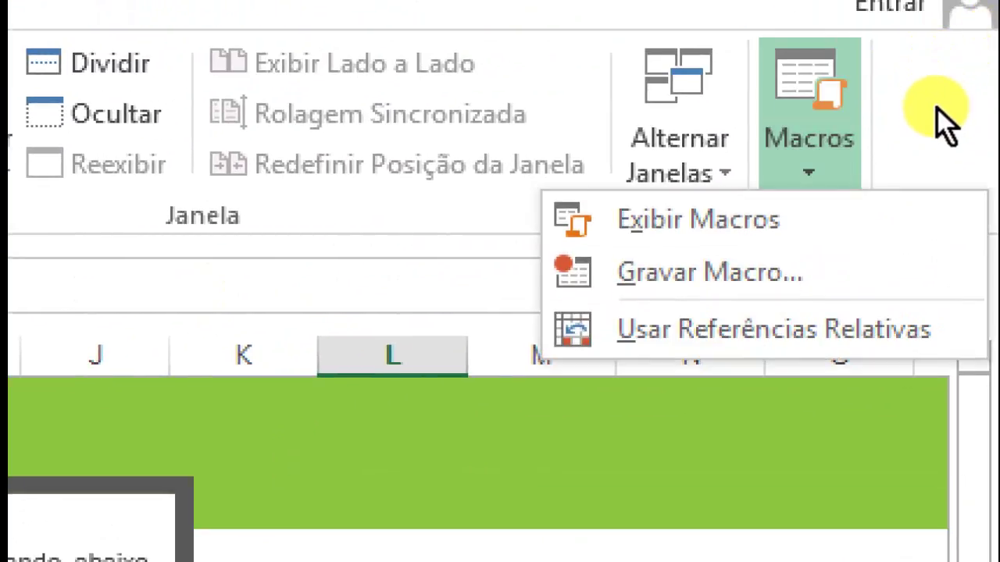
key(Down)
key(Down)
key(Down)
key(Up)
key(Up)
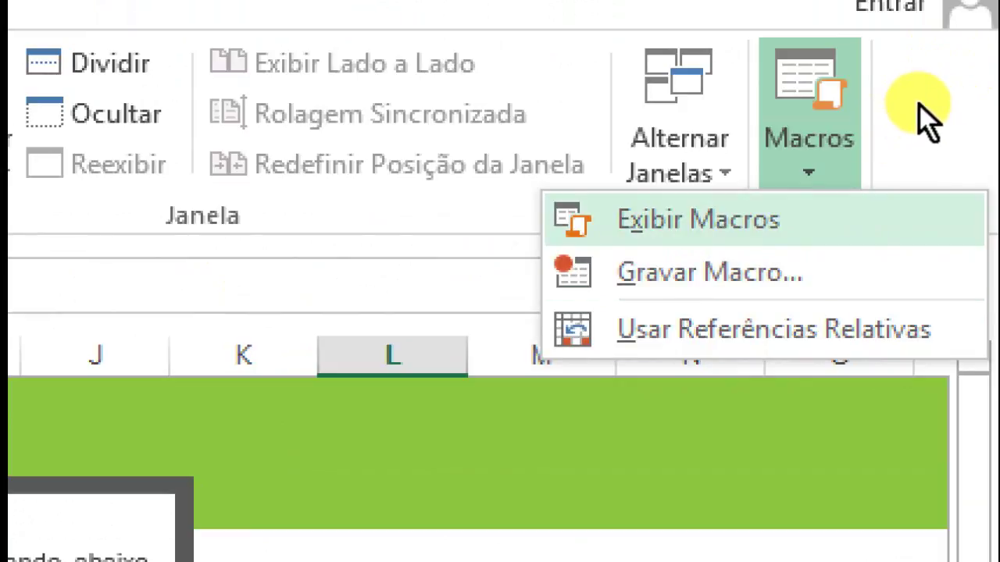
key(Escape)
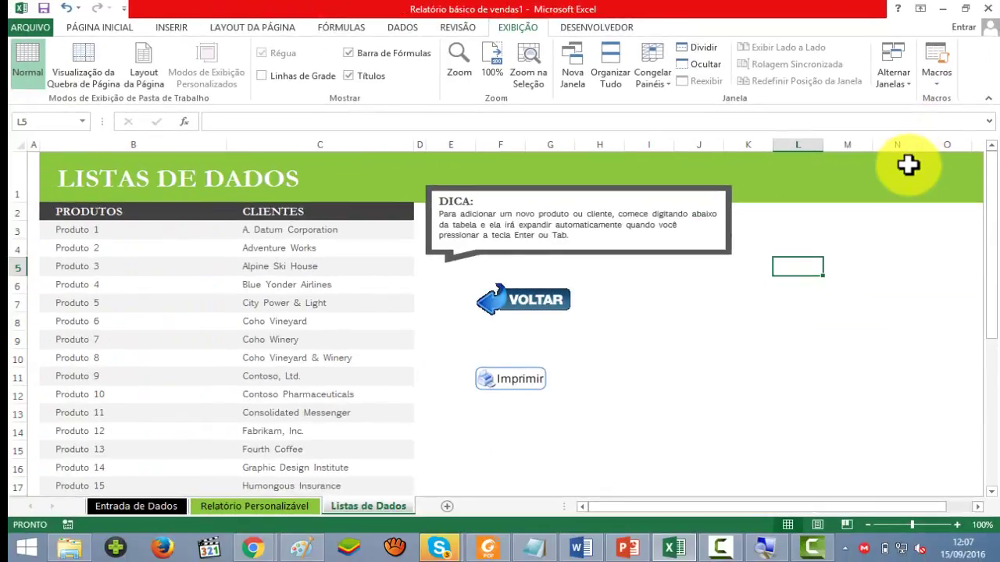
- Open the Save As dialog through ARQUIVO › Salvar como › Procurar
click(43, 31)
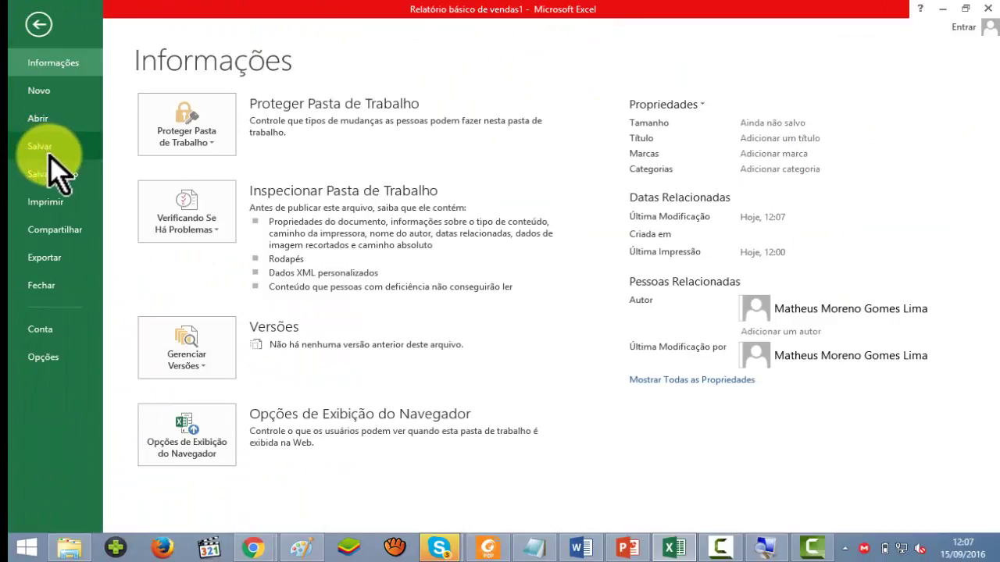
click(56, 172)
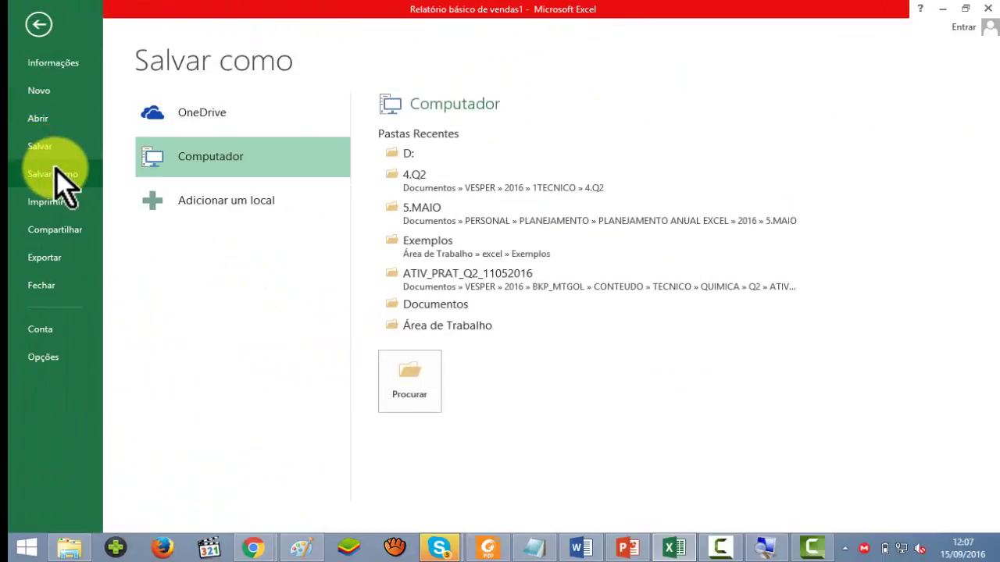
click(409, 404)
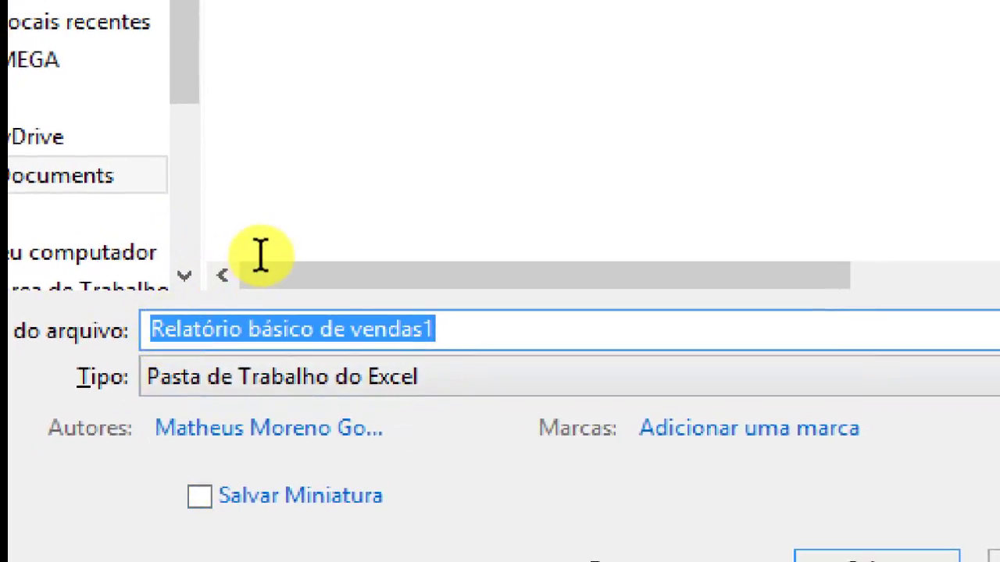
- Replace the trailing 1 in the file name with ' - Exemplo de Revisão da Aula de Informática - 15092016'
key(End)
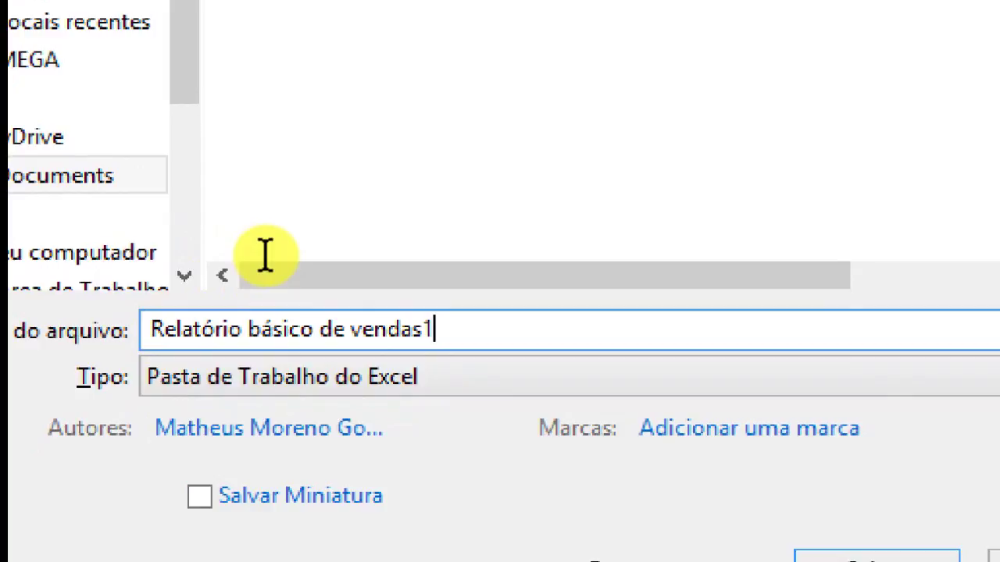
key(BackSpace)
text(- )
text(Exempl)
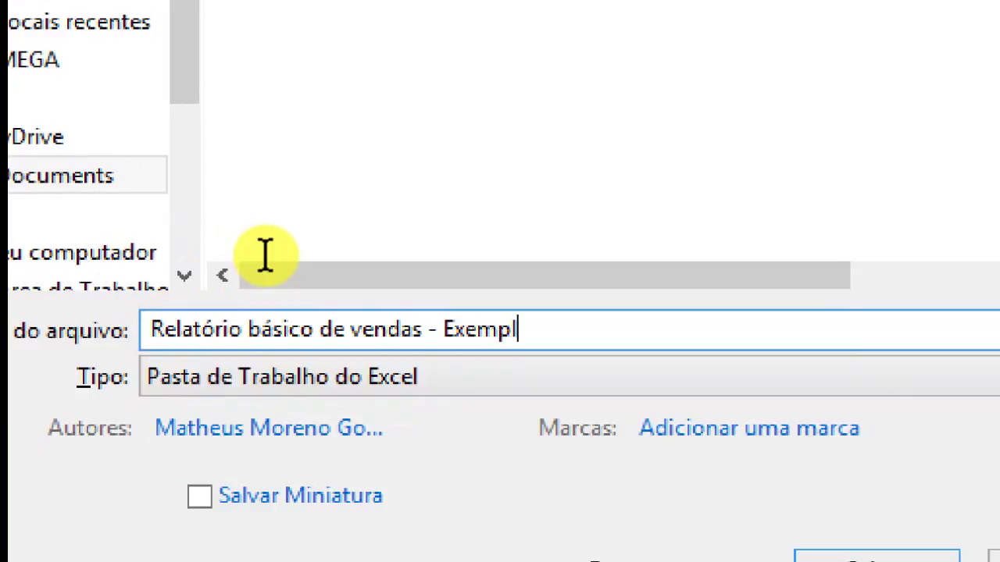
text(o de )
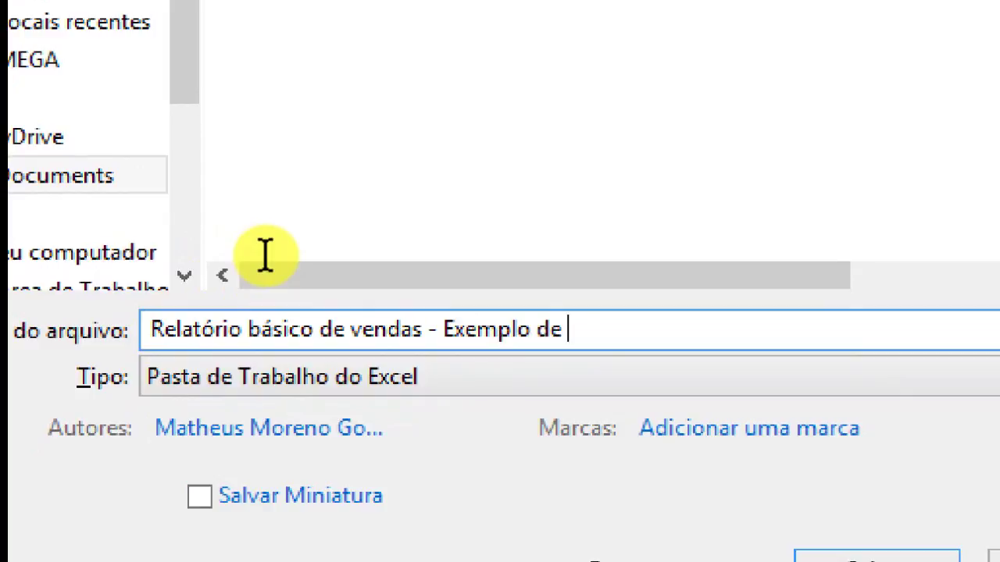
text(Revisão da)
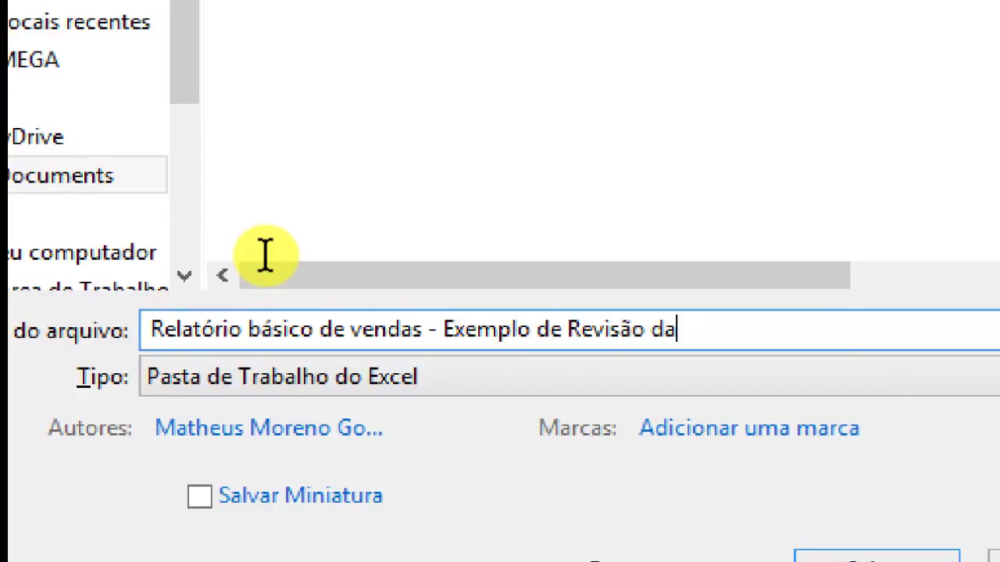
text( Aula de In)
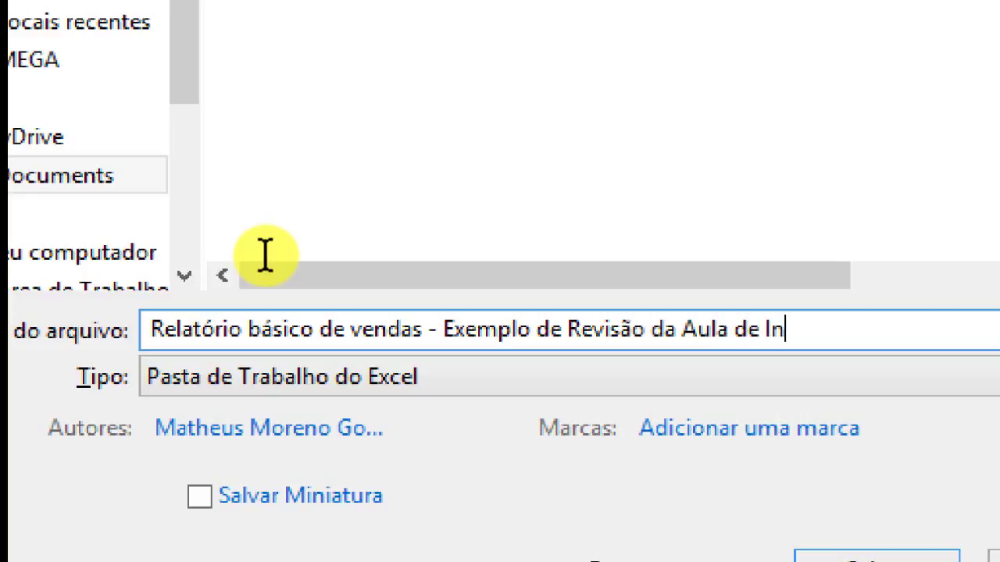
text(form)
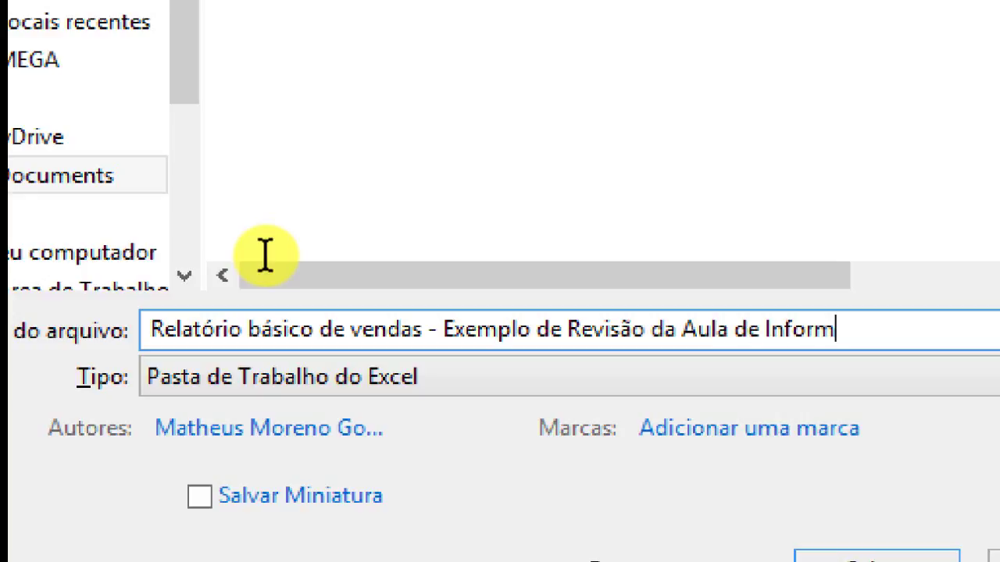
text(átic)
text(a - )
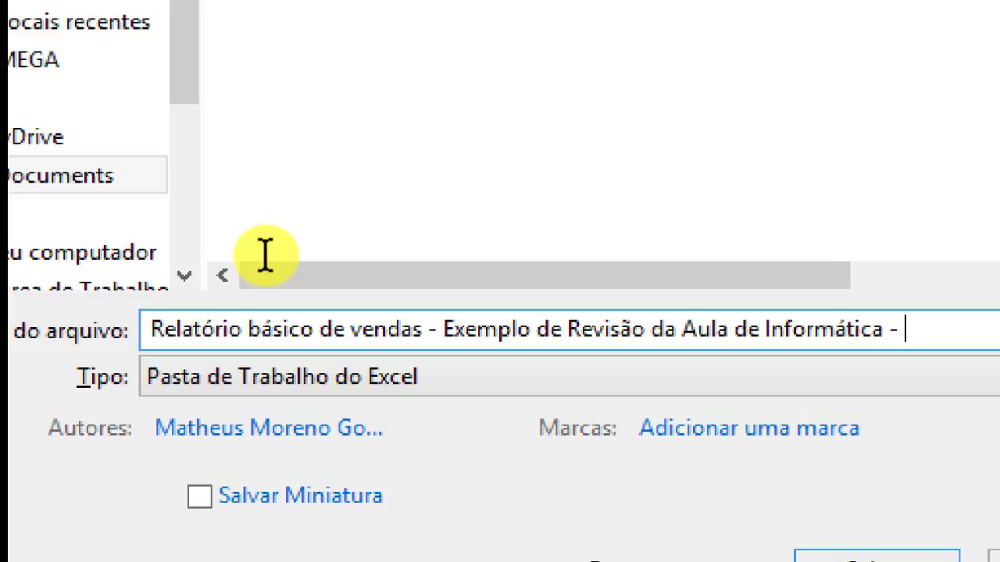
text(1509)
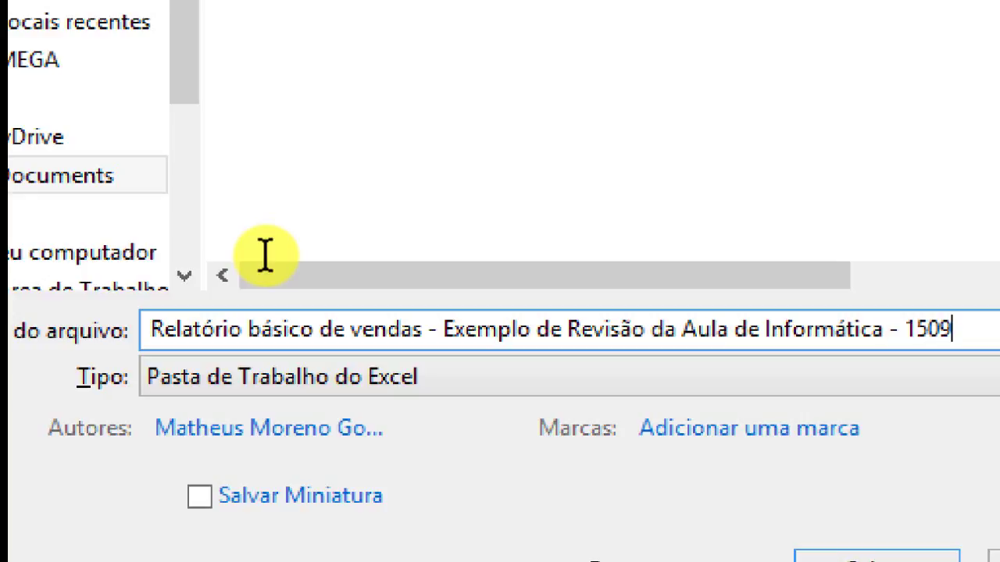
text(2016)
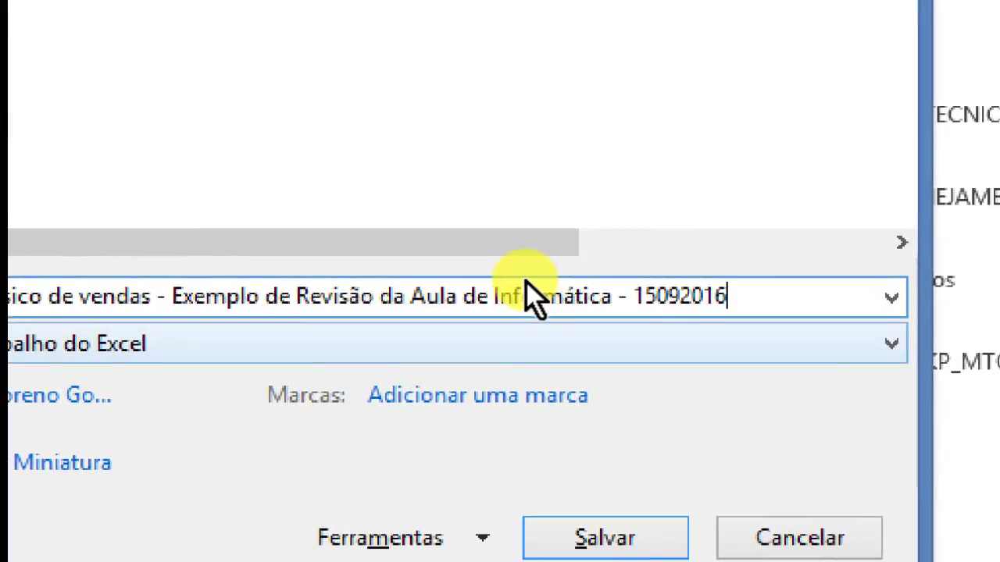
- Save with type 'Pasta de Trabalho do Excel', which triggers the VB project warning
click(527, 343)
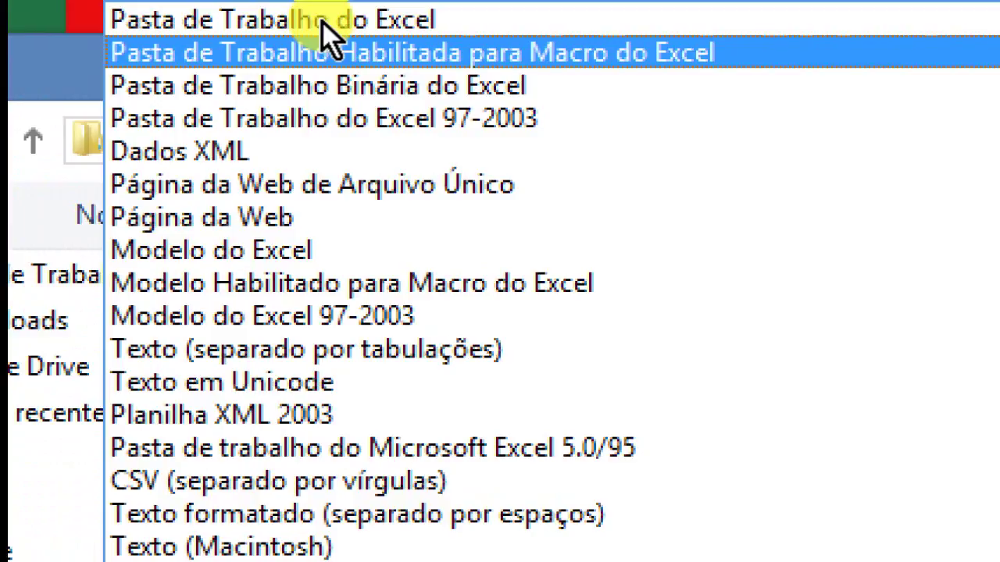
click(323, 23)
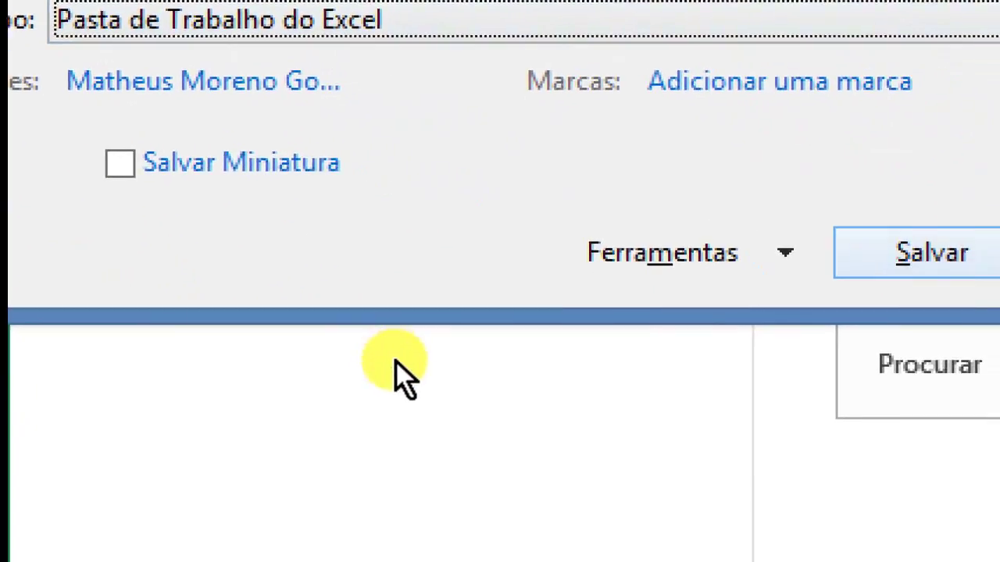
key(Return)
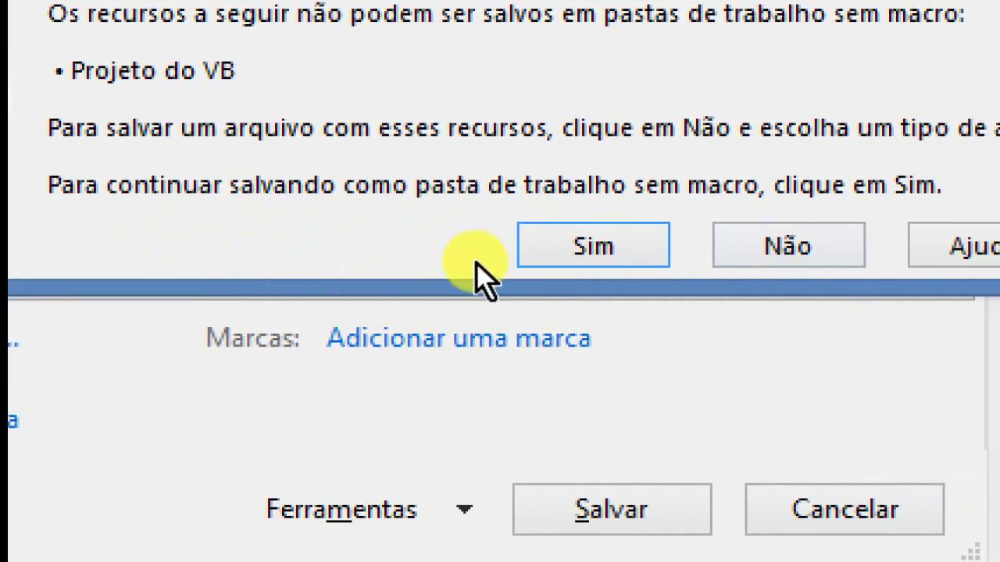
- Answer Não to the warning and choose 'Pasta de Trabalho Habilitada para Macro do Excel' as type
key(Tab)
key(Return)
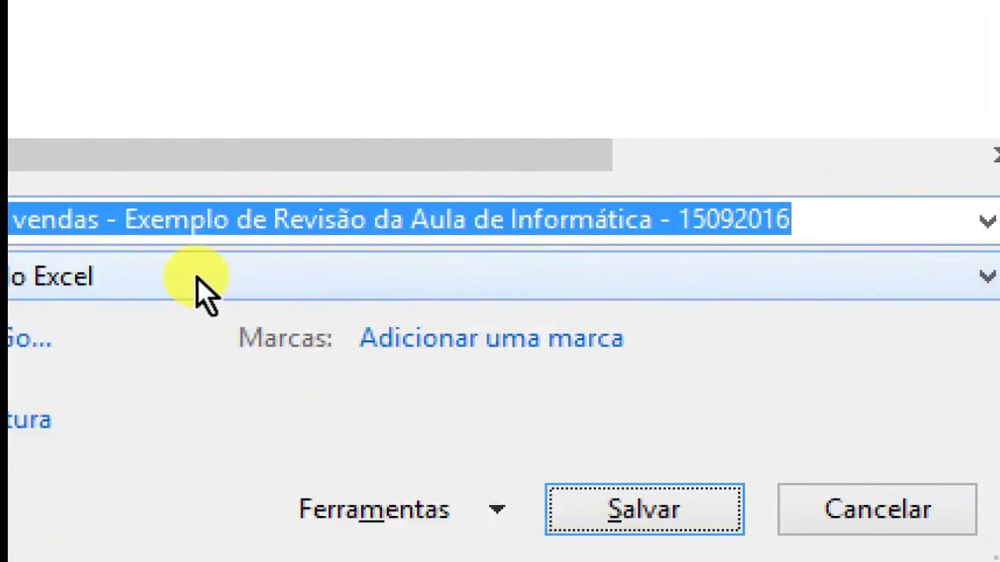
click(145, 281)
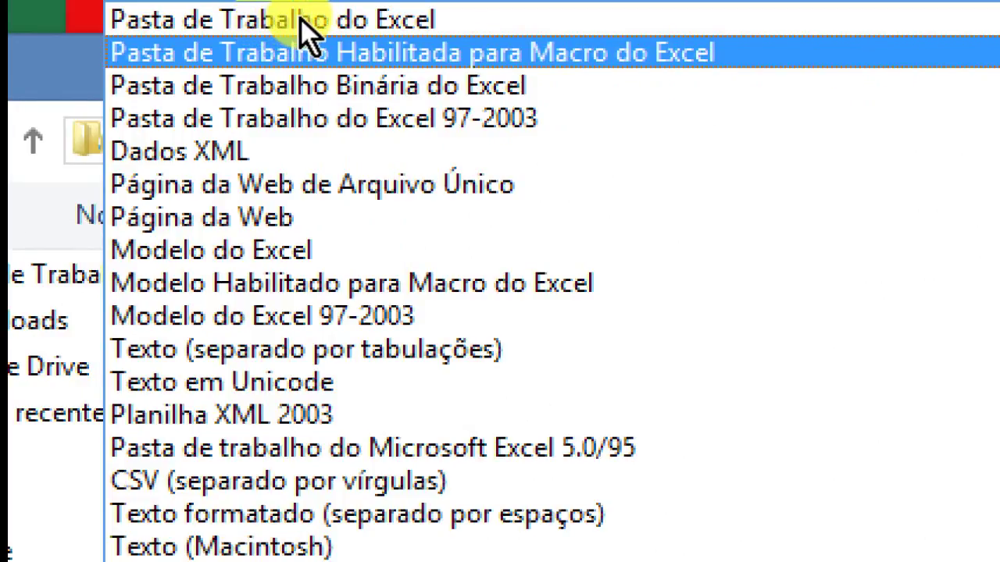
click(300, 19)
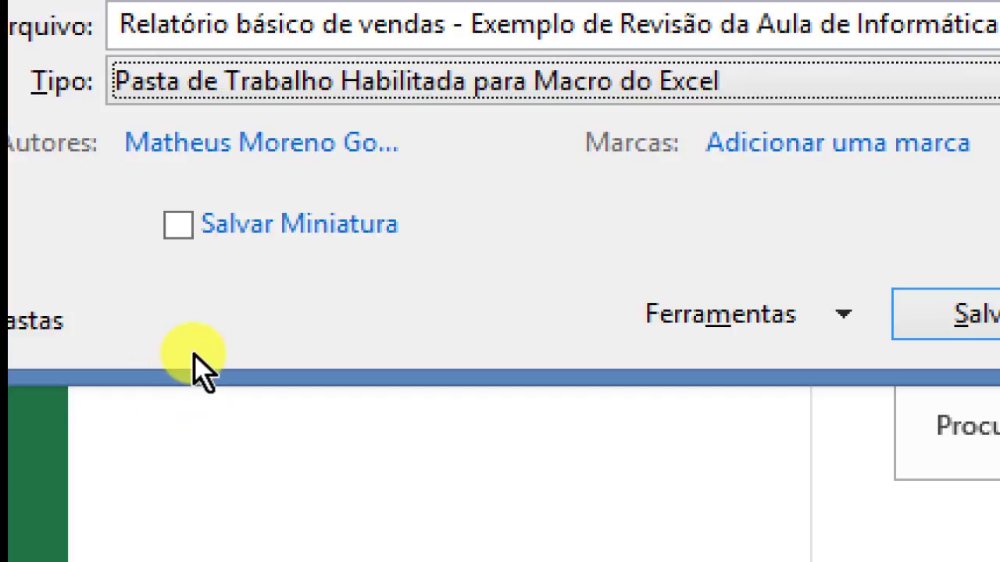
- Cycle through the open windows with Alt+Tab, then show the Windows desktop with Win+D
key(alt+Tab)
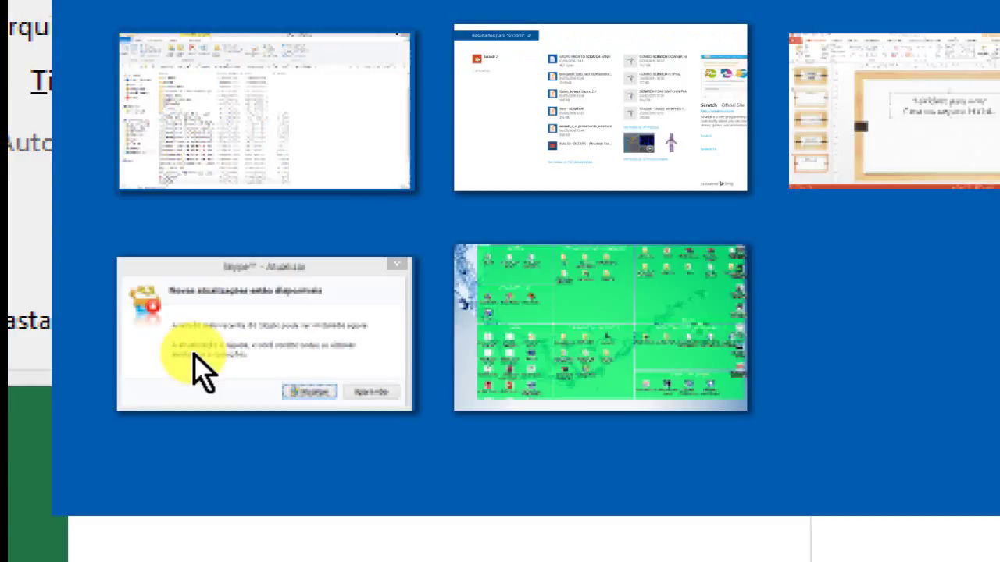
key(alt+Tab)
key(alt+Tab)
key(alt+Tab)
key(alt+Tab)
key(alt+Tab)
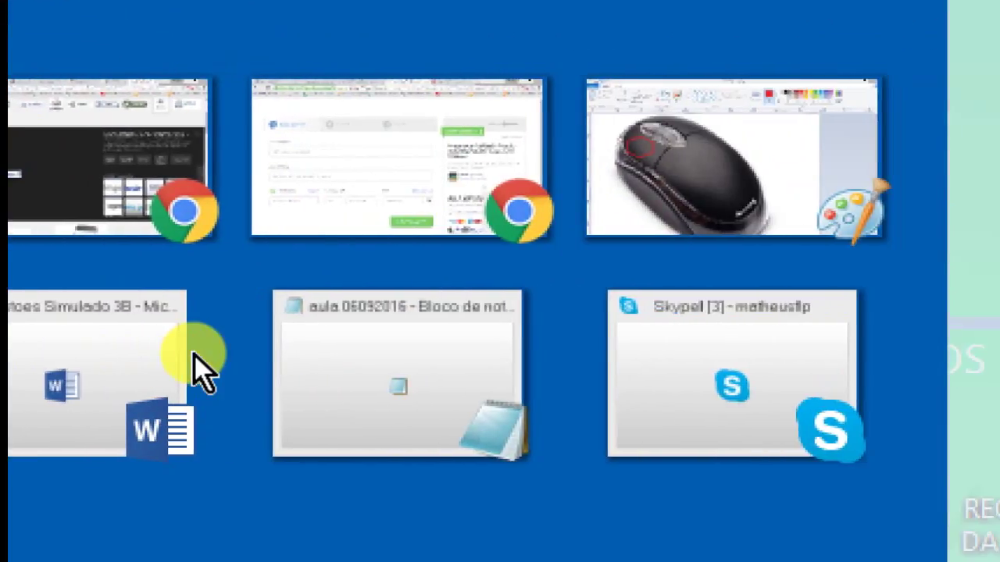
key(alt+Tab)
key(alt+Tab)
key(alt+Tab)
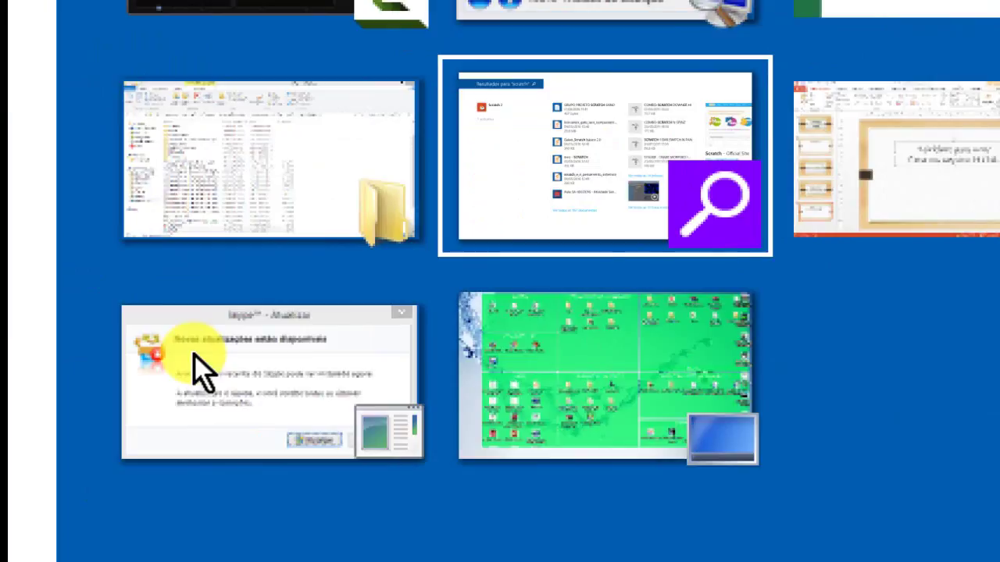
key(alt+Tab)
key(alt+Tab)
key(alt+Tab)
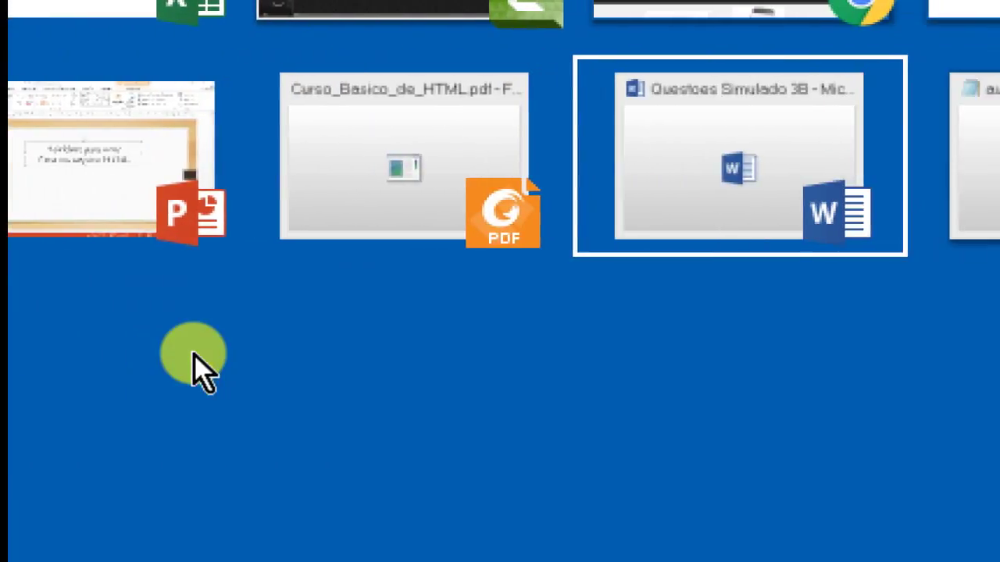
key(alt+Tab)
key(alt+Tab)
key(alt+Tab)
key(alt+Tab)
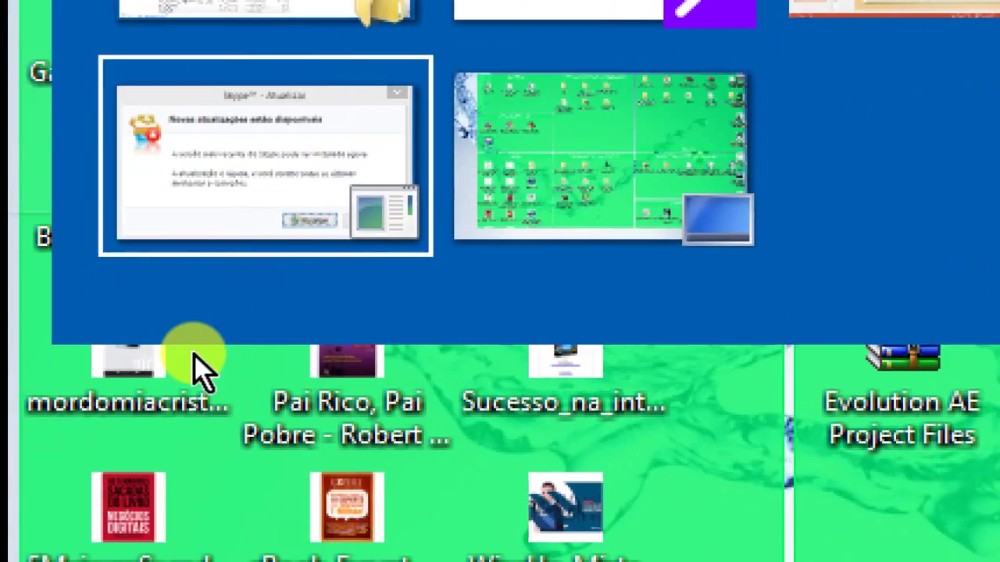
key(alt+Tab)
key(Escape)
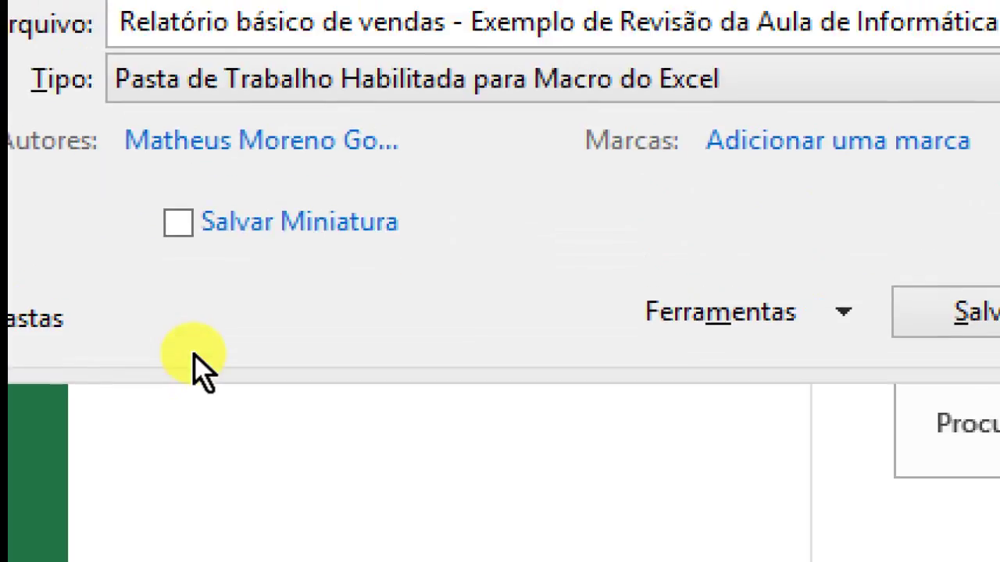
key(super+d)
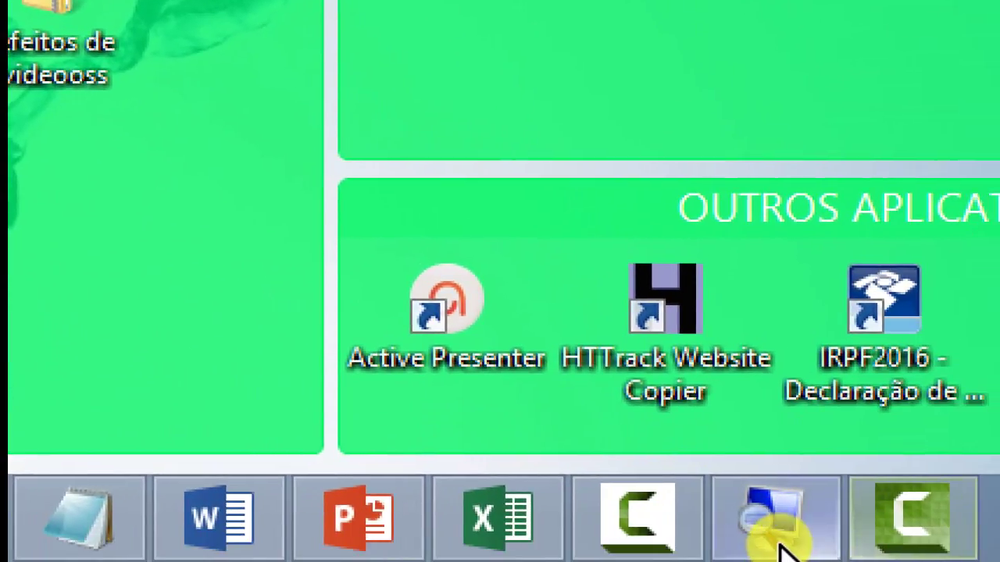
- Use the Magnifier to zoom in on the Salvar como dialog
click(777, 539)
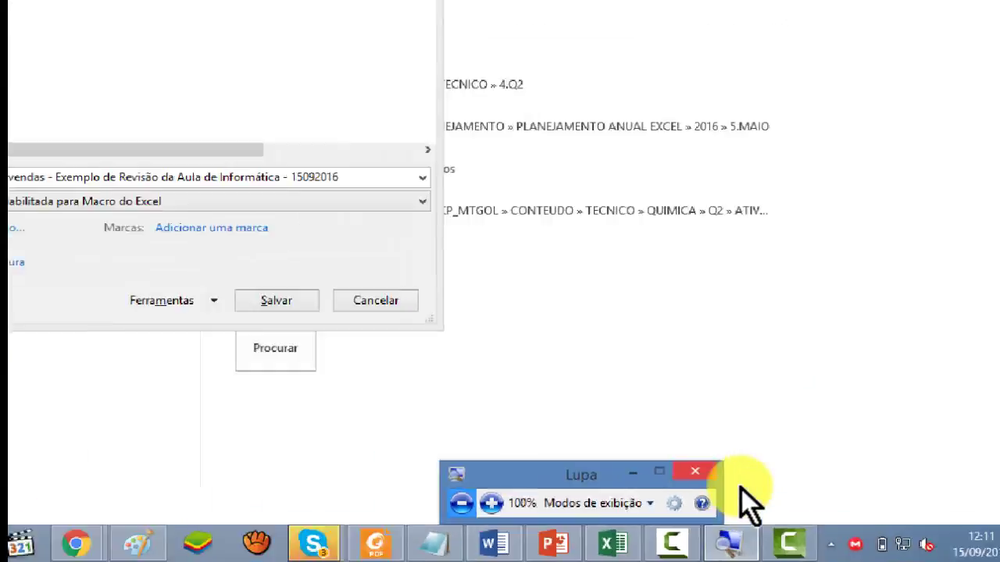
click(695, 471)
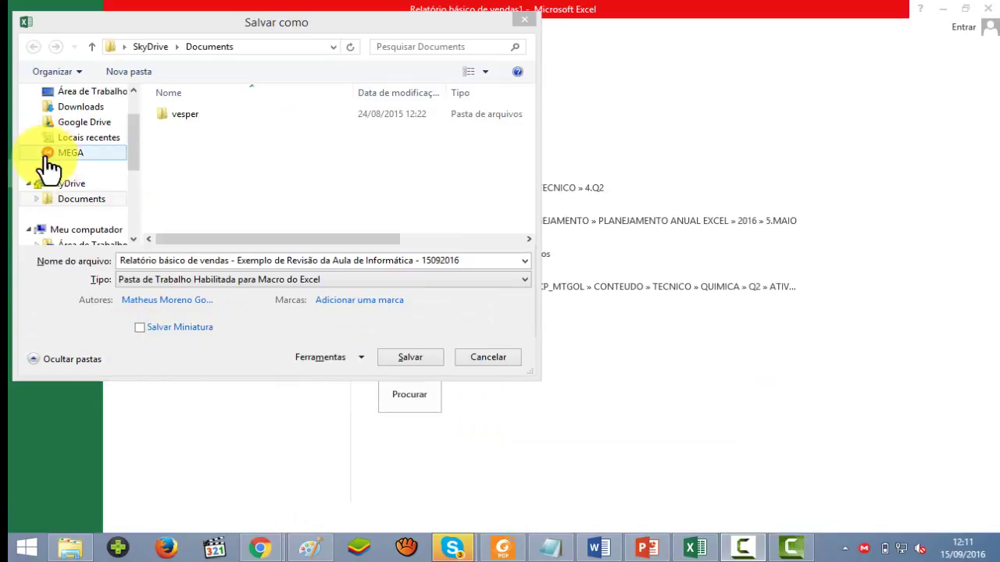
key(super+plus)
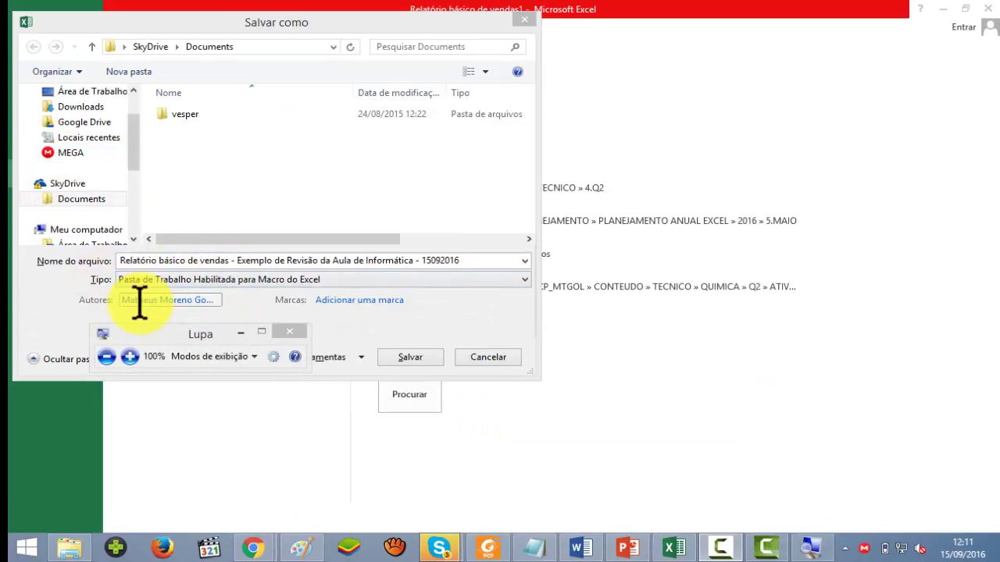
drag(222, 333, 212, 346)
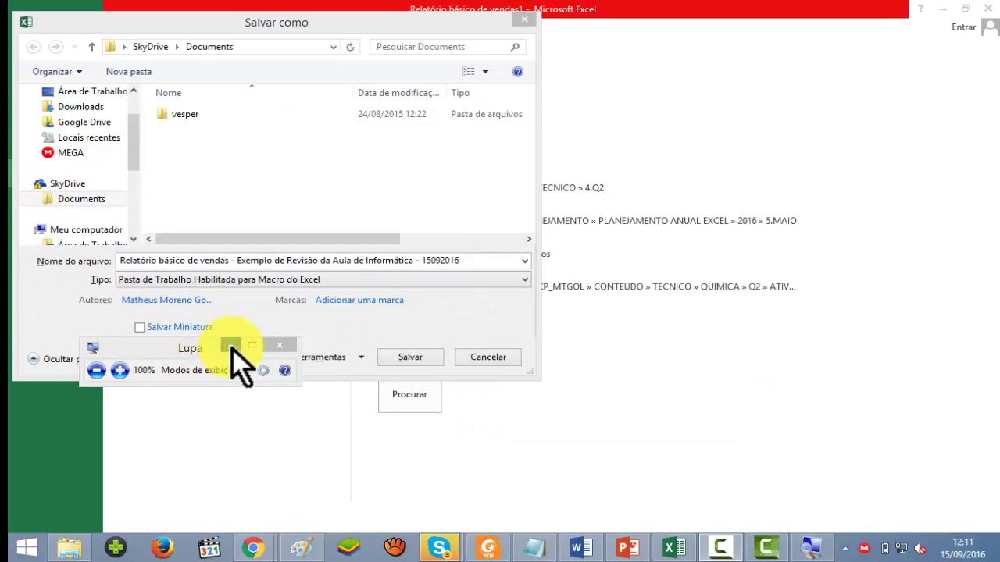
click(231, 346)
key(super+plus)
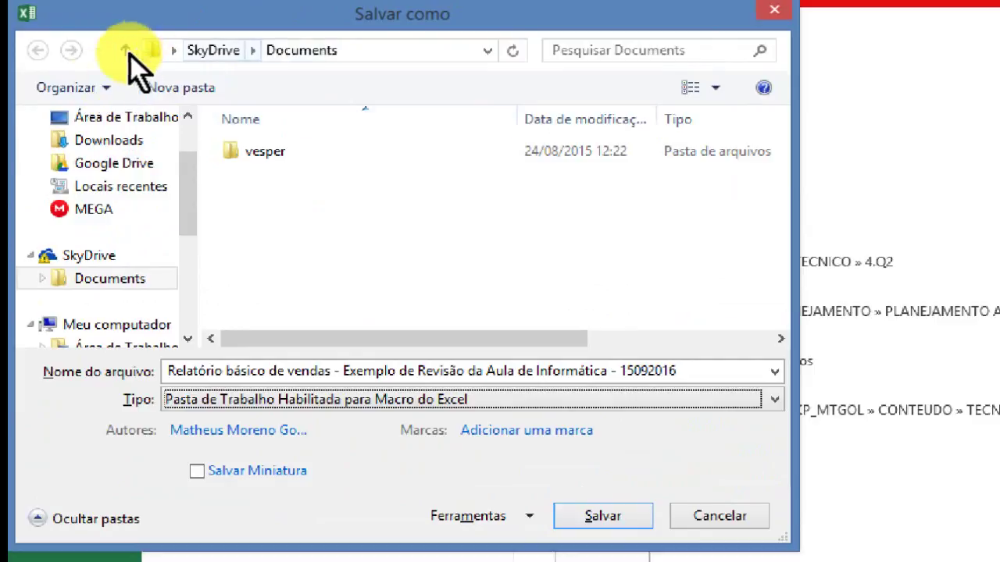
- Browse to Google Drive and open the FAF-II folder
click(91, 161)
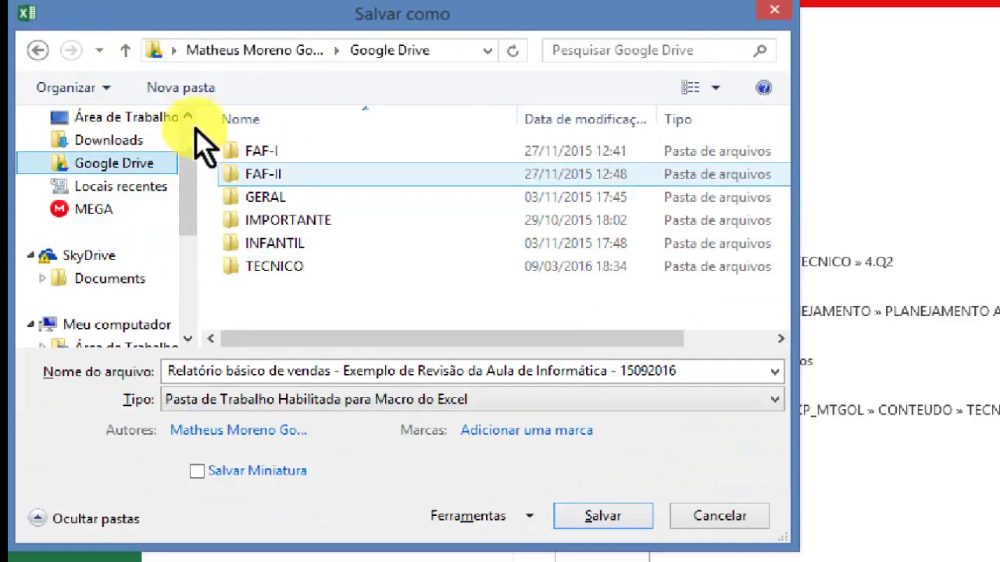
key(Tab)
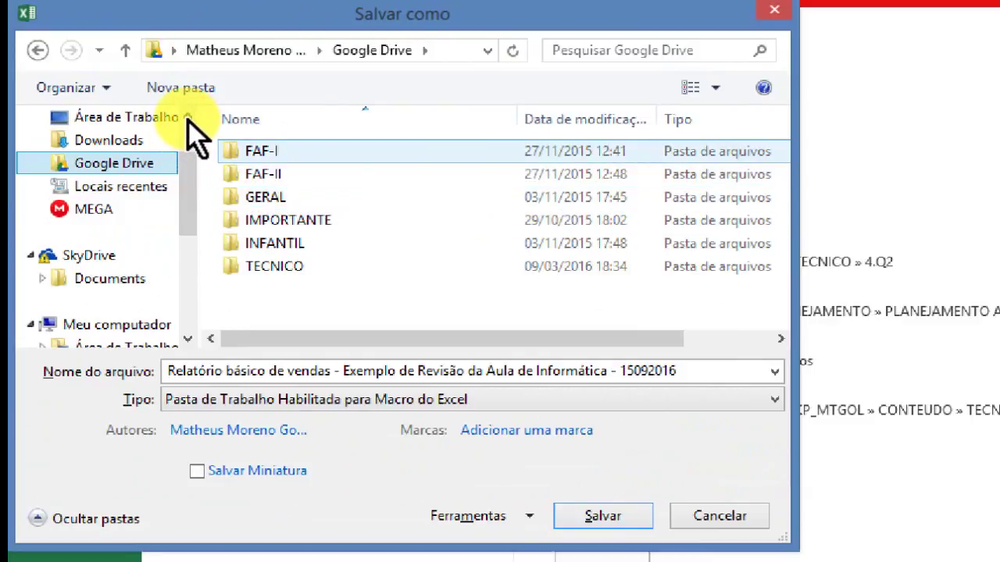
key(Return)
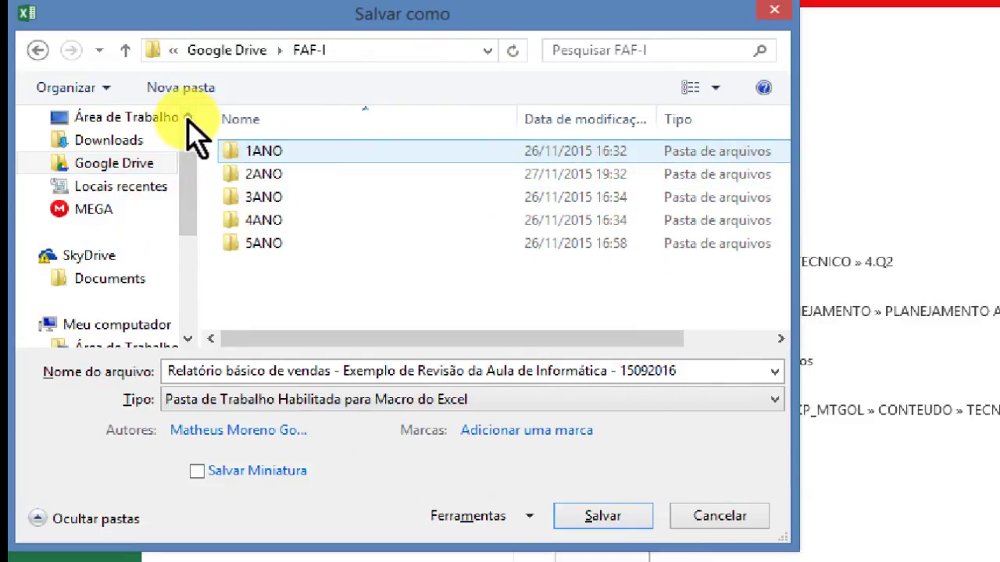
click(163, 51)
key(Down)
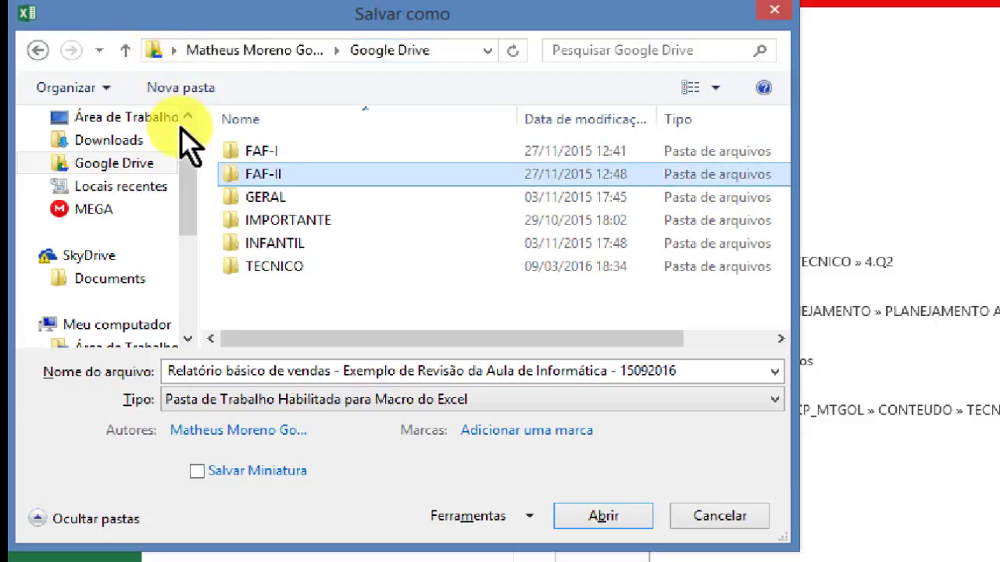
key(Return)
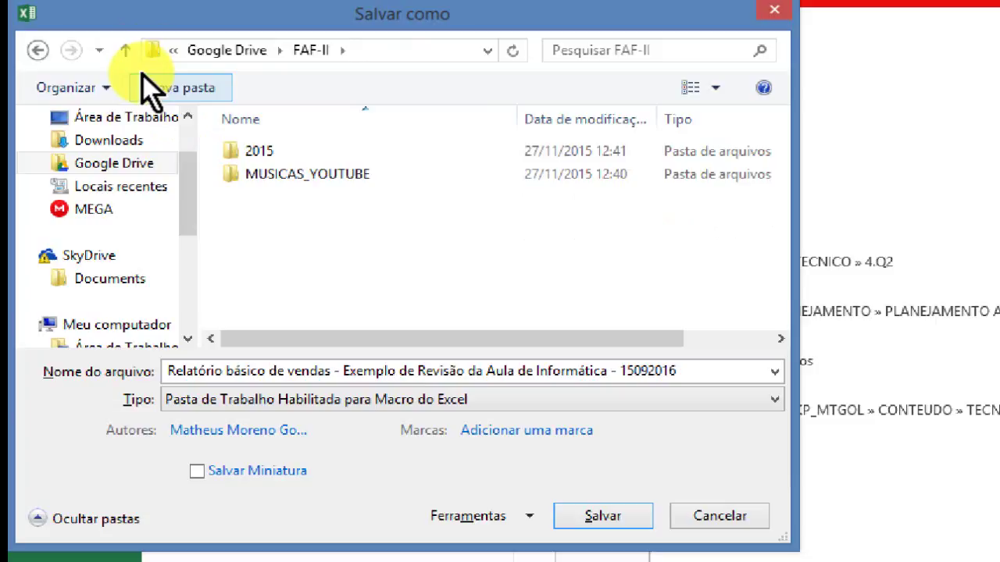
- Create nested new folders 2016 and 7A inside FAF-II
click(142, 74)
text(2016)
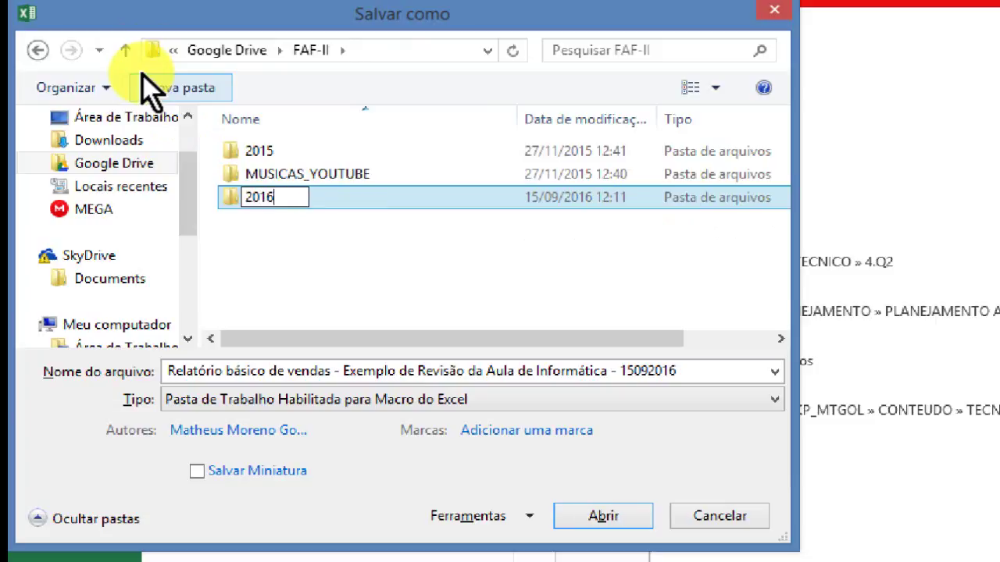
key(Return)
key(Return)
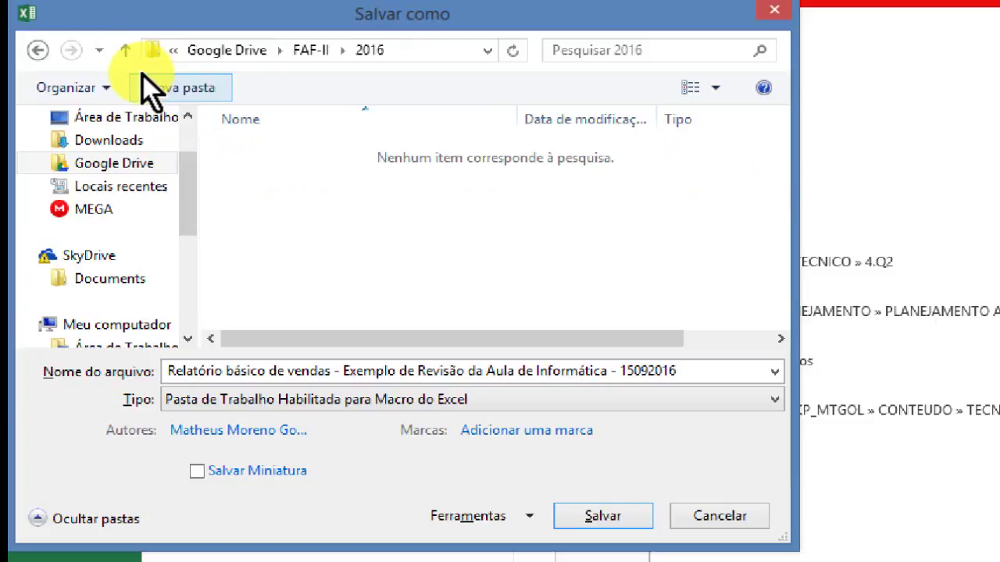
click(142, 75)
text(7a)
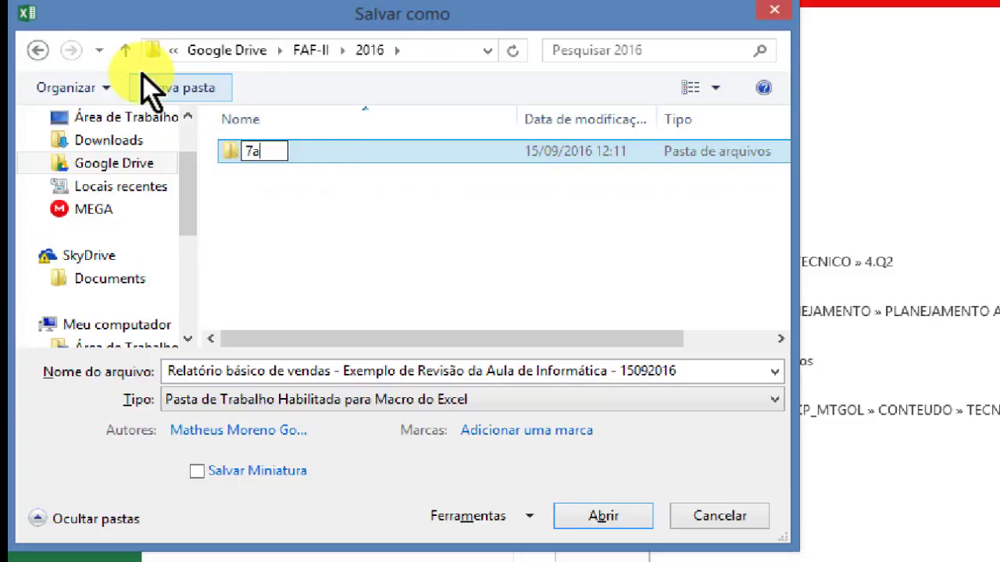
key(BackSpace)
text(A)
key(Return)
key(Return)
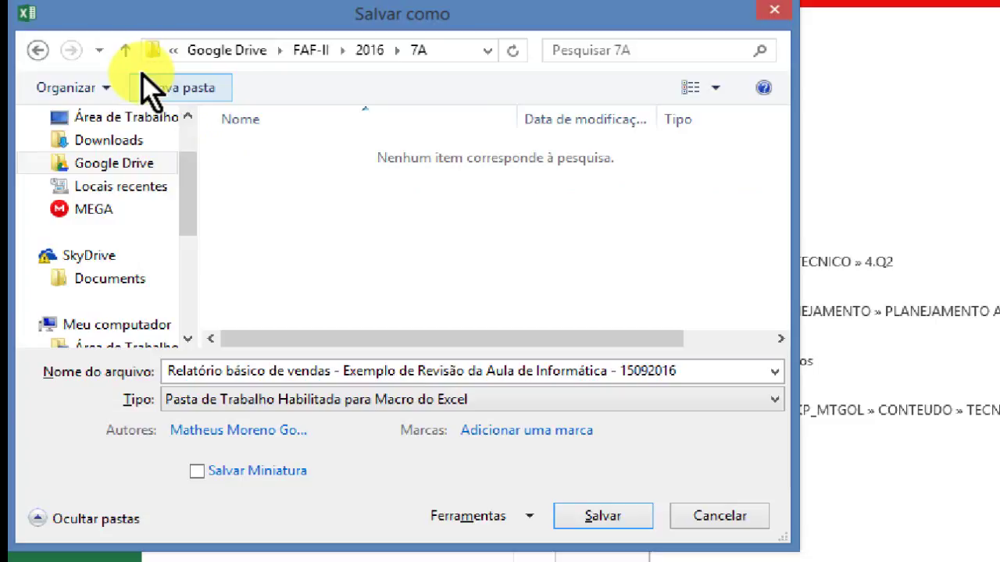
- Create a 3B folder inside 7A and save the workbook there
click(142, 75)
text(3)
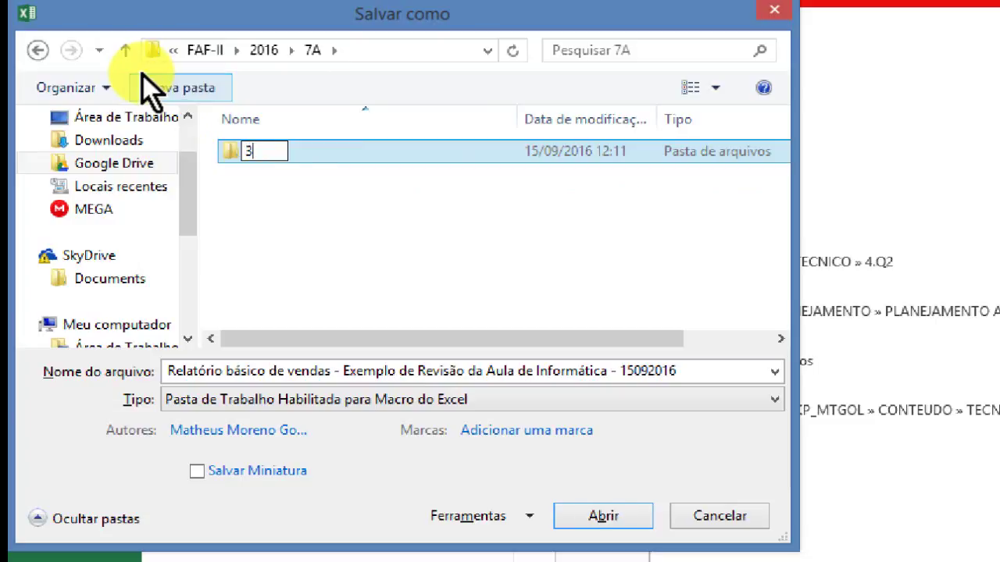
text(B)
key(Return)
key(Return)
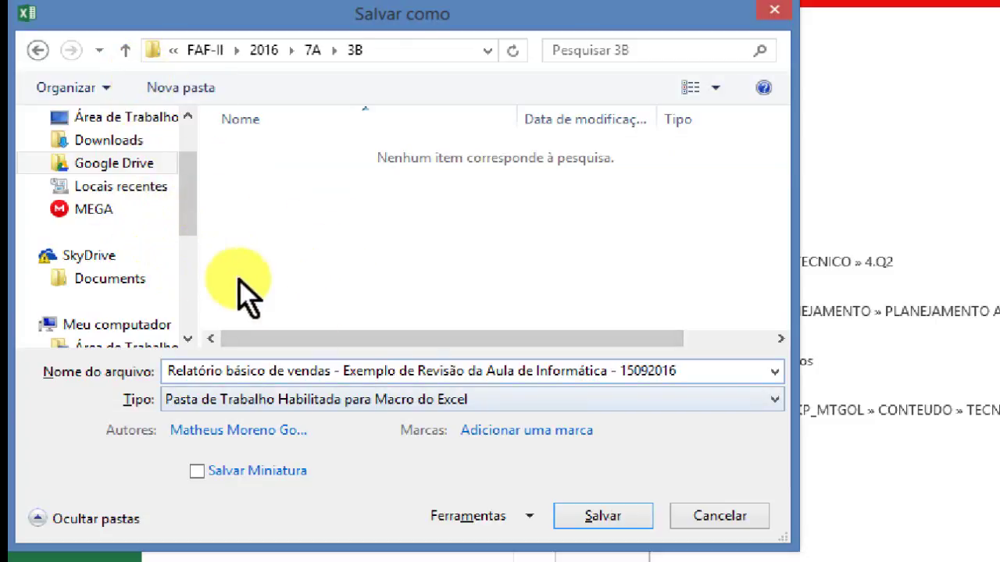
key(Return)
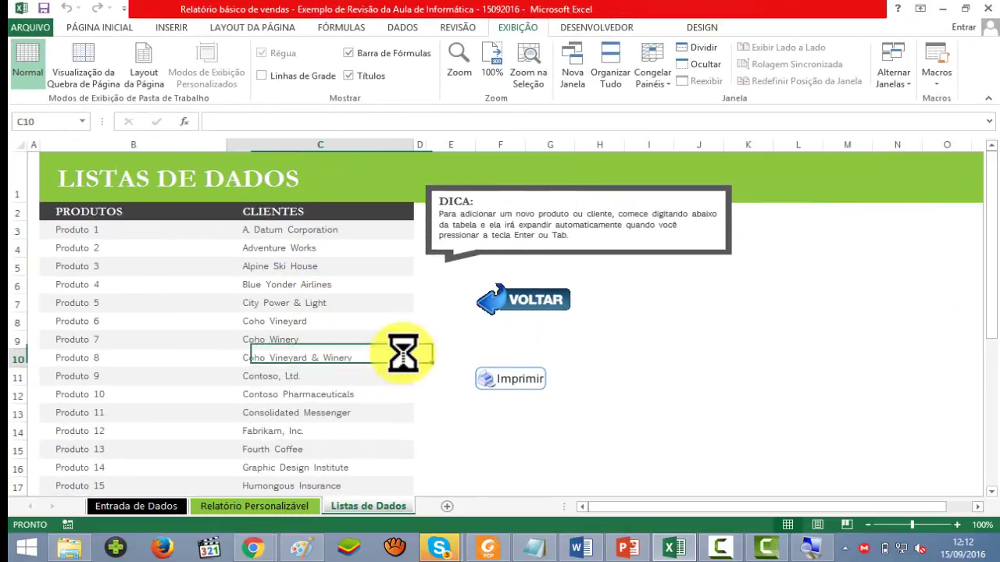
- In File Explorer, open Google Drive › FAF-II › 2016 › 7A › 3B
click(367, 358)
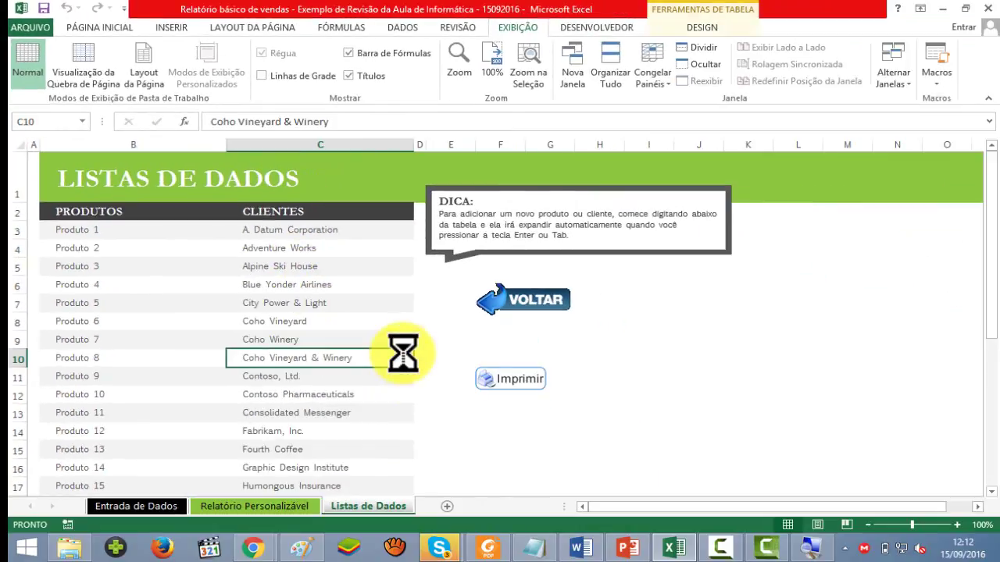
click(70, 547)
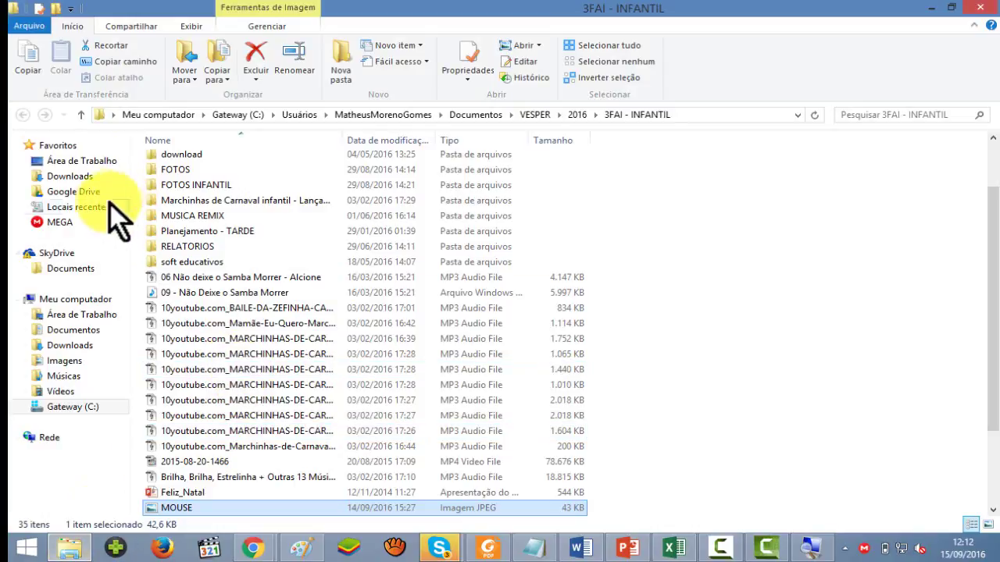
click(76, 195)
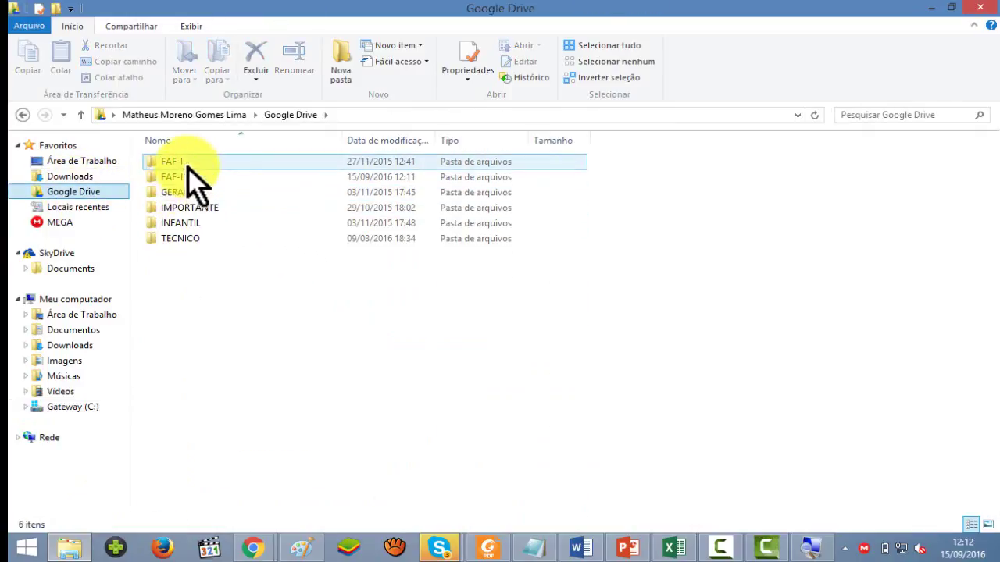
click(191, 177)
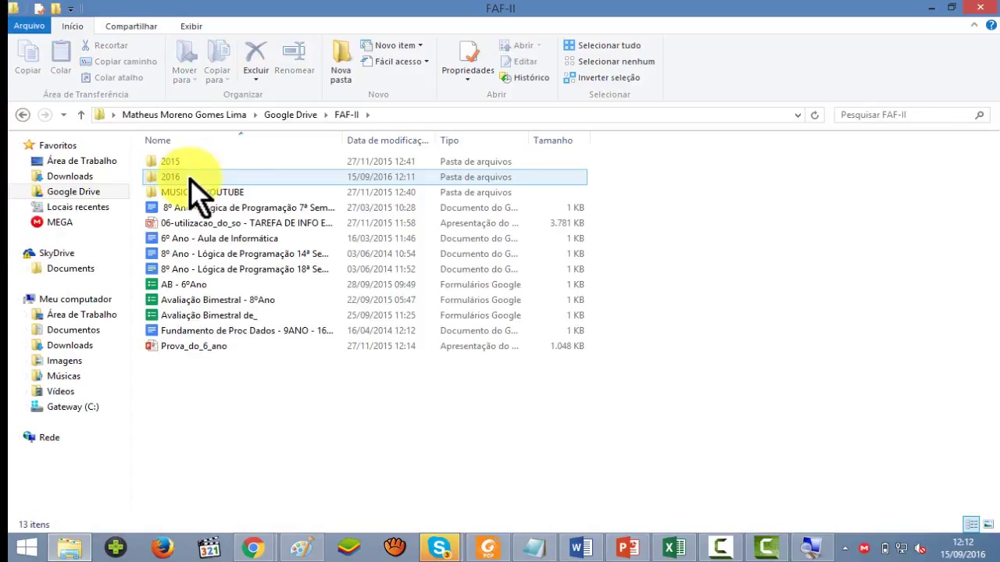
double_click(189, 180)
double_click(177, 164)
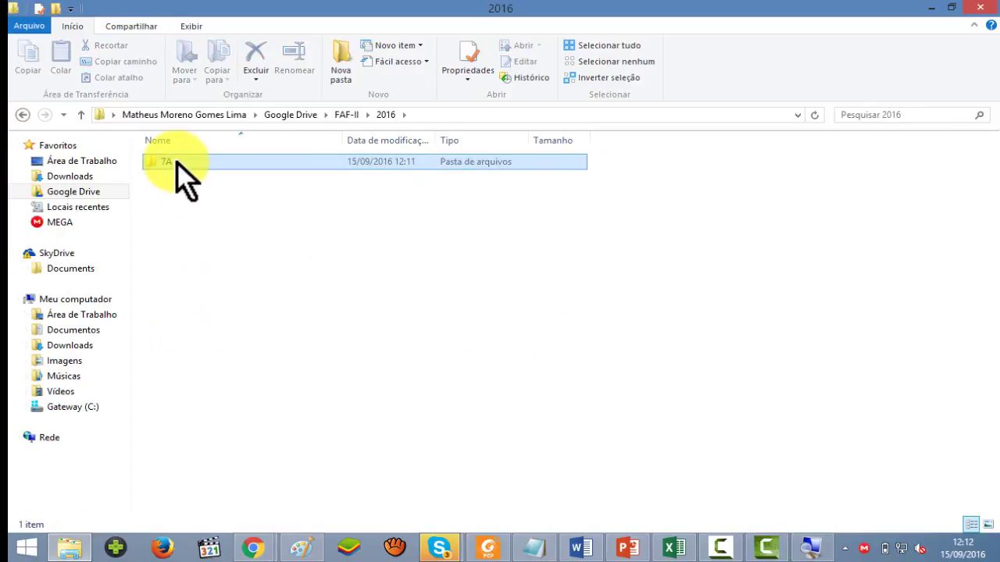
click(177, 163)
double_click(177, 163)
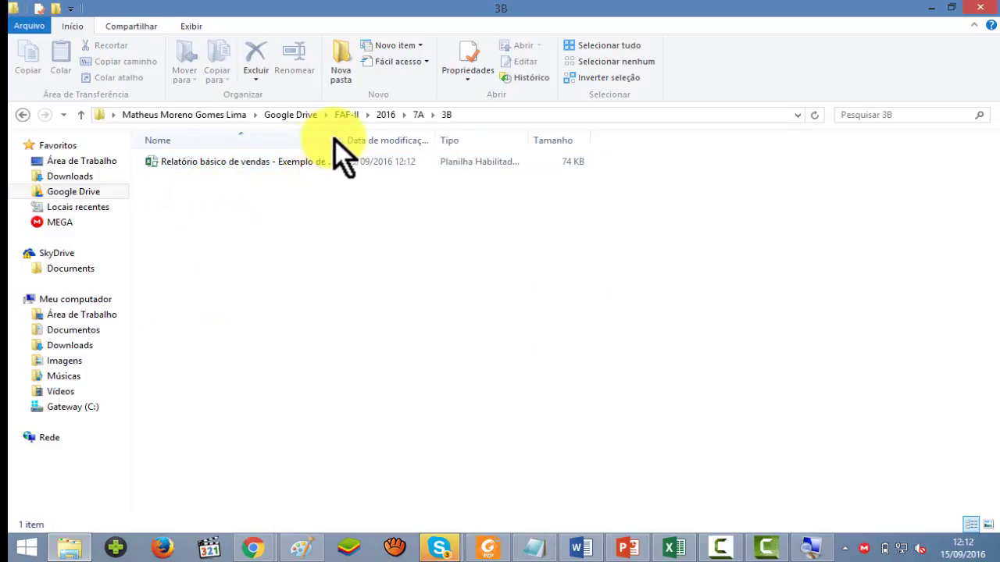
- Widen the Nome and Tipo columns to show the full file name, then return to Excel
drag(343, 137, 364, 136)
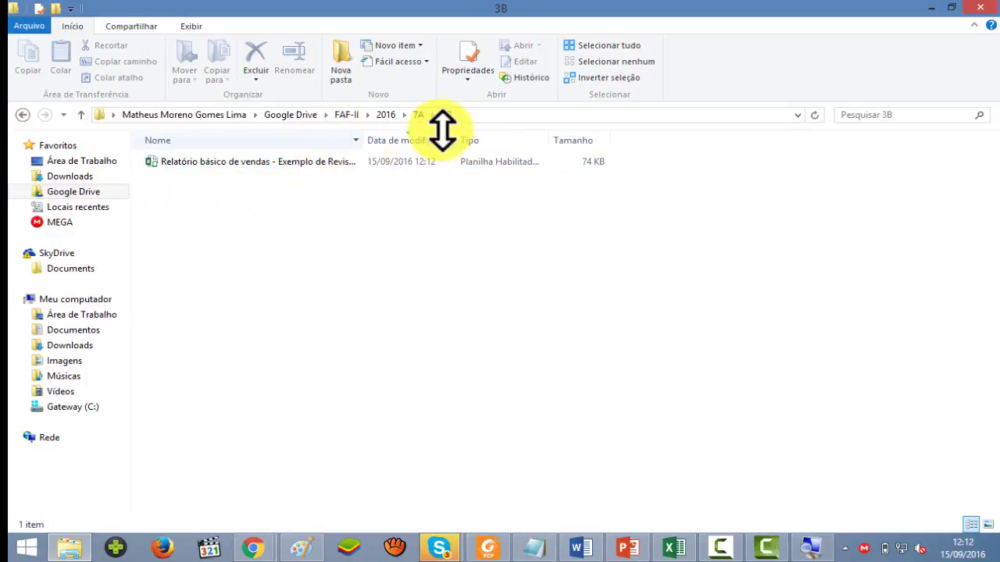
drag(548, 138, 588, 140)
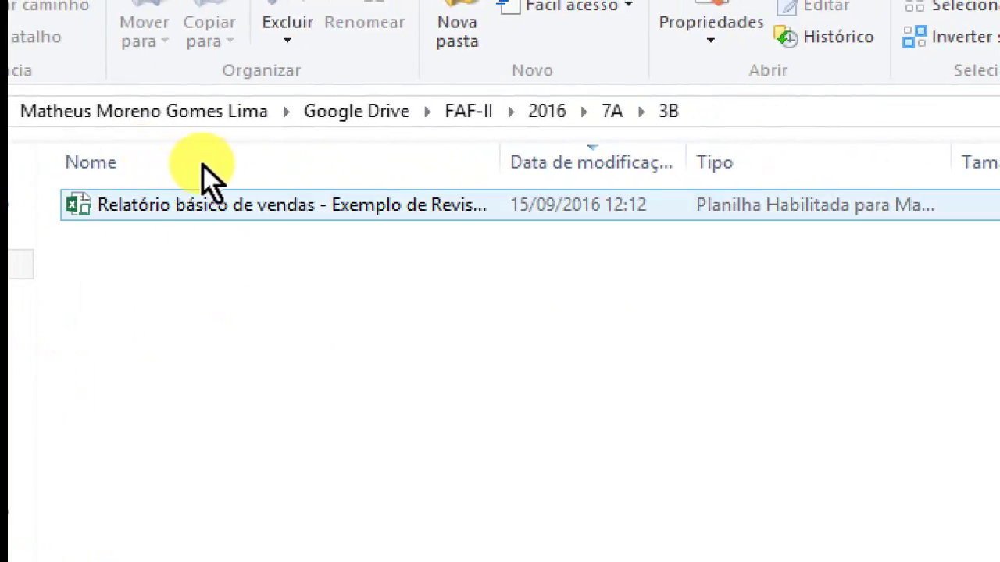
double_click(363, 132)
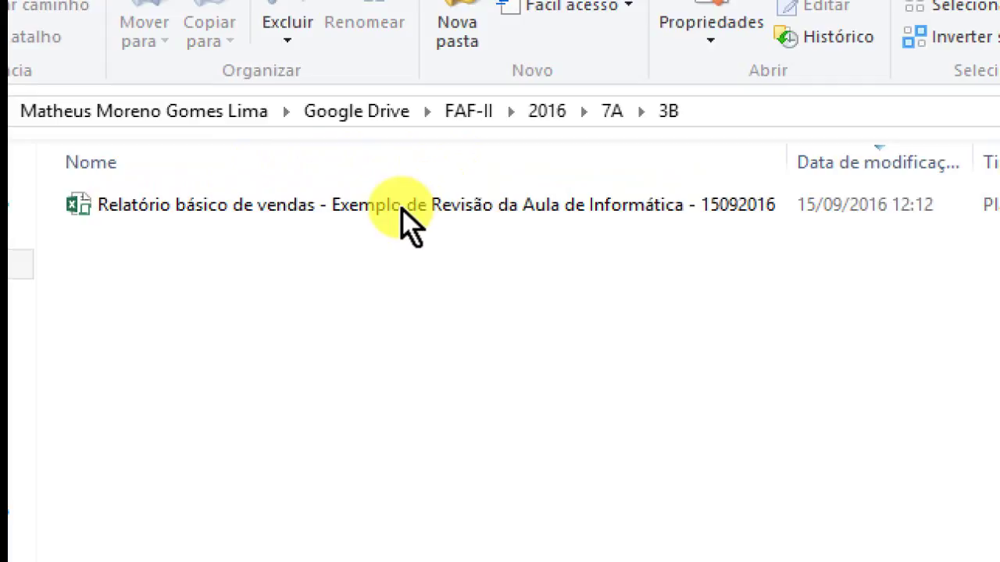
key(alt+Tab)
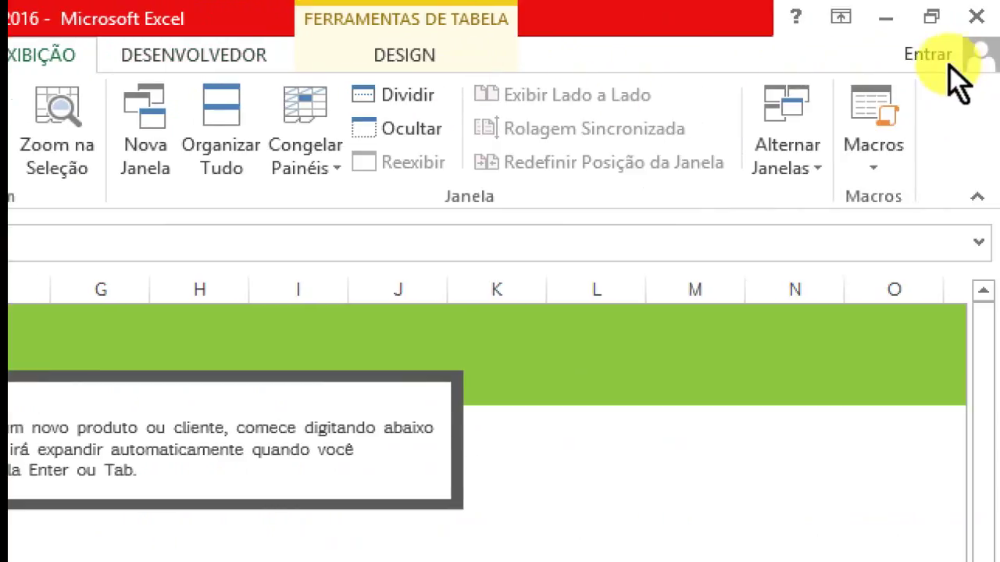
- Confirm the IMPRIMIR macro appears in the workbook's Macro list, then dismiss the list
click(938, 80)
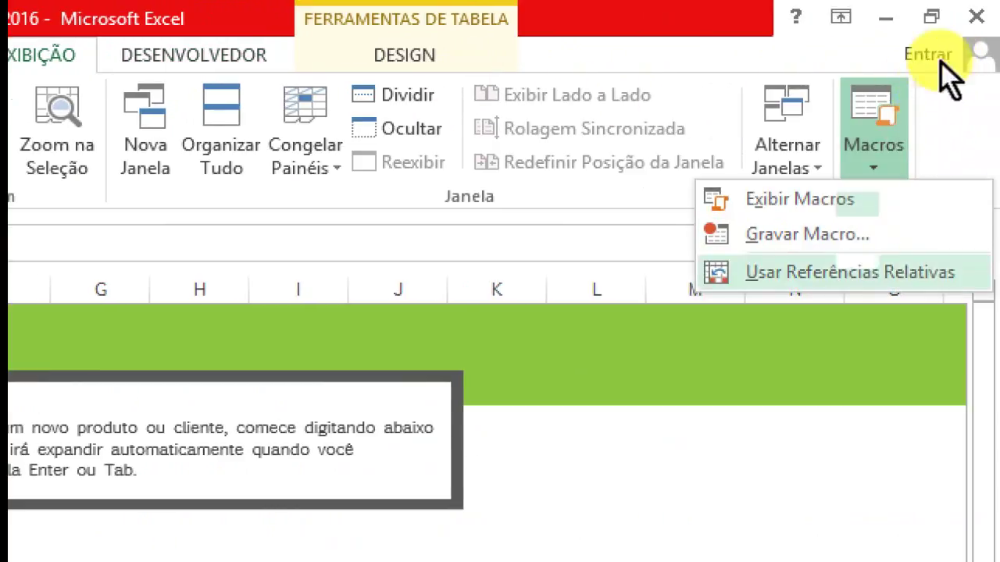
key(Up)
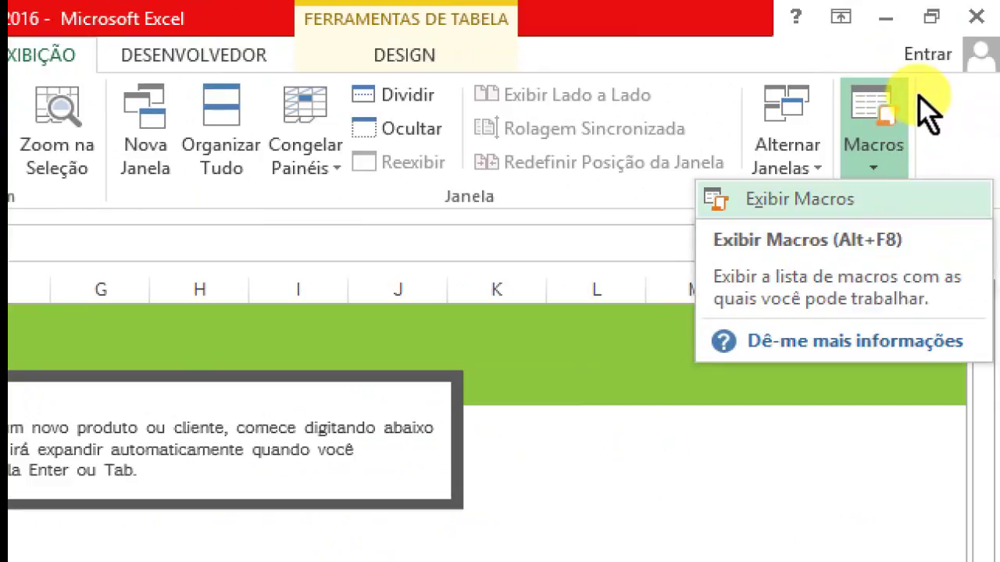
key(Return)
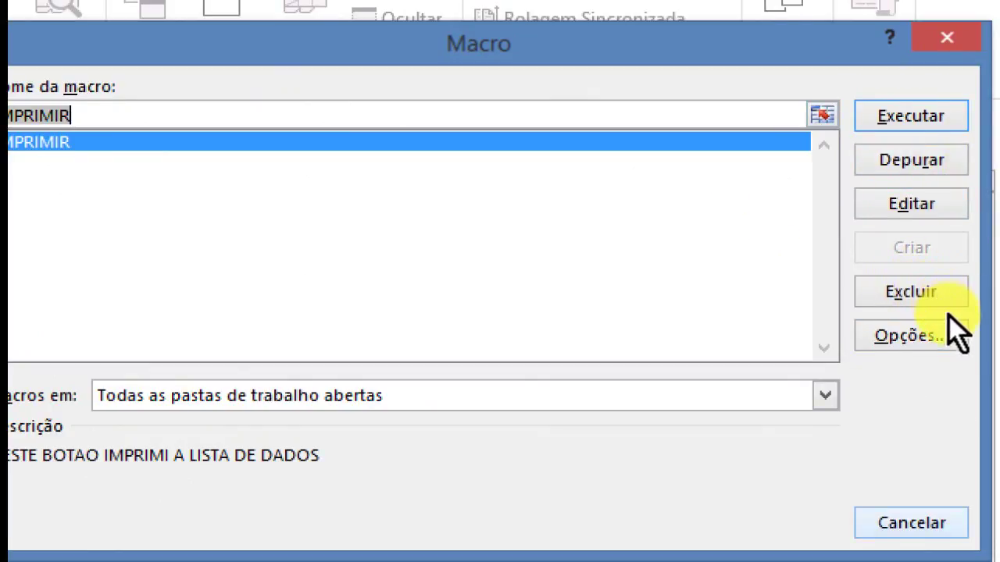
key(Escape)
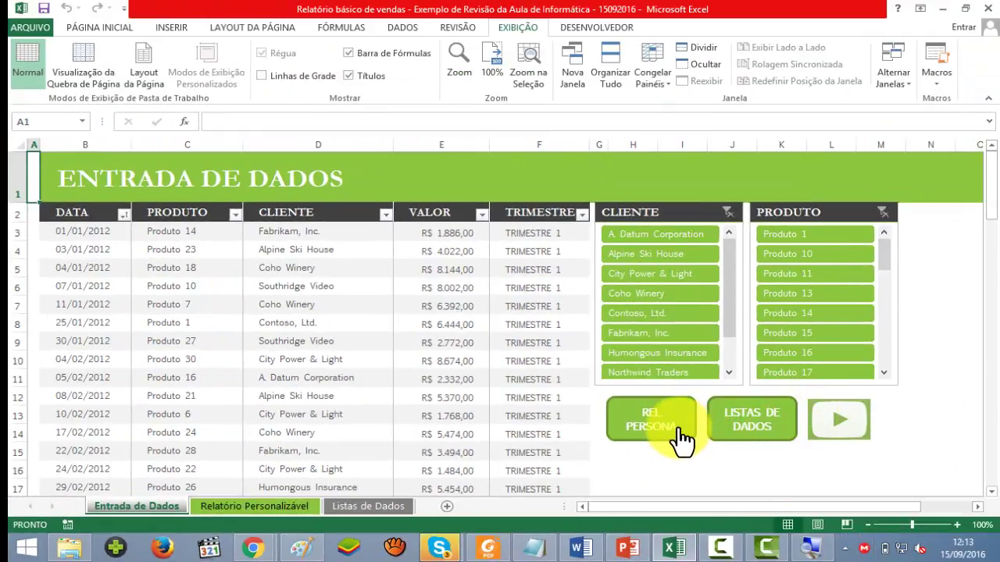
- Test REL PERSONA, VOLTAR and LISTAS DE DADOS buttons, ending on Listas de Dados
click(680, 432)
click(789, 338)
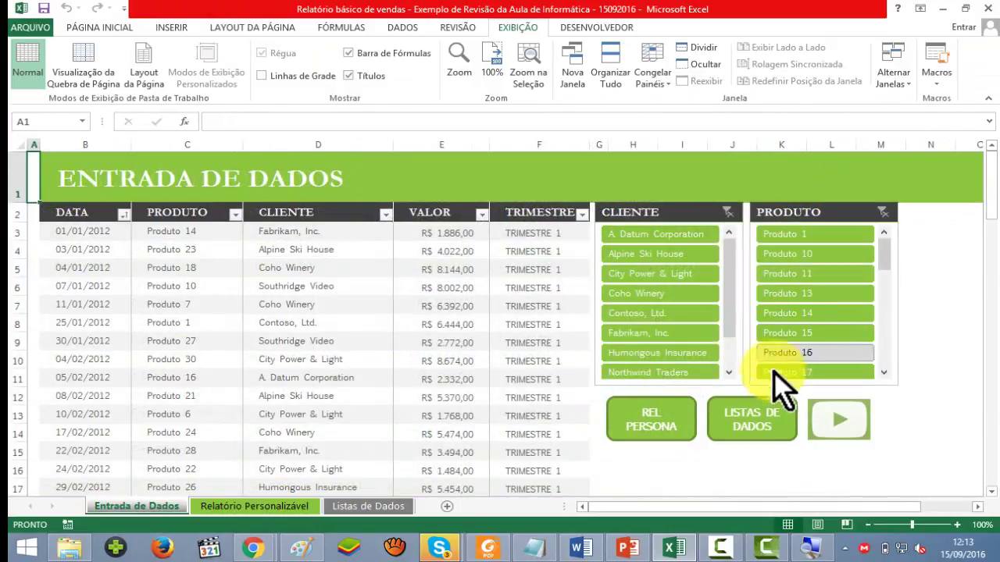
click(770, 414)
click(539, 312)
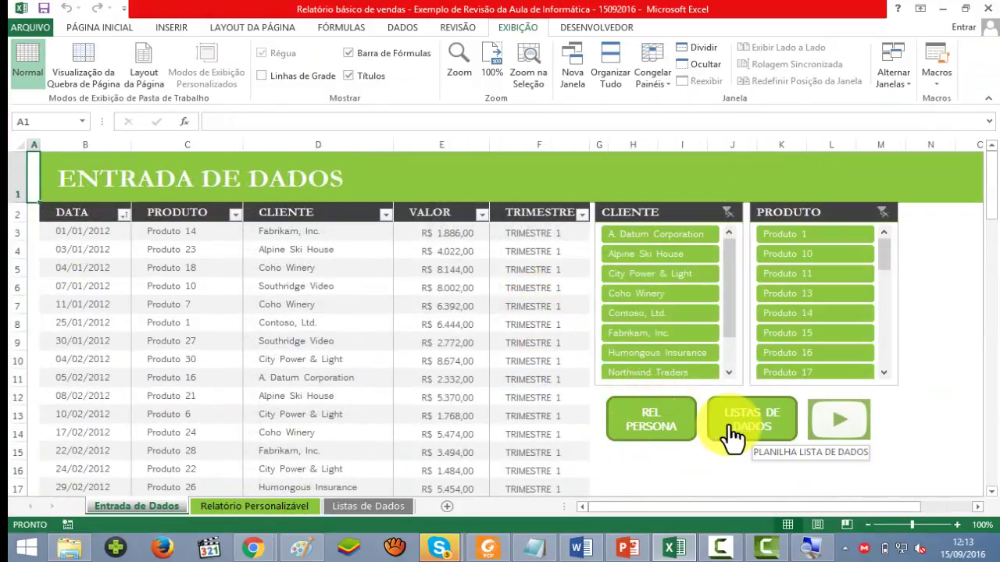
click(734, 434)
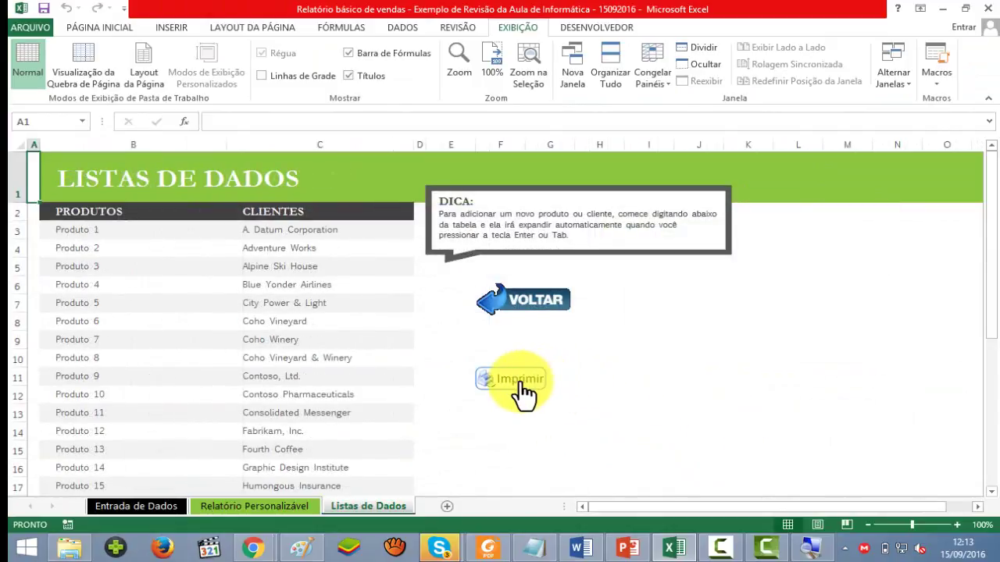
click(562, 390)
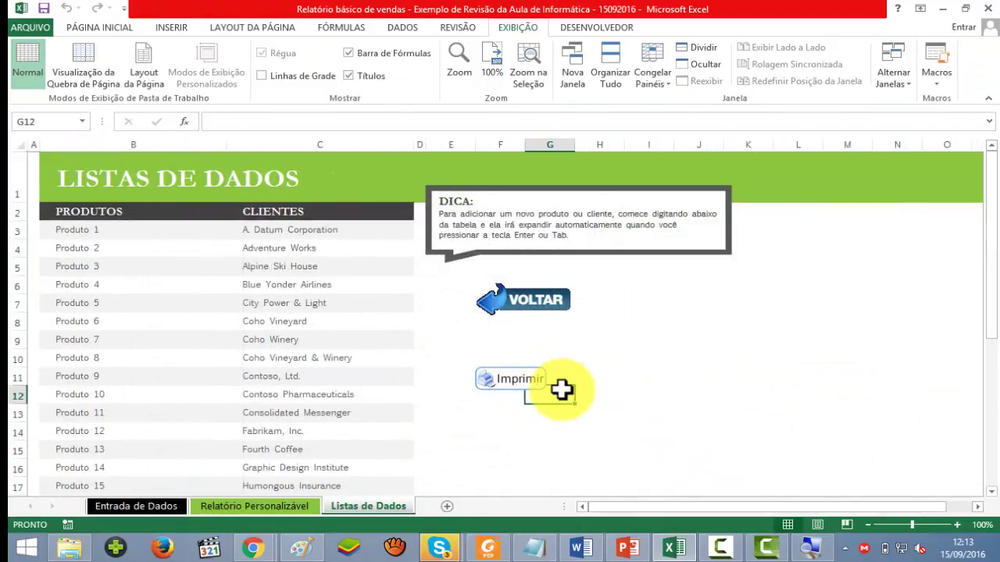
click(620, 356)
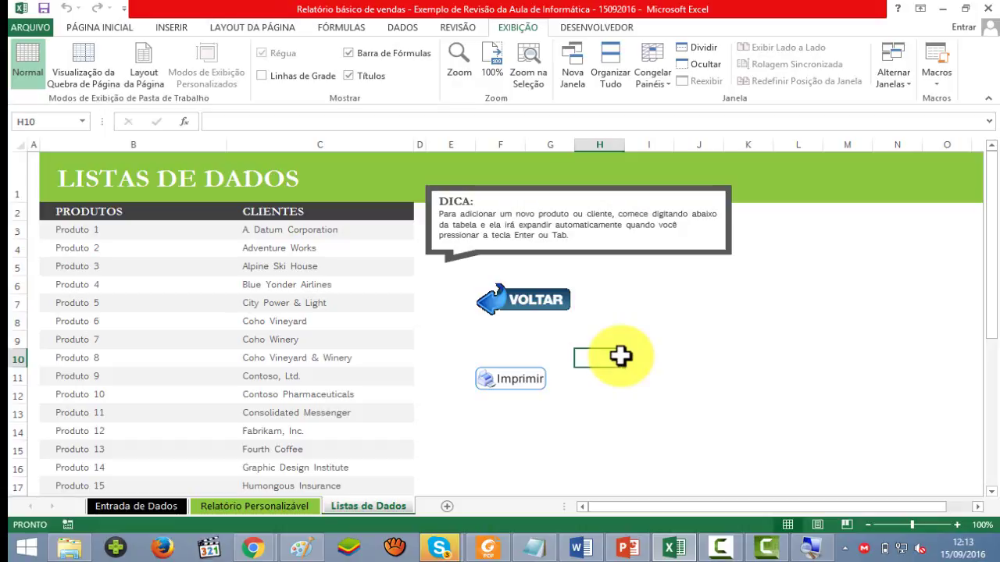